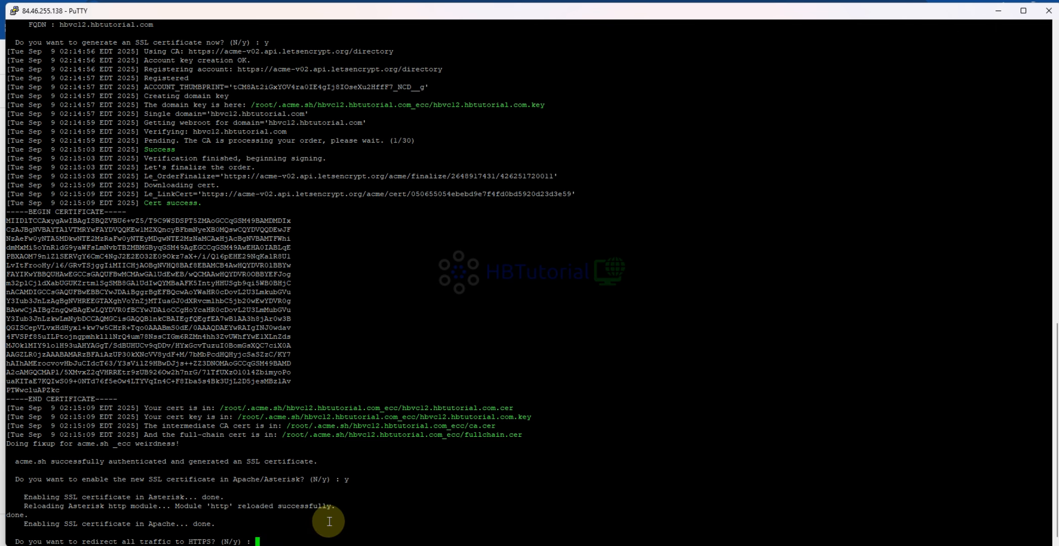
- Redirect all traffic to HTTPS and add the weekly certificate renewal entry to the crontab
text(y)
key(Return)
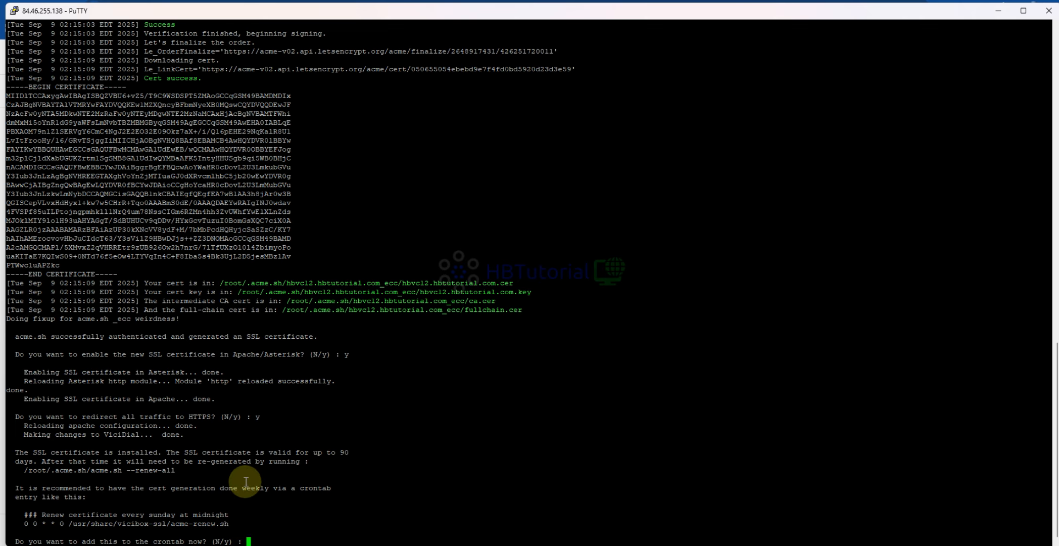
key(Return)
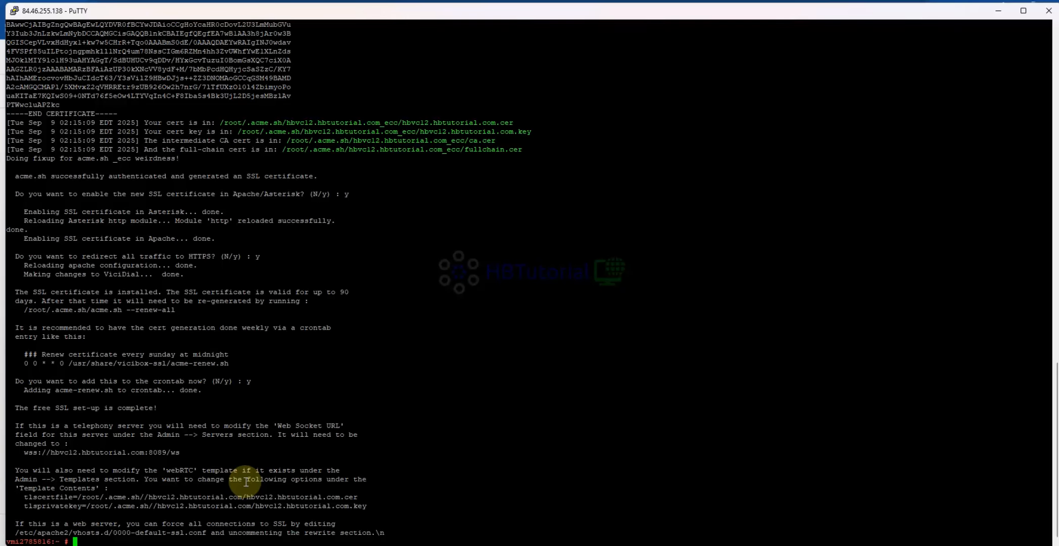
- List the crontab with crontab -l and check the acme-renew.sh entry at its end
text(crontab -l)
key(Return)
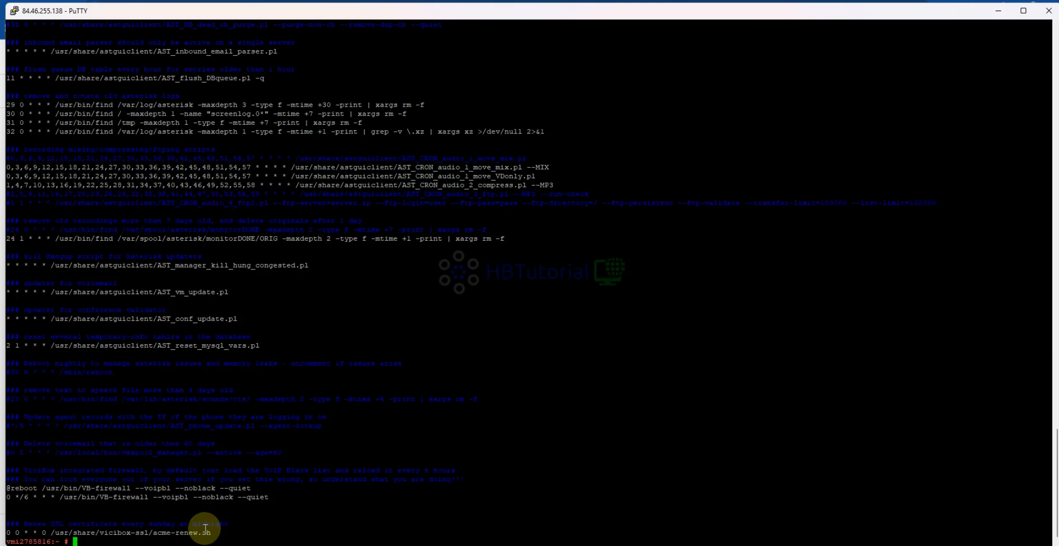
drag(213, 532, 15, 528)
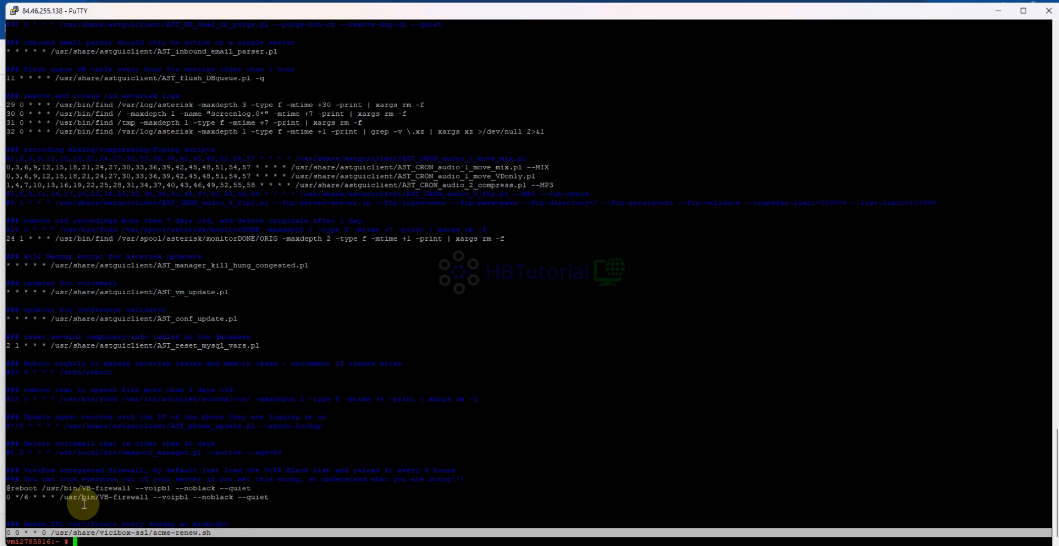
click(210, 397)
- Review the vicibox-ssl setup output, including the certificate paths, web socket URL and webRTC template notes
scroll(237, 390, up, 5)
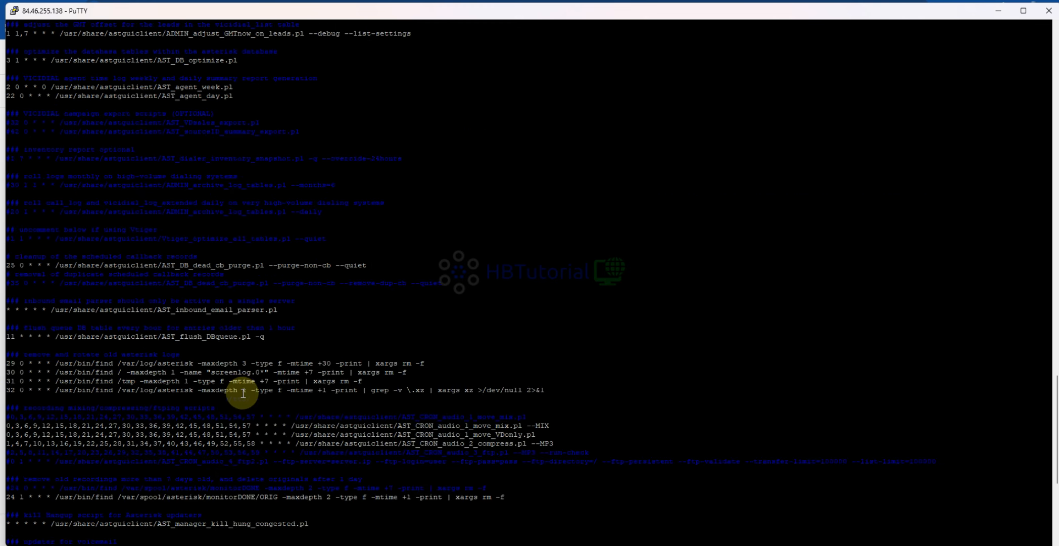
scroll(248, 353, up, 5)
scroll(248, 308, up, 10)
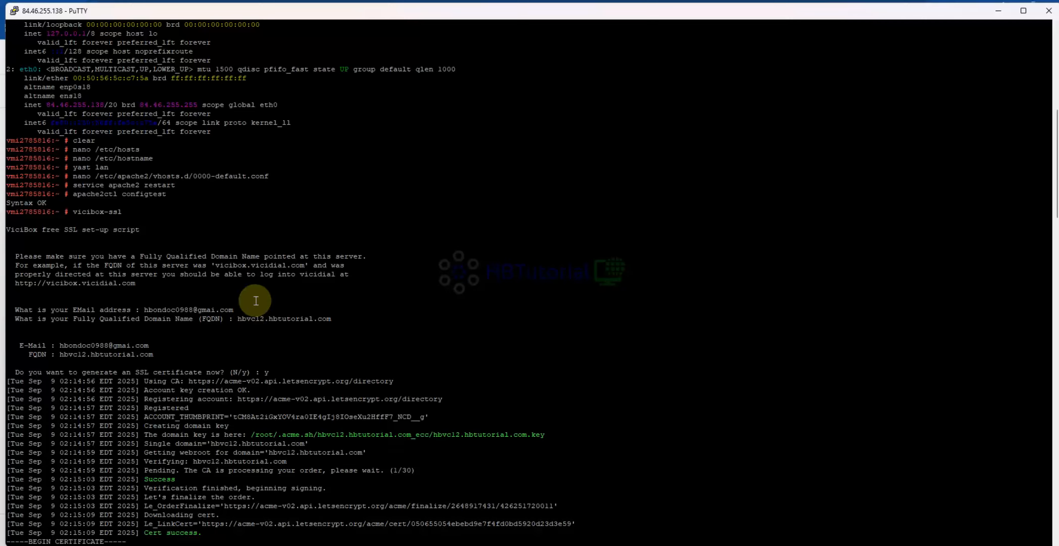
scroll(255, 300, down, 10)
scroll(273, 299, down, 8)
scroll(304, 294, up, 18)
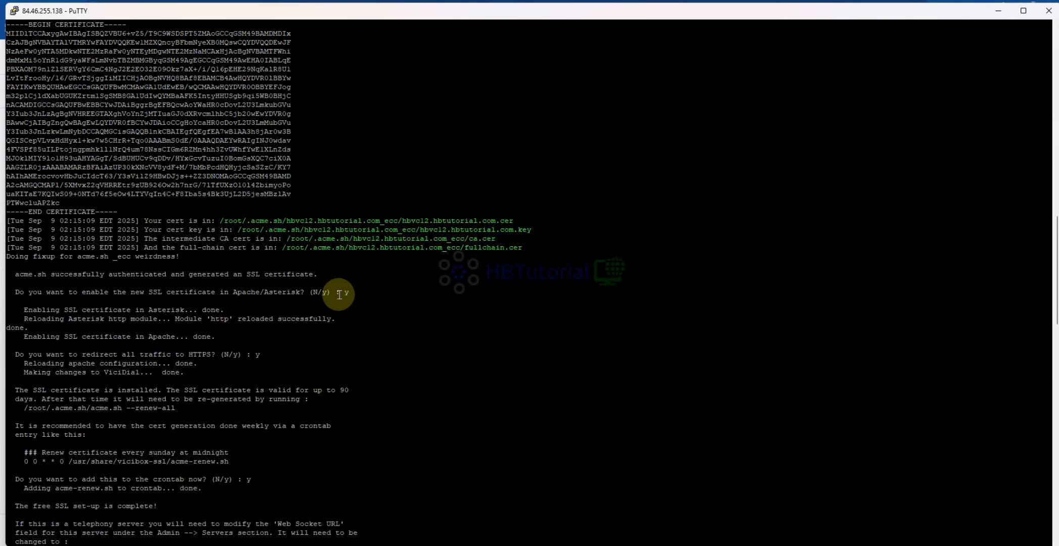
scroll(329, 257, down, 10)
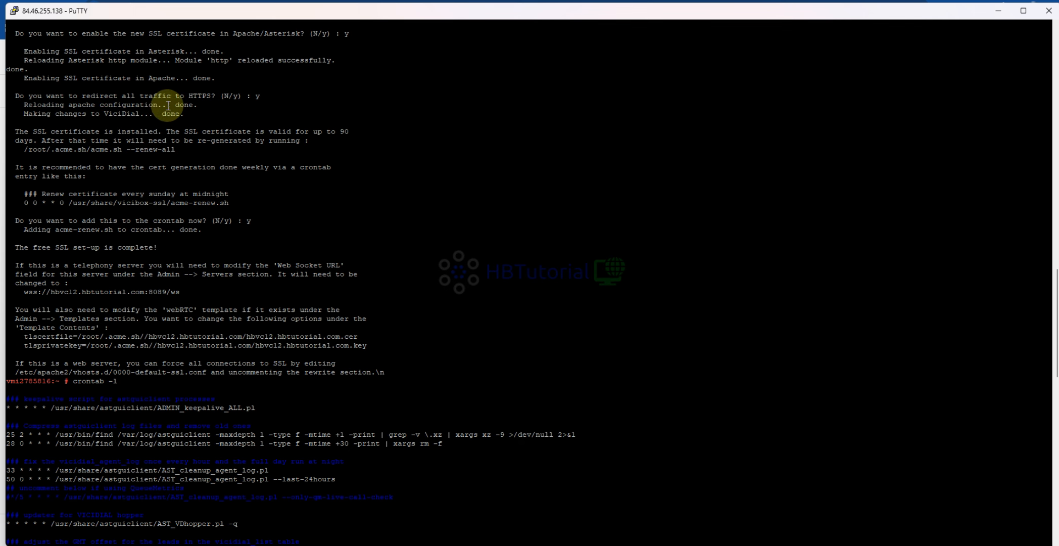
scroll(310, 262, up, 10)
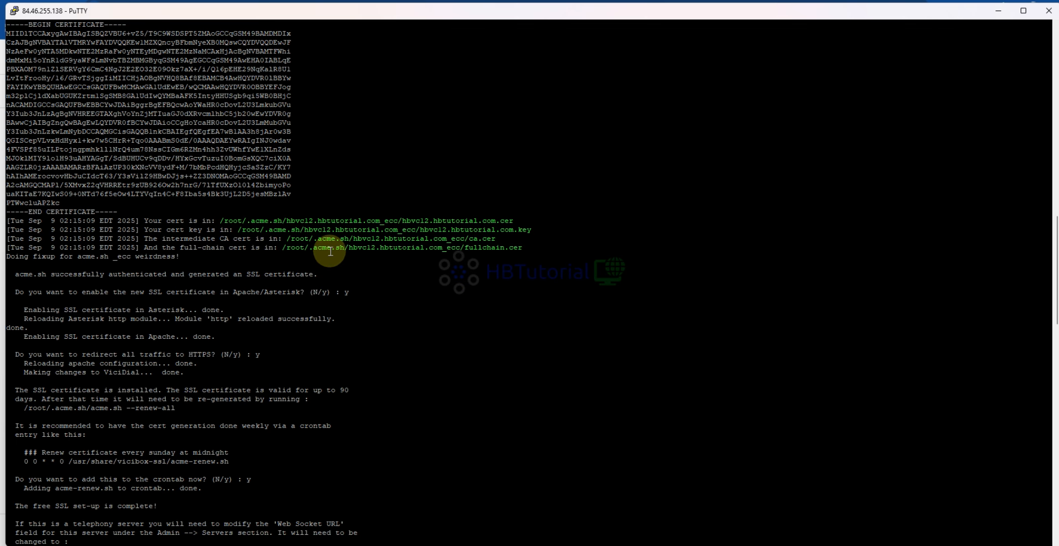
scroll(245, 339, down, 20)
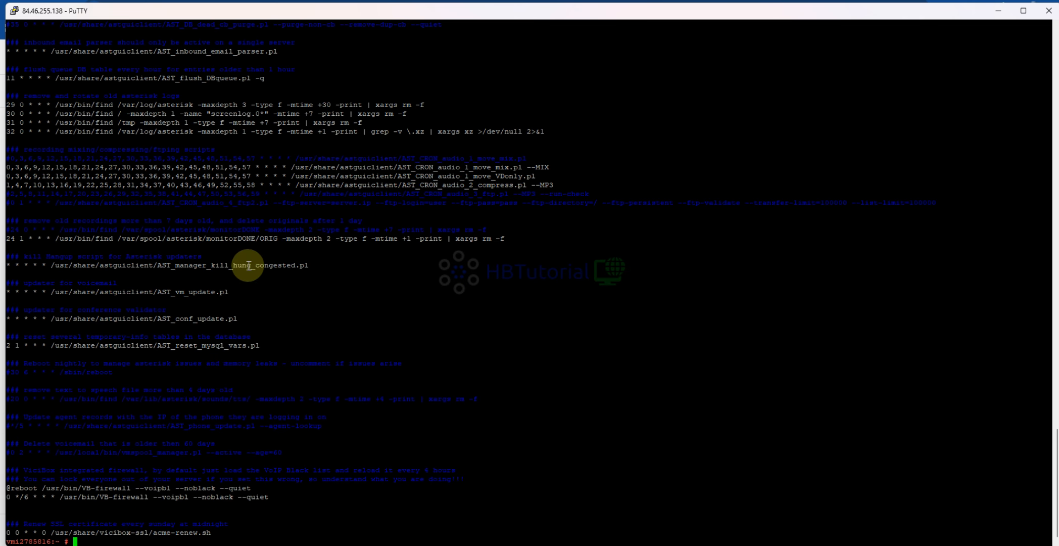
- Edit the crontab with crontab -e, append --HTTPS to the active AST_CRON_audio_2_compress.pl --MP3 line, and save it
key(Return)
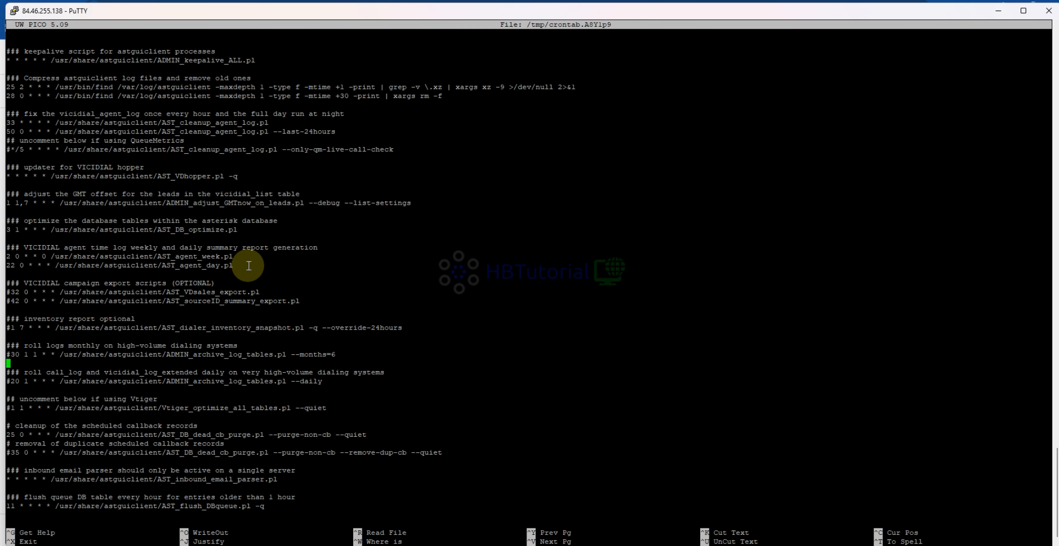
key(Down)
key(Down)
key(Down)
key(Down)
key(Down)
key(Down)
key(Down)
key(Down)
key(Down)
key(Down)
key(Down)
key(Down)
key(Down)
key(Down)
key(Down)
key(Down)
key(Down)
key(Down)
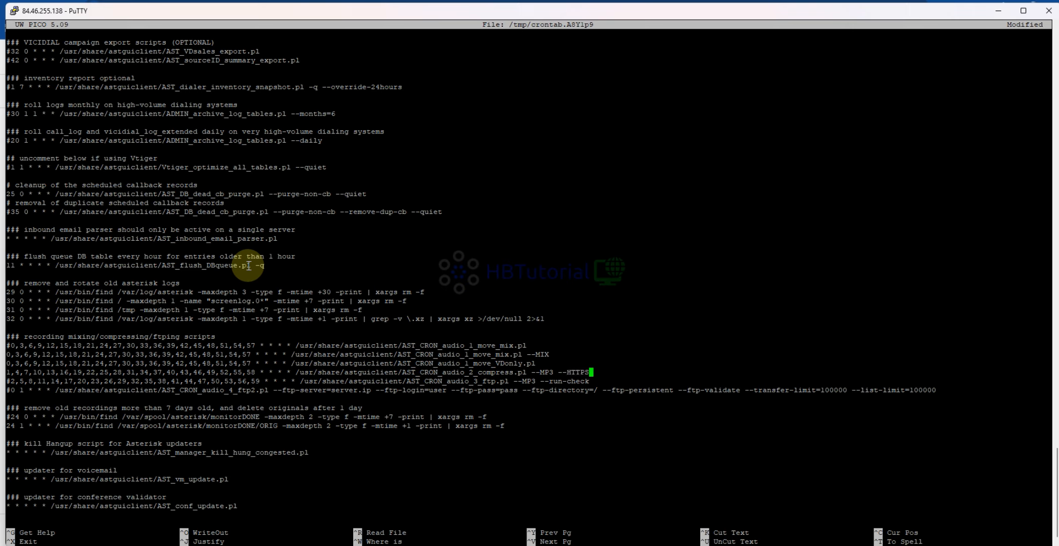
key(ctrl+o)
key(Return)
key(ctrl+x)
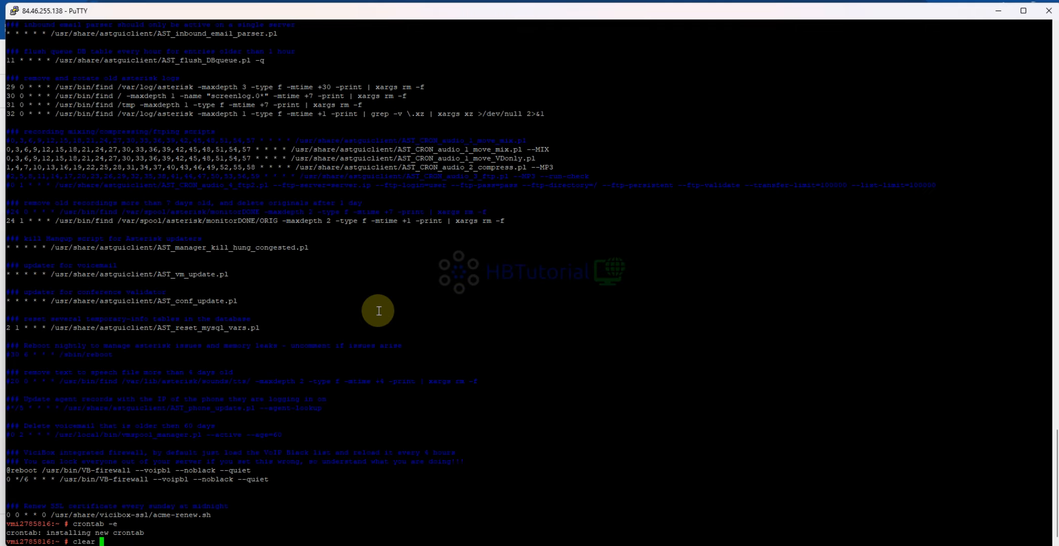
- Clear the terminal, check the web server bindings with http show status in the verbose Asterisk console, and exit the console
text(clear)
key(Return)
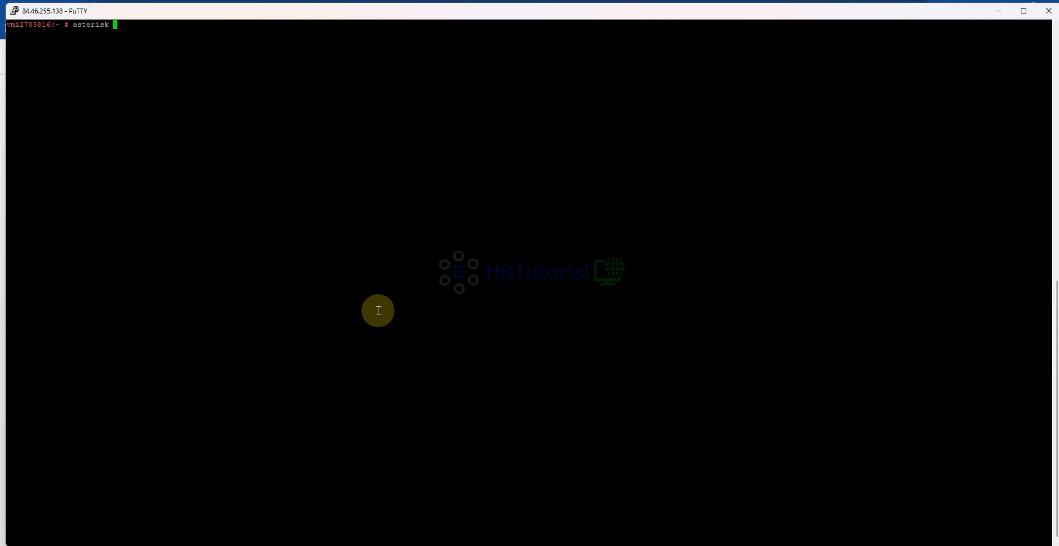
key(Return)
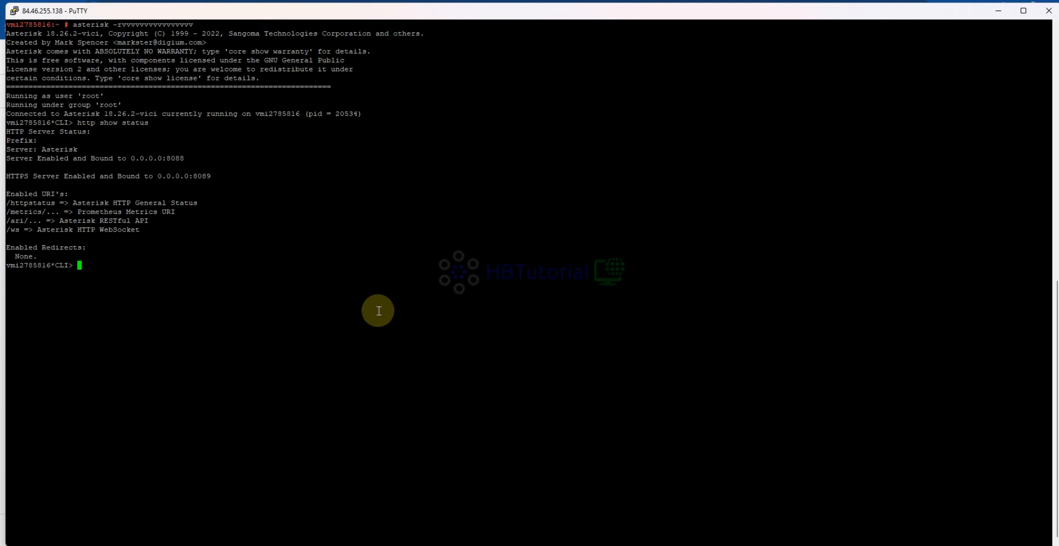
drag(55, 159, 227, 178)
click(280, 255)
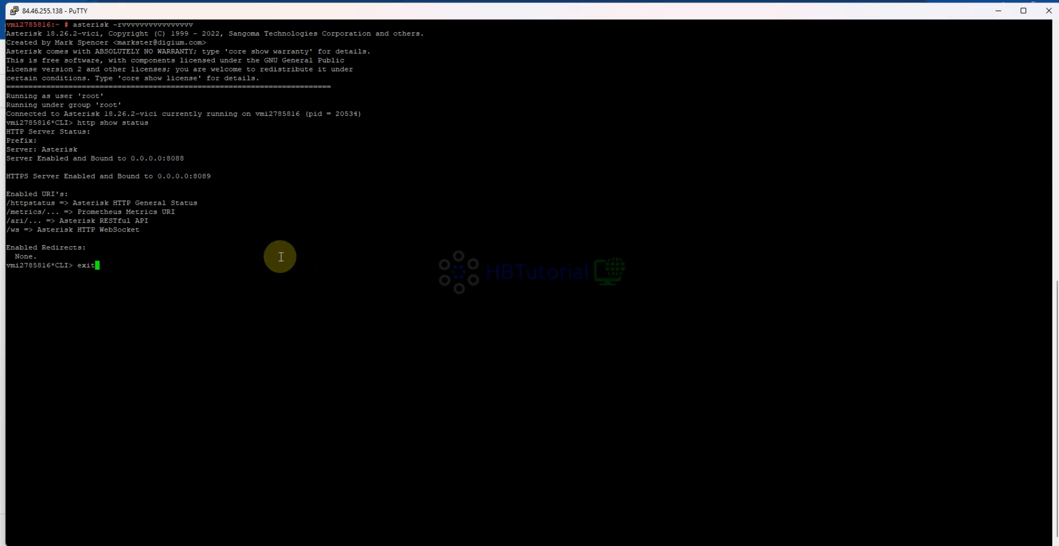
text(exit)
key(Return)
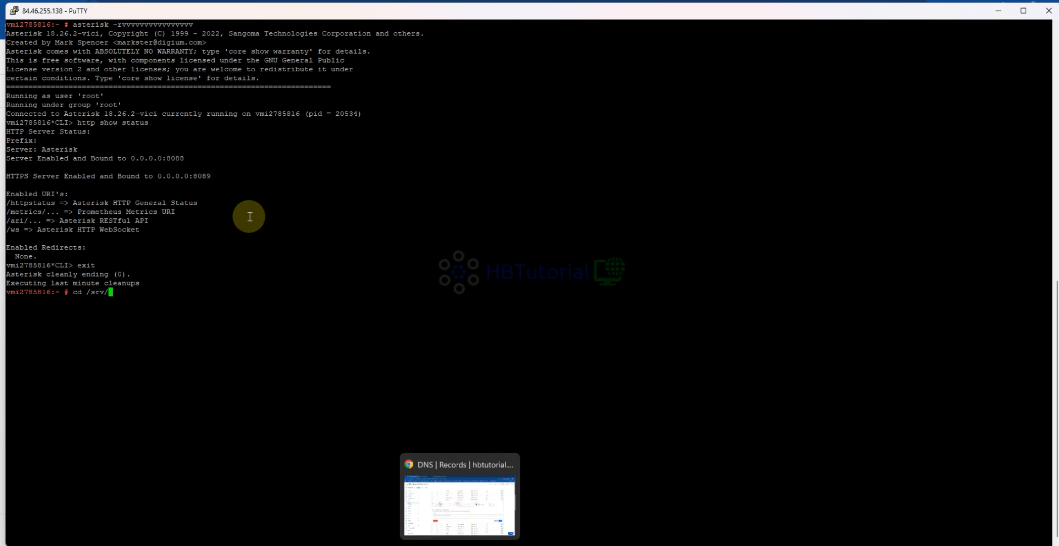
scroll(253, 217, up, 10)
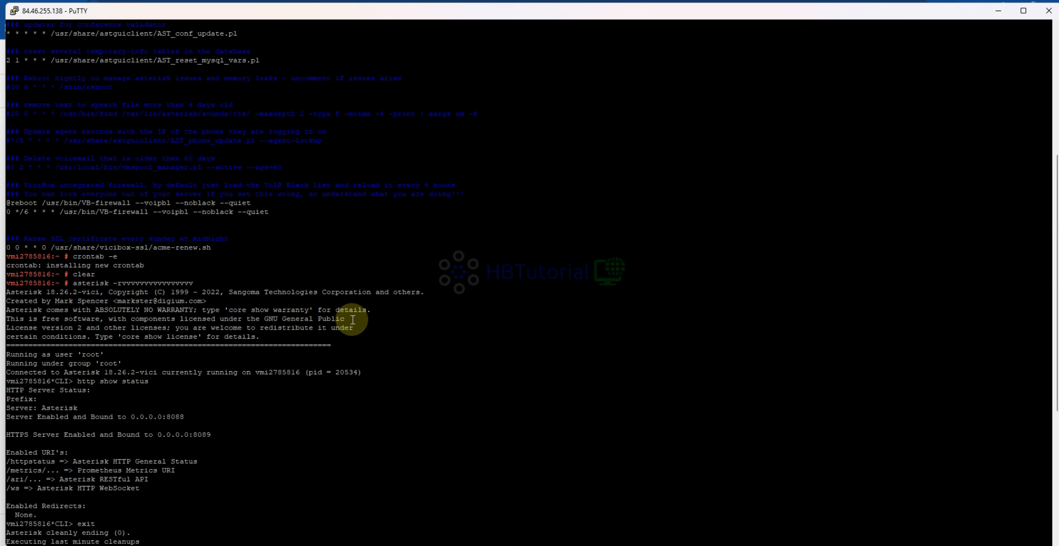
scroll(351, 316, up, 10)
scroll(258, 136, down, 20)
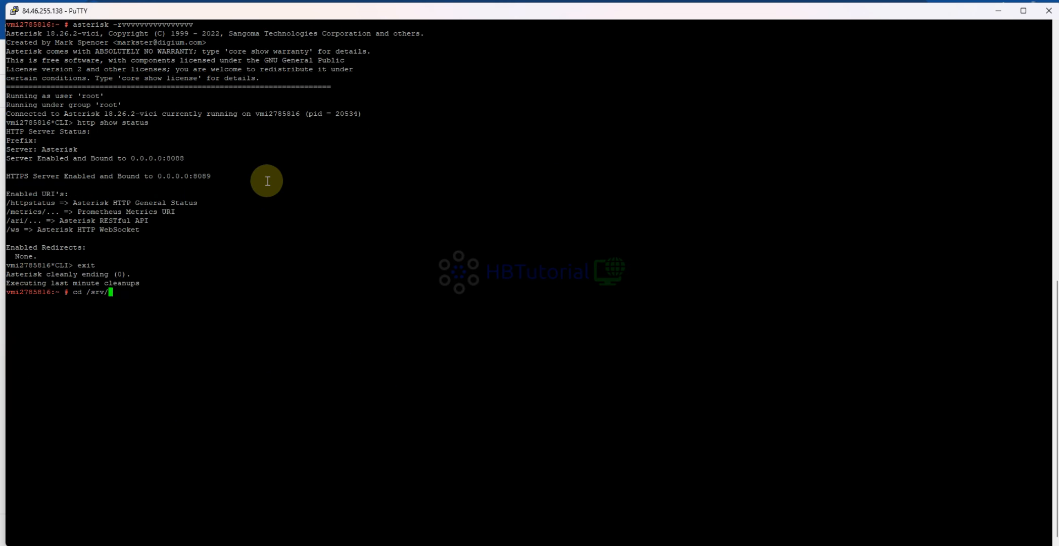
- Switch to Chrome, copy the hbvc12 name from the Cloudflare DNS record, and open hbvc12.hbtutorial.com in a new tab
double_click(362, 256)
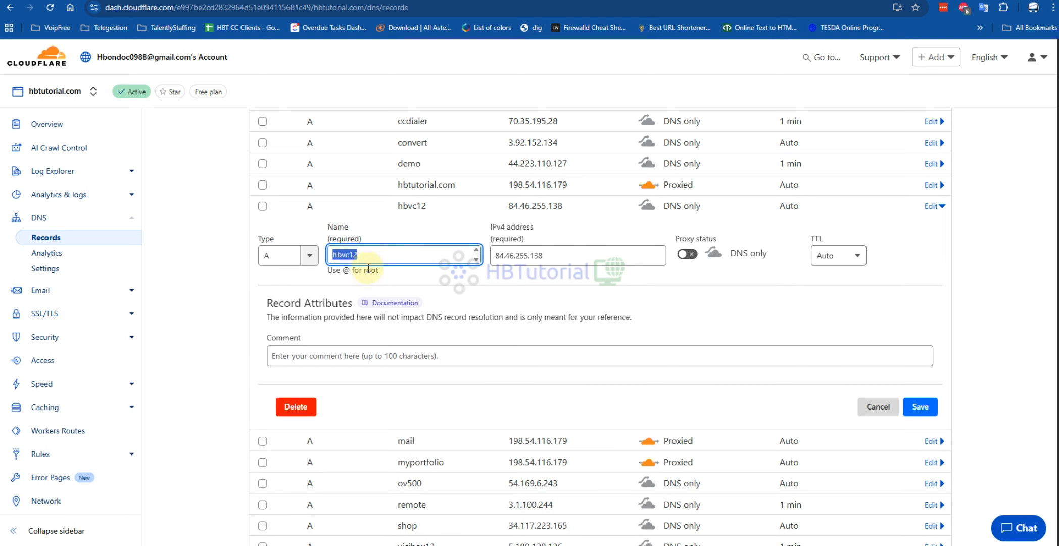
right_click(347, 256)
click(381, 327)
key(ctrl+t)
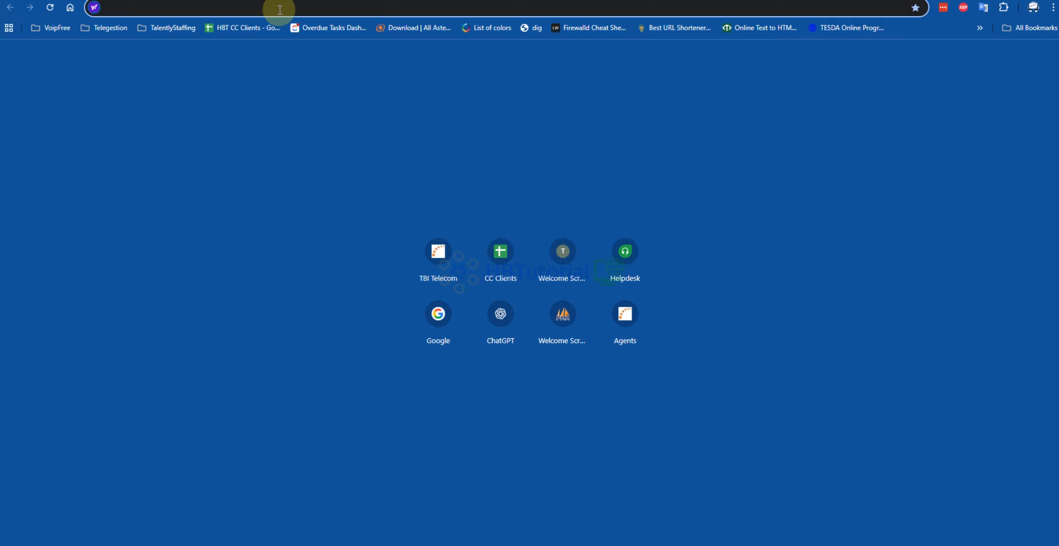
key(ctrl+v)
text(.)
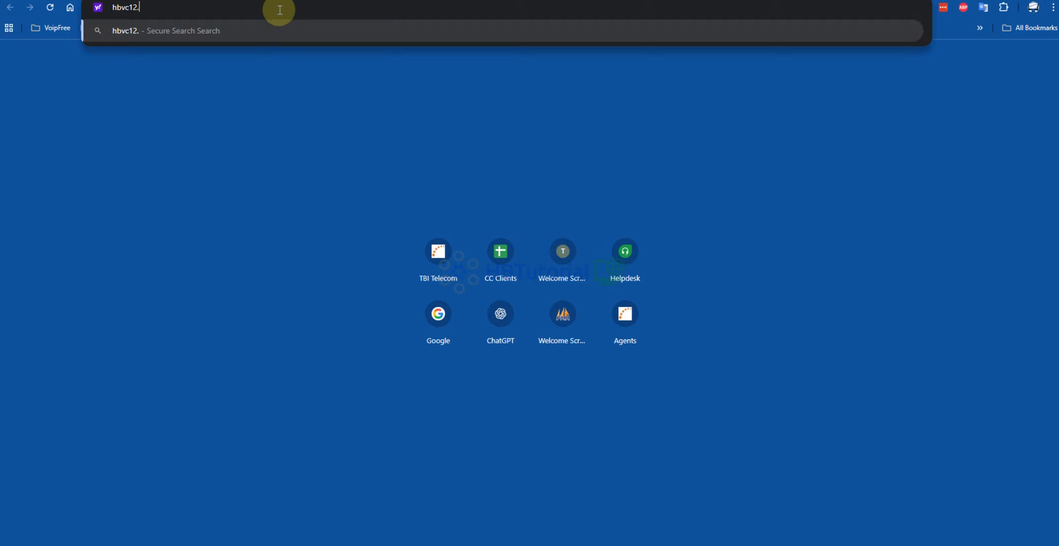
text(hbtutorial.c)
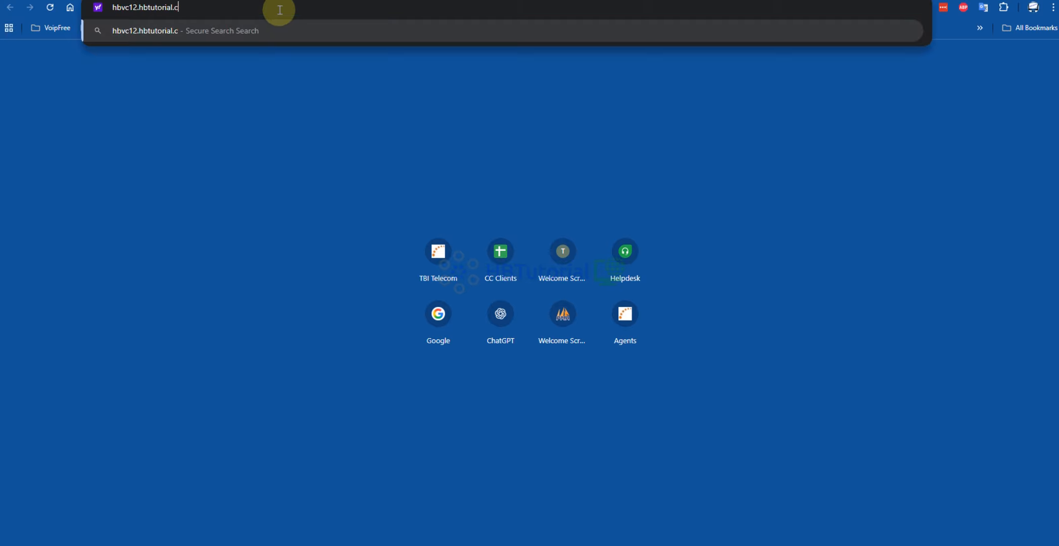
text(om)
key(Return)
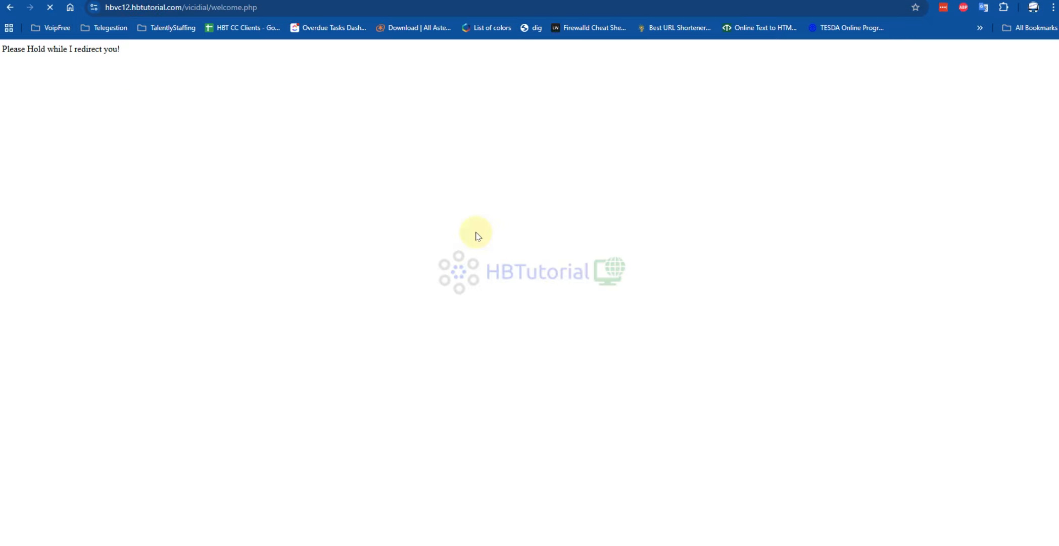
- View the site's SSL certificate details, including issuer and validity period, and close the certificate viewer
click(94, 8)
click(143, 60)
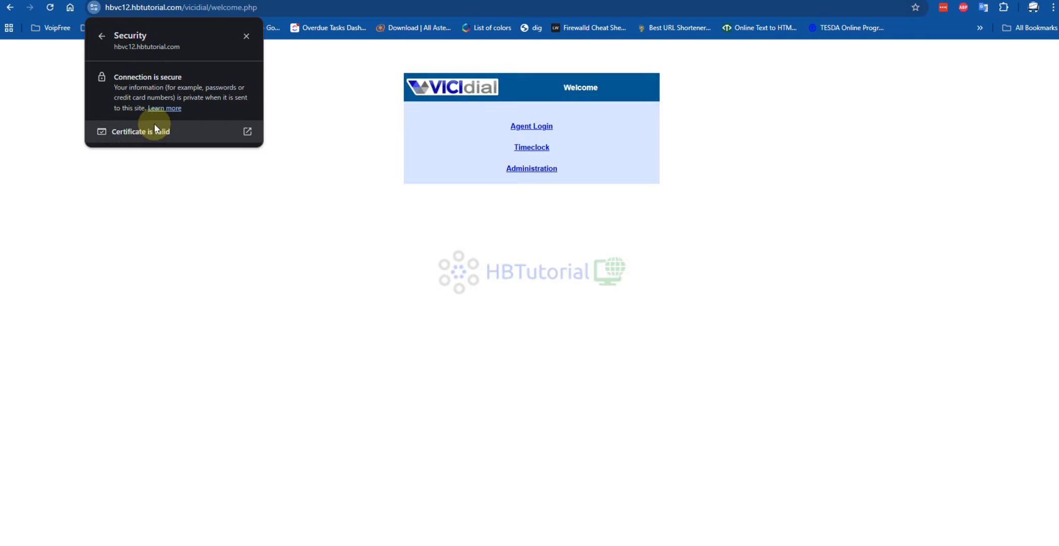
click(155, 124)
drag(619, 241, 420, 86)
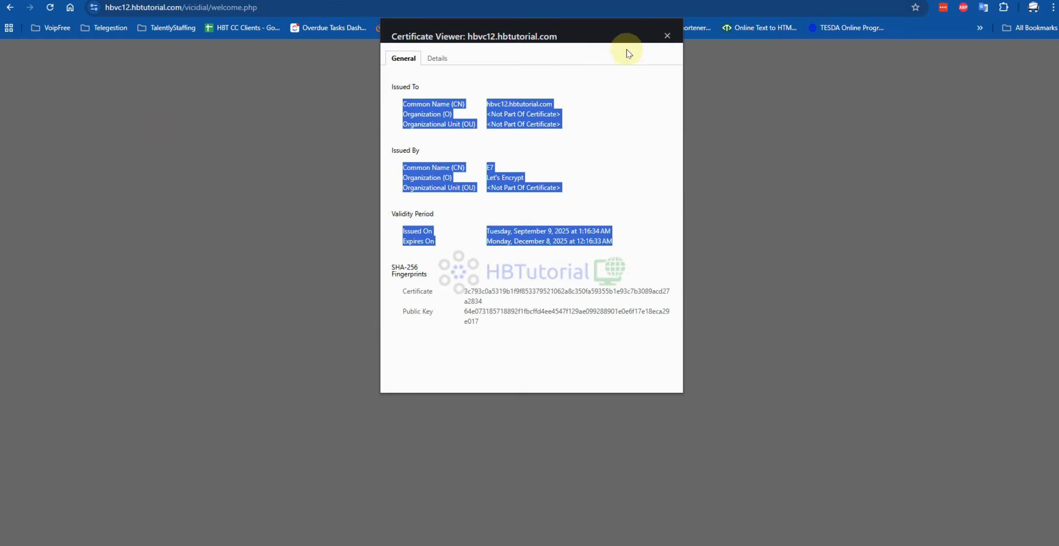
click(670, 35)
- Open VICIdial Administration, sign in with the administrator's username and password, and dismiss the offer to save the password
click(533, 169)
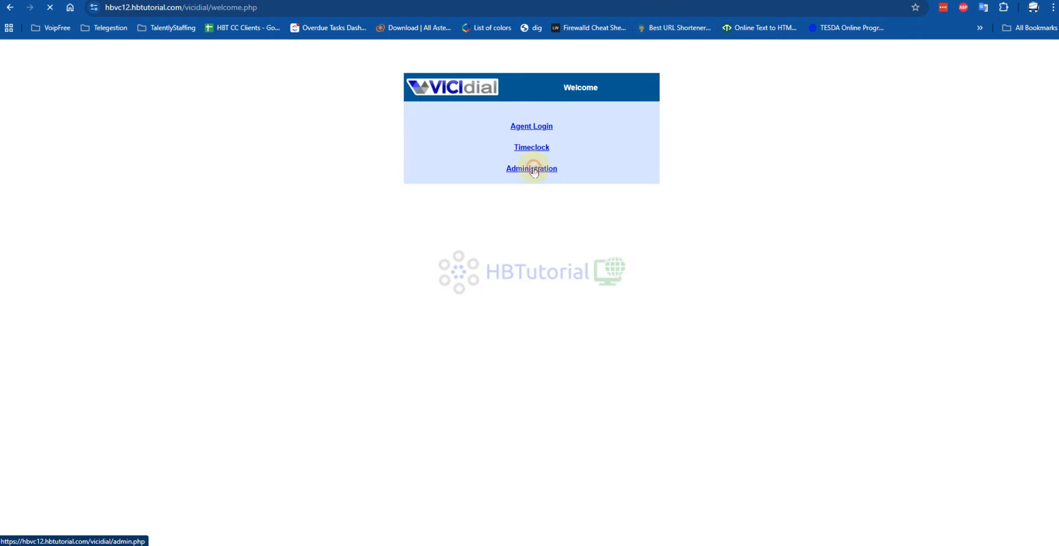
text(666)
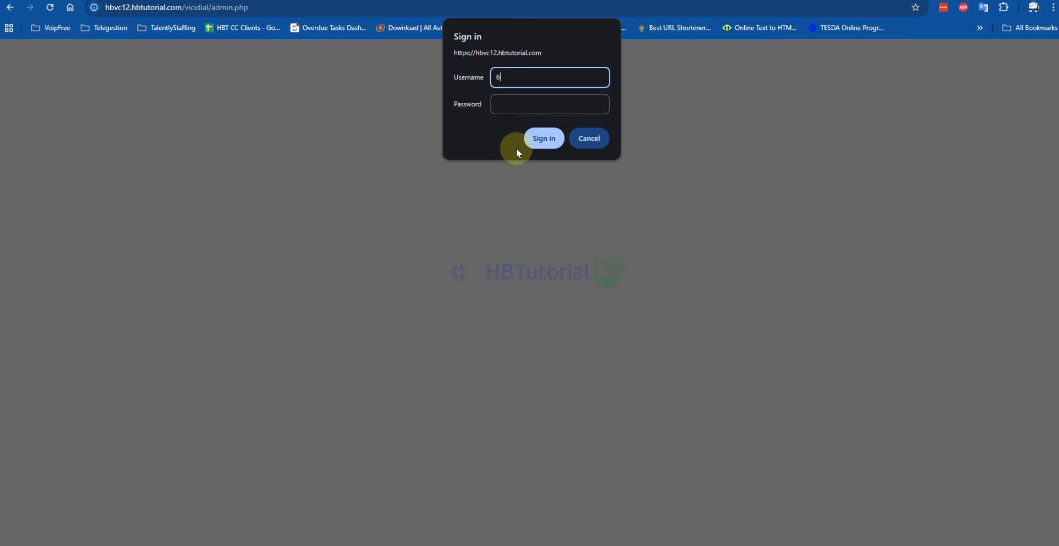
click(521, 81)
text(66)
click(516, 104)
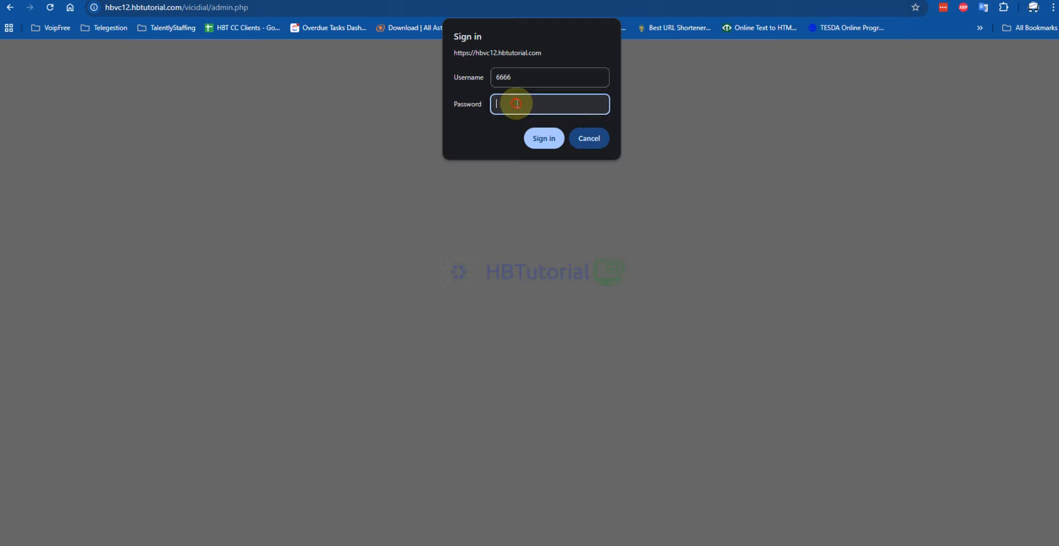
text(••••)
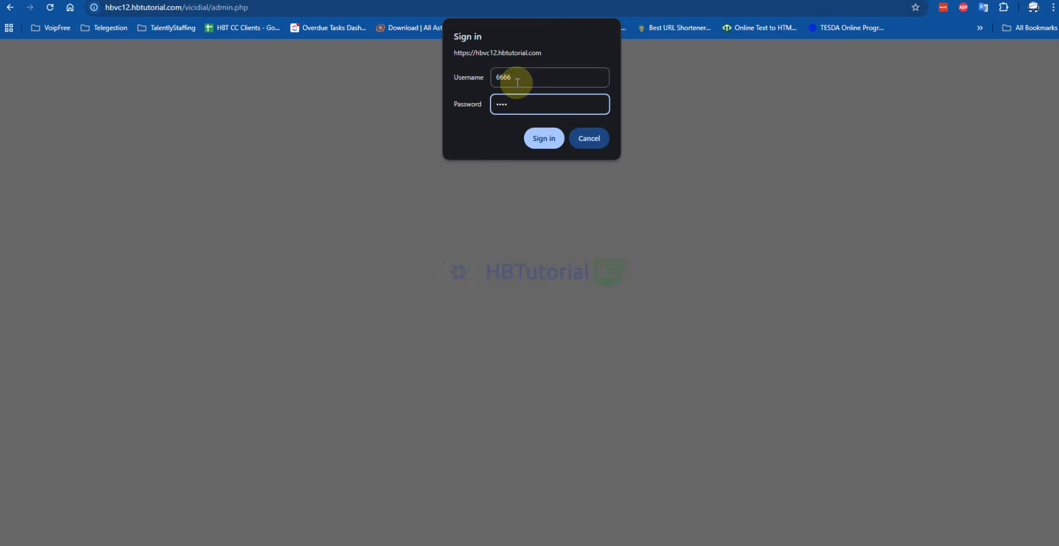
click(547, 136)
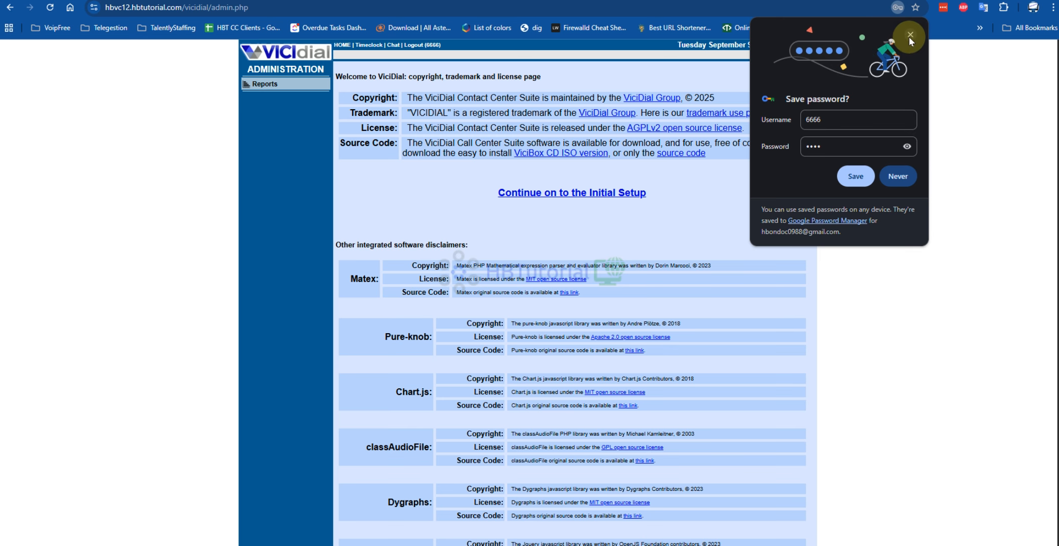
click(909, 37)
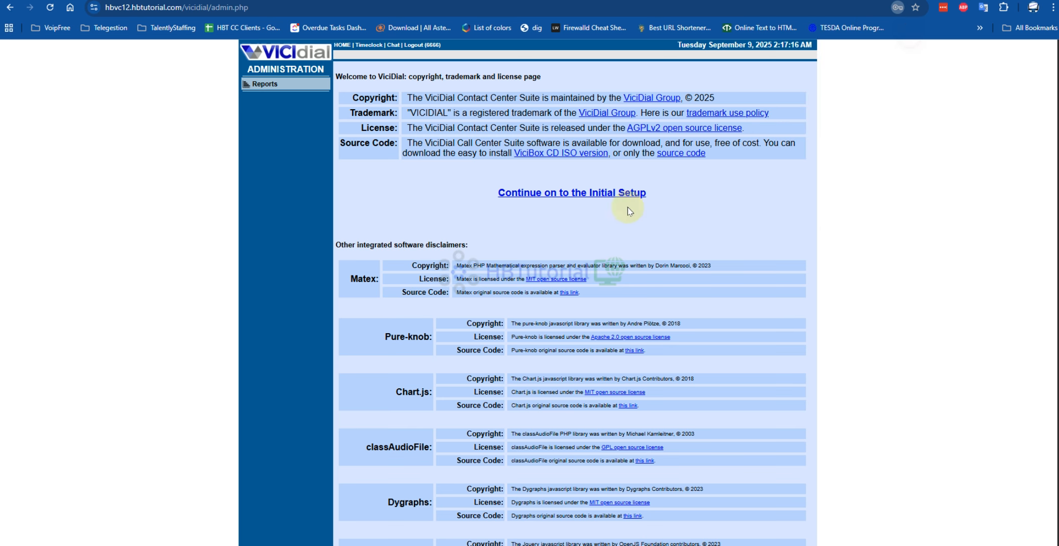
- Continue to the initial setup screen and copy a generated password from the LastPass extension
click(594, 194)
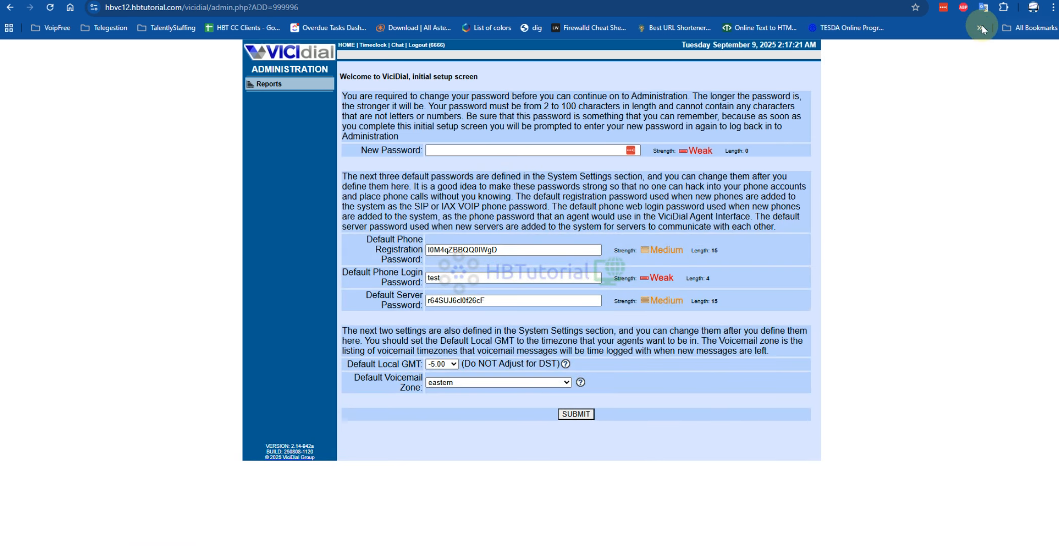
click(943, 7)
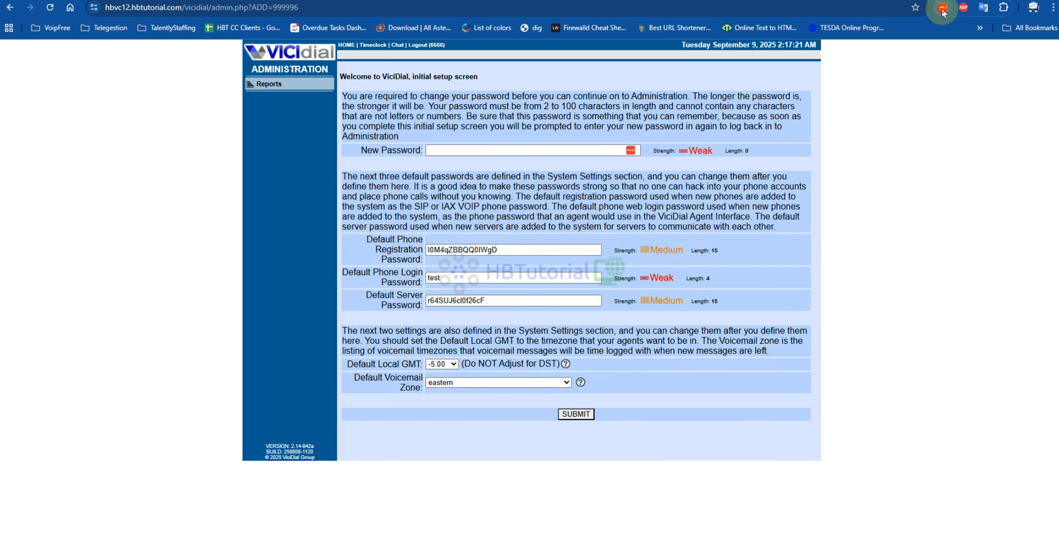
click(824, 332)
click(911, 84)
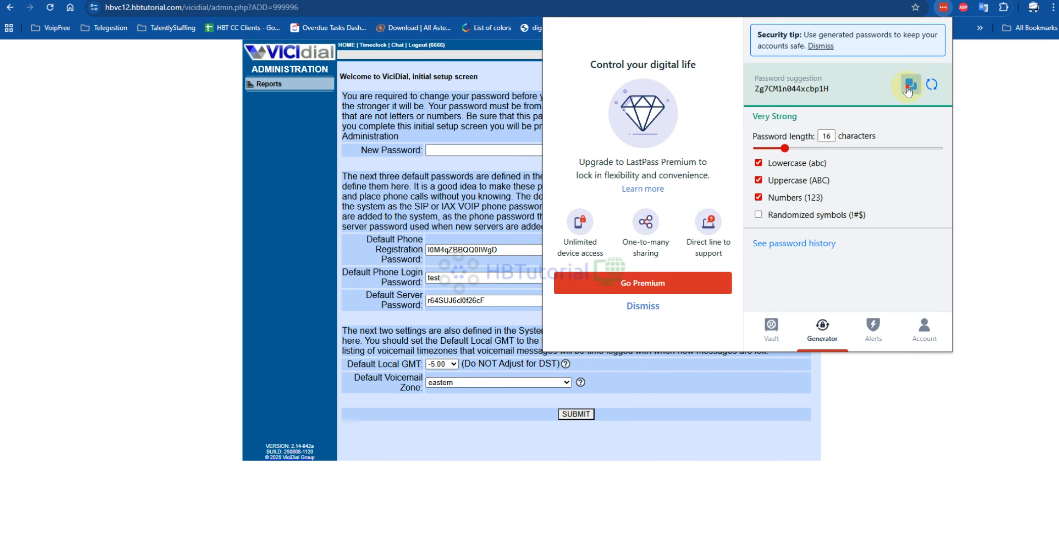
- Set generated passwords as the New Password and Default Phone Login Password on the initial setup screen, and submit it
click(500, 150)
key(ctrl+v)
click(943, 7)
click(912, 84)
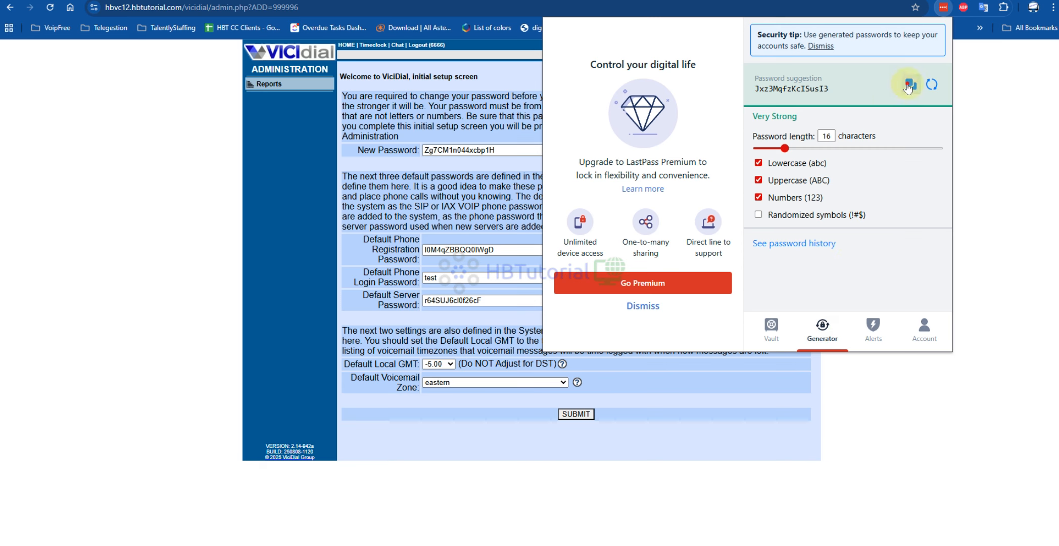
double_click(445, 278)
key(ctrl+v)
click(575, 414)
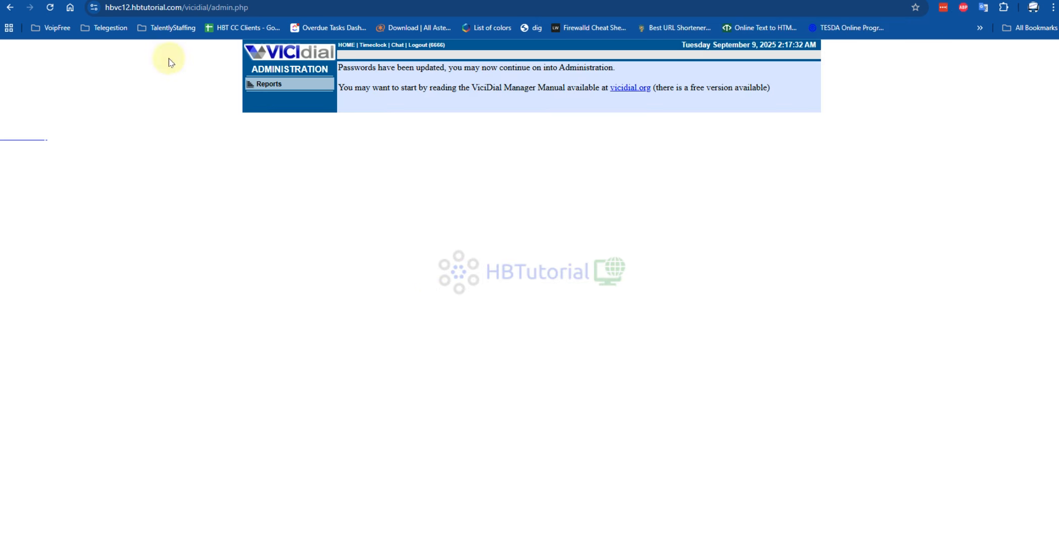
- Return to the initial setup screen and copy the new administrator password
click(9, 7)
double_click(502, 148)
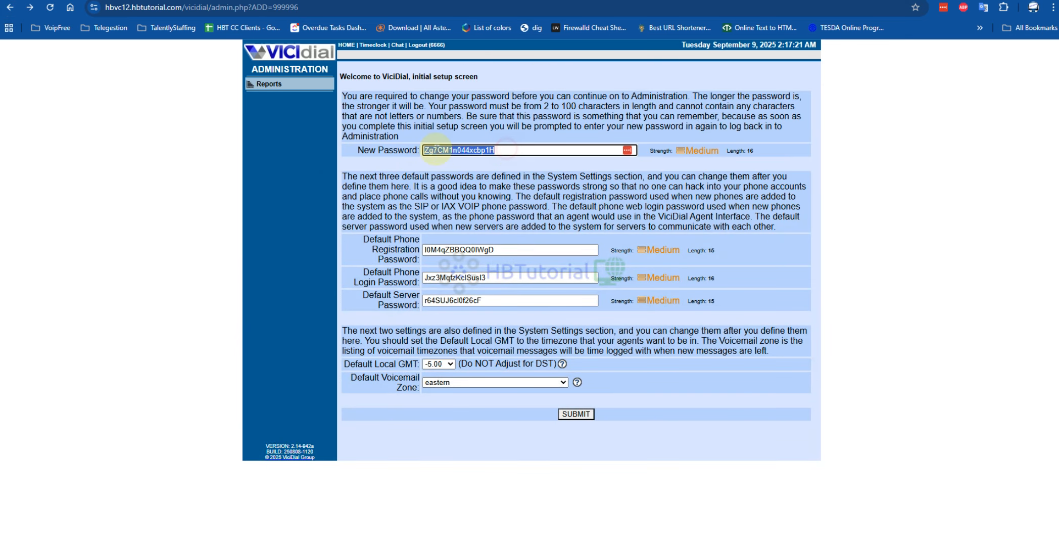
right_click(444, 149)
click(496, 224)
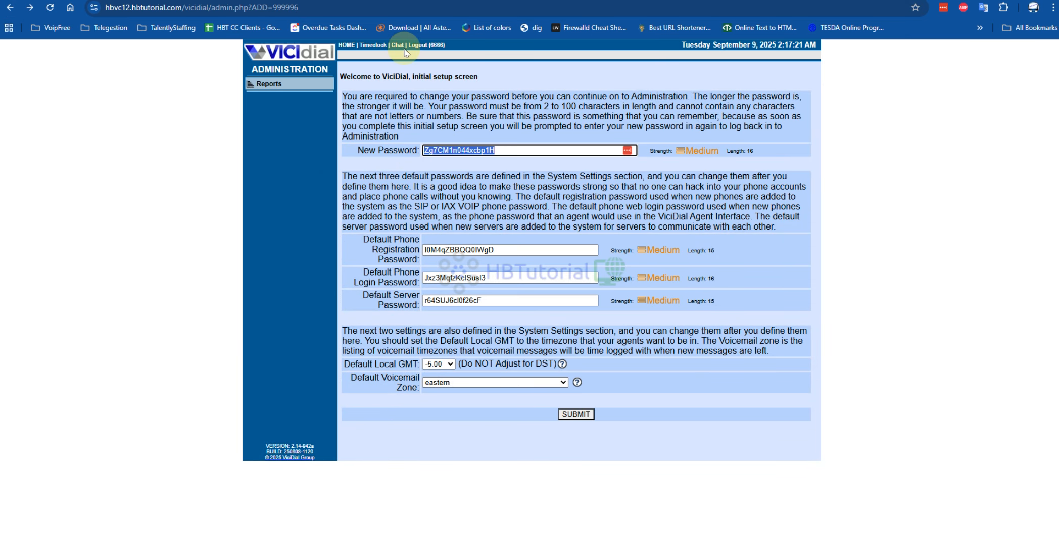
- Log out of Administration, sign back in with the administrator's username and new password, and save the credentials in the browser
click(414, 45)
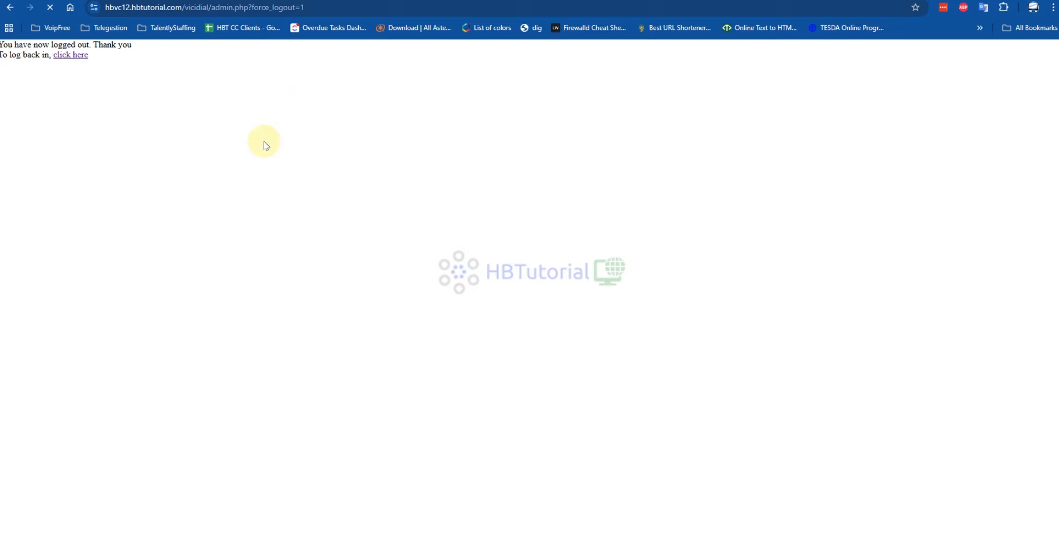
click(528, 172)
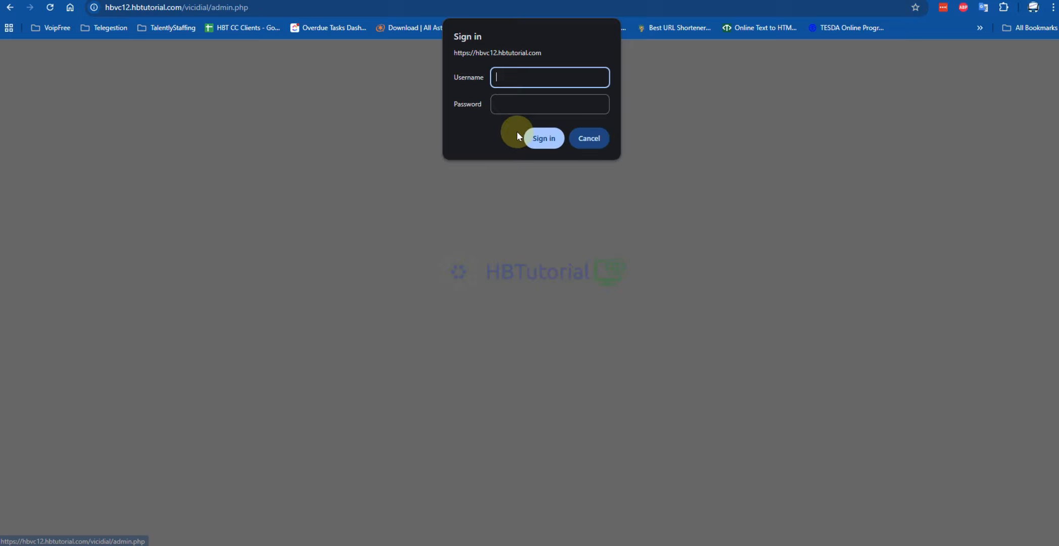
text(6666)
click(508, 99)
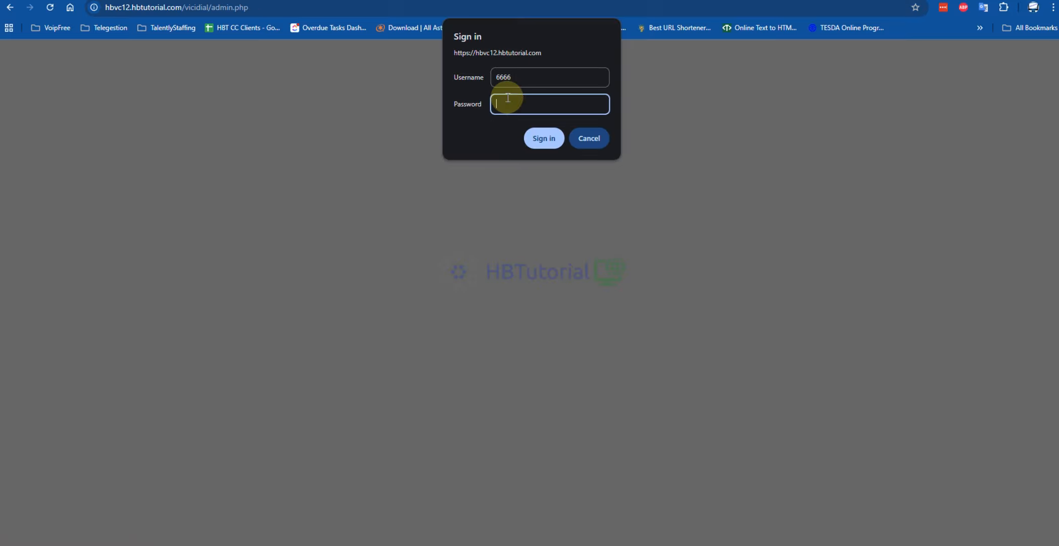
click(537, 139)
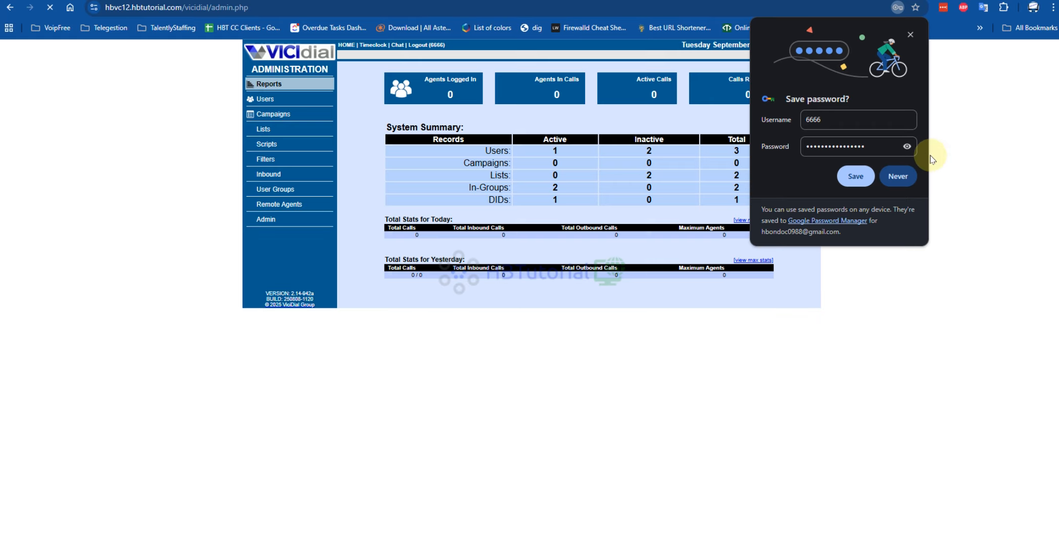
click(856, 175)
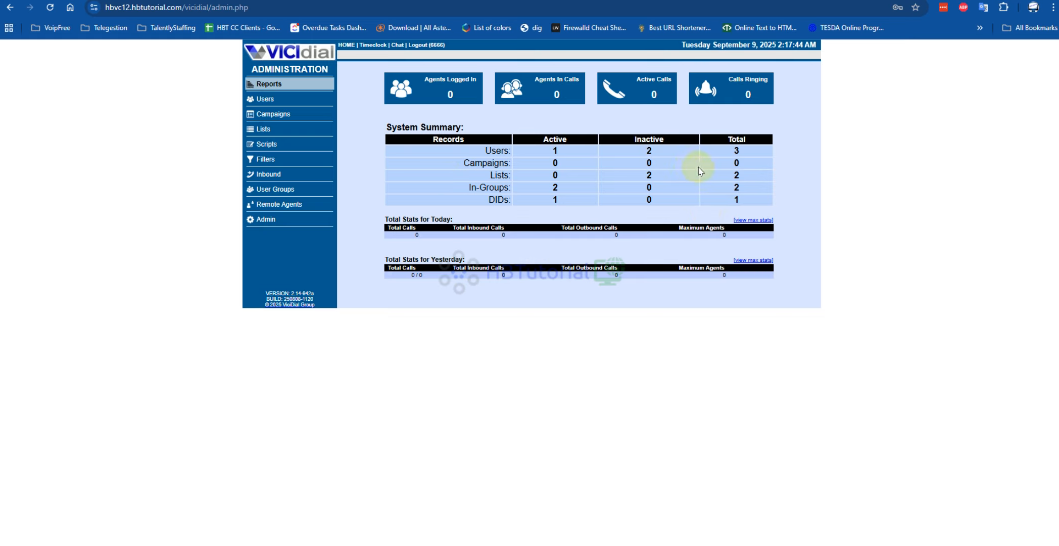
- Try to access the Reports page, and open the Admin user's record for modification from the user list
click(275, 85)
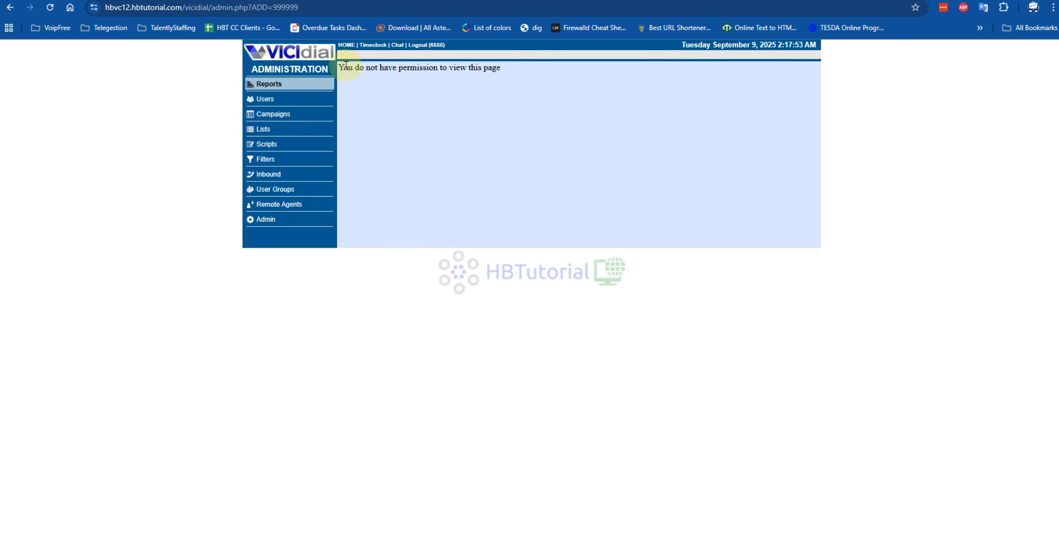
drag(343, 67, 540, 74)
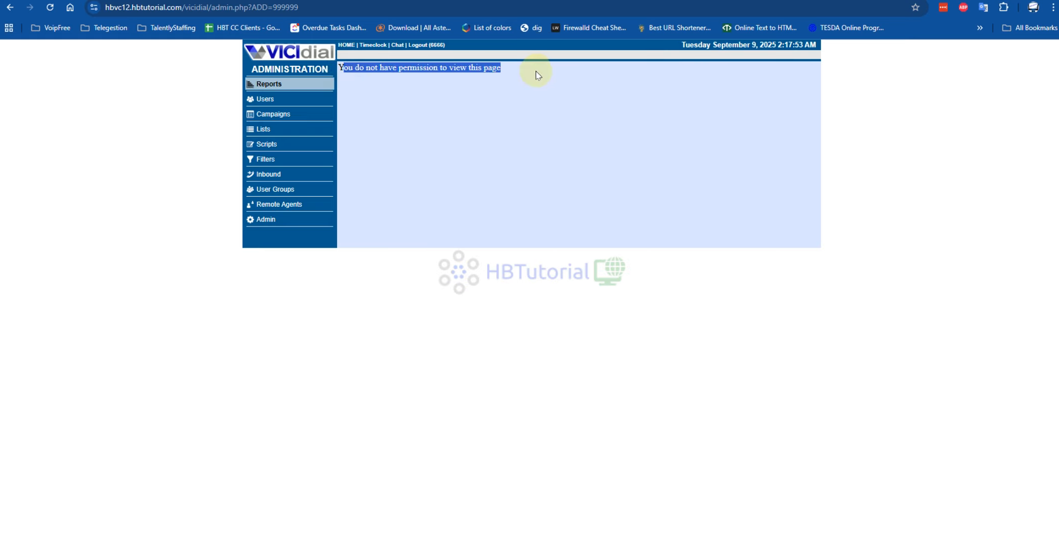
click(264, 99)
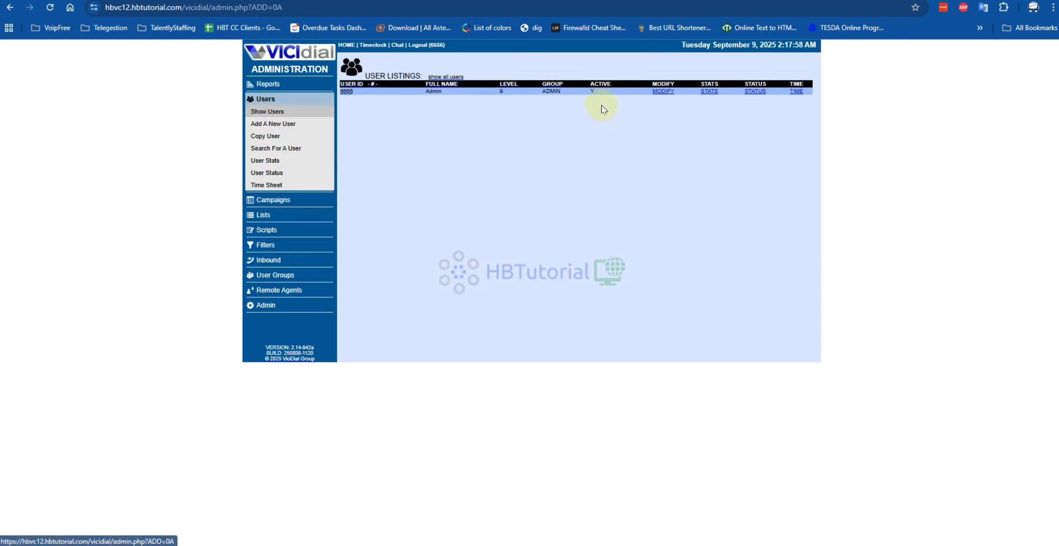
click(659, 91)
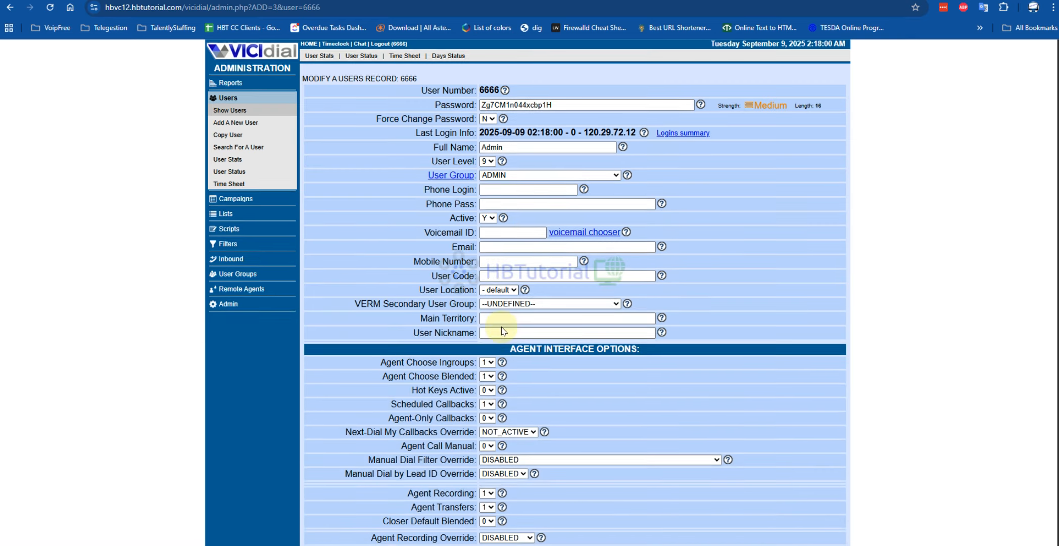
- Set View Reports and the other Admin Interface Options down through Modify Statuses to 1, skipping GDPR-Compliant Export Delete Leads
scroll(503, 331, down, 15)
click(488, 186)
click(489, 211)
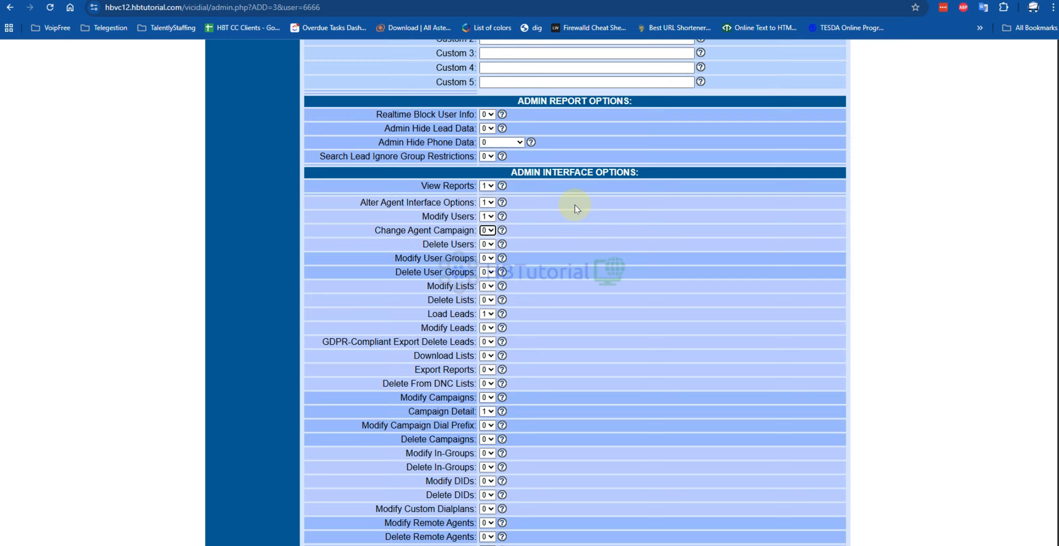
click(489, 244)
key(Tab)
key(Down)
key(Tab)
key(Down)
key(Tab)
key(Down)
key(Tab)
key(Down)
key(Tab)
key(Down)
key(Tab)
key(Tab)
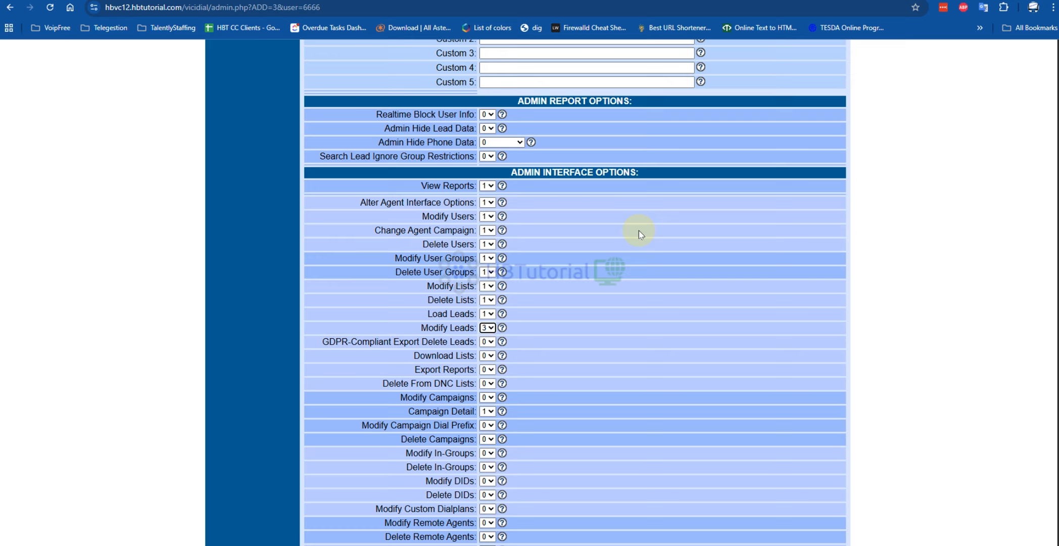
key(Tab)
key(Down)
key(Tab)
key(Tab)
key(Down)
key(Tab)
key(Down)
key(Tab)
key(Down)
key(Tab)
key(Down)
key(Tab)
key(Down)
key(Tab)
key(Down)
key(Tab)
key(Down)
key(Tab)
key(Down)
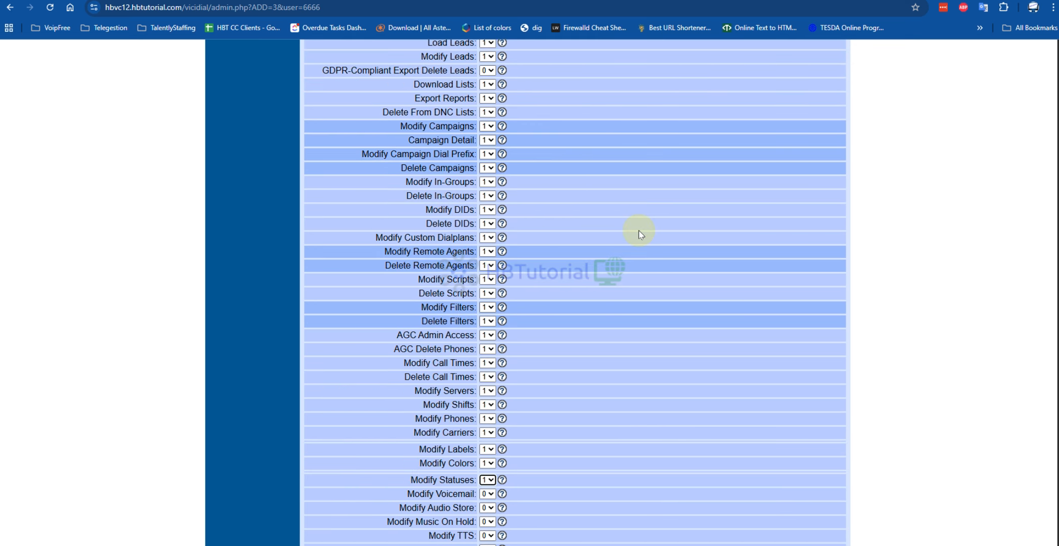
- Set the remaining admin permissions from Modify Voicemail through the timeclock log record options to 1, and submit the user record
key(Down)
key(Tab)
key(Down)
key(Tab)
key(Down)
key(Tab)
key(Down)
key(Tab)
key(Down)
key(Tab)
key(Down)
key(Tab)
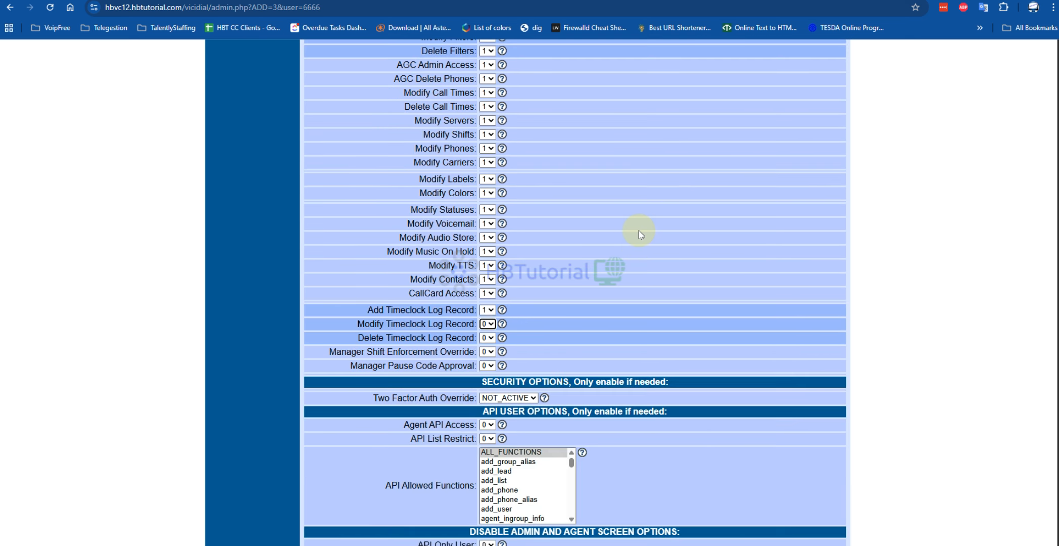
key(Down)
key(Tab)
key(Down)
key(Tab)
key(Tab)
scroll(639, 230, down, 5)
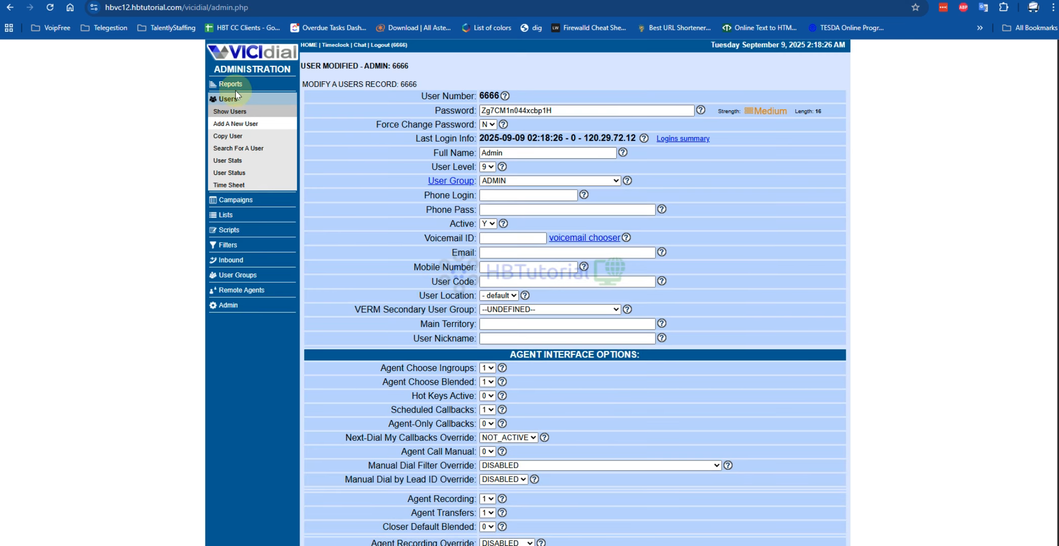
- Open the Reports page and expand the server table to examine the server, PHP and DB times
click(230, 84)
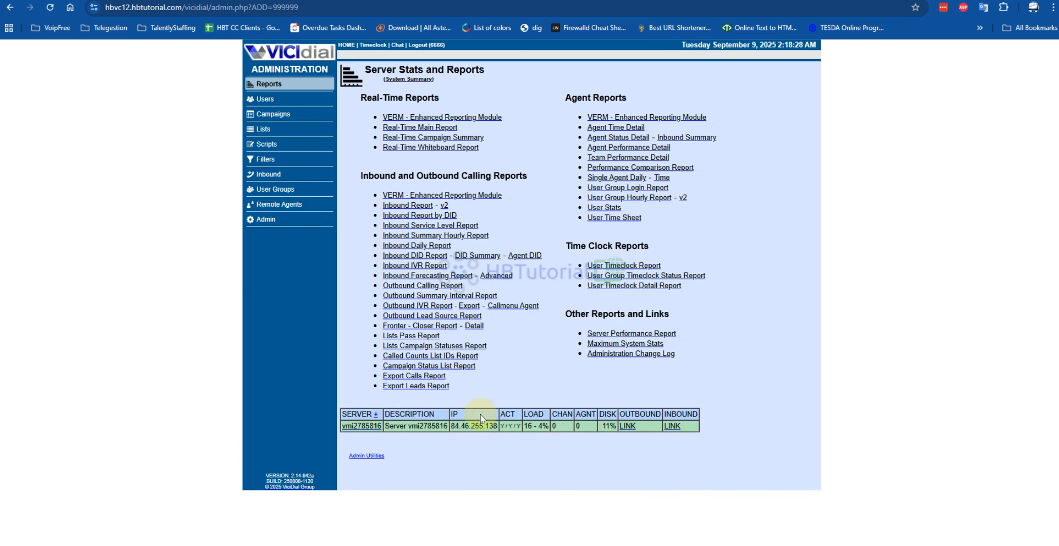
click(377, 415)
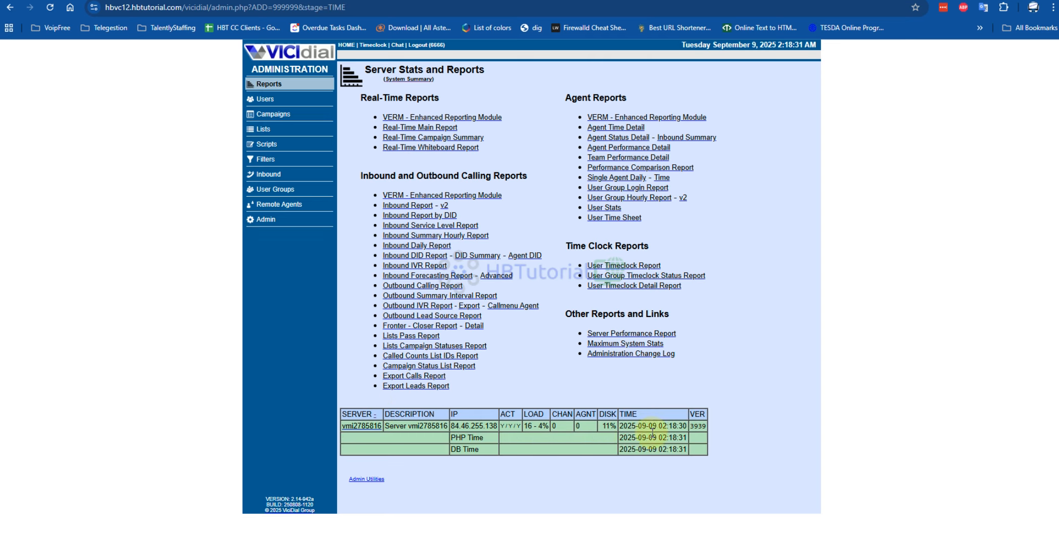
drag(686, 451, 571, 408)
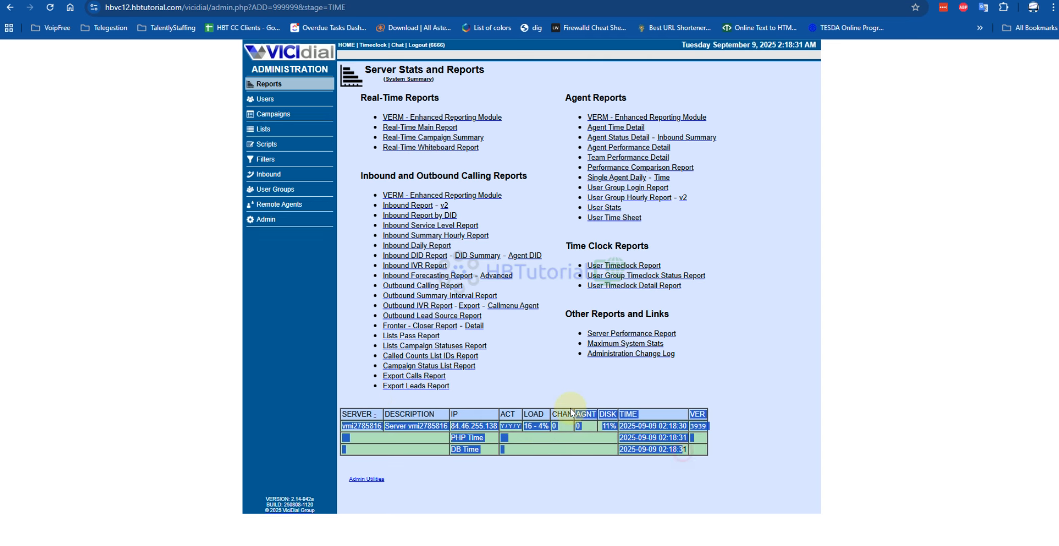
click(744, 459)
- Open the conf template listings in Admin and view the contents of the VICIphoneSIP template
click(267, 228)
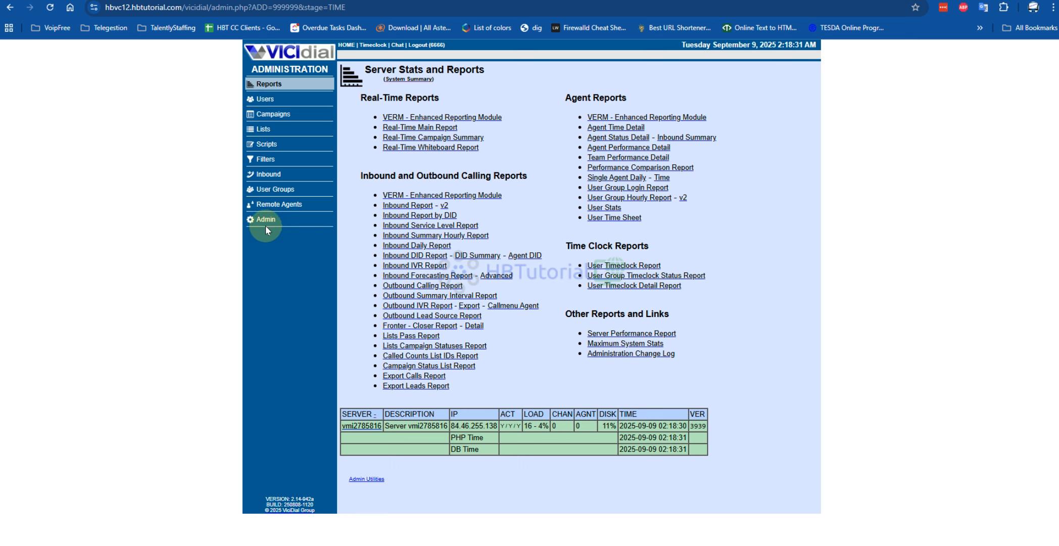
click(259, 219)
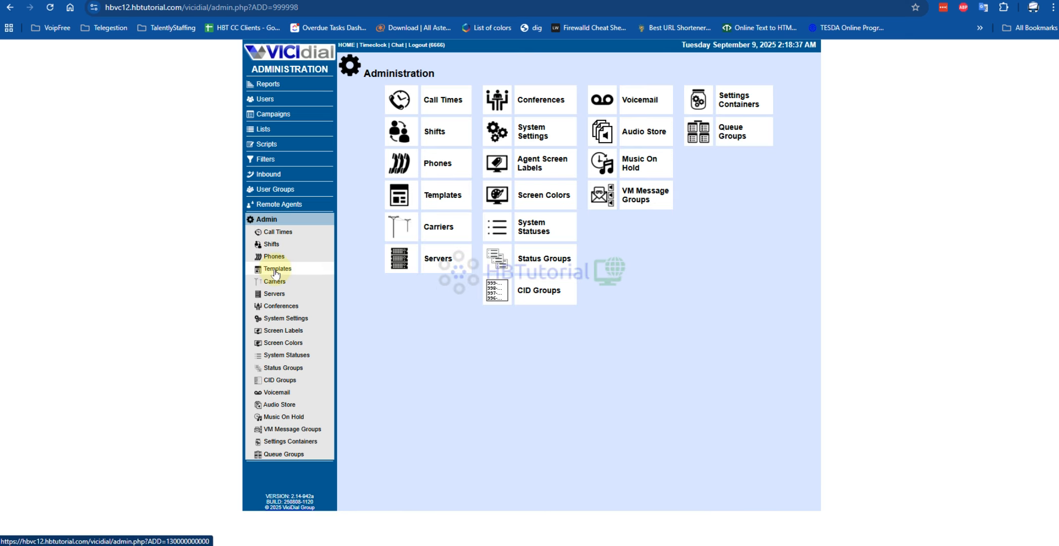
click(275, 270)
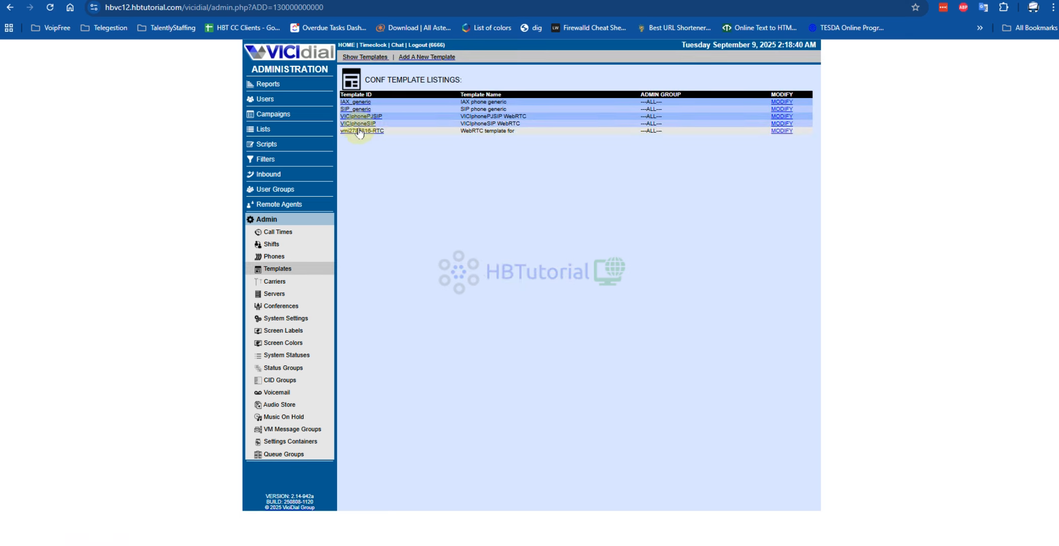
click(358, 123)
scroll(667, 193, down, 5)
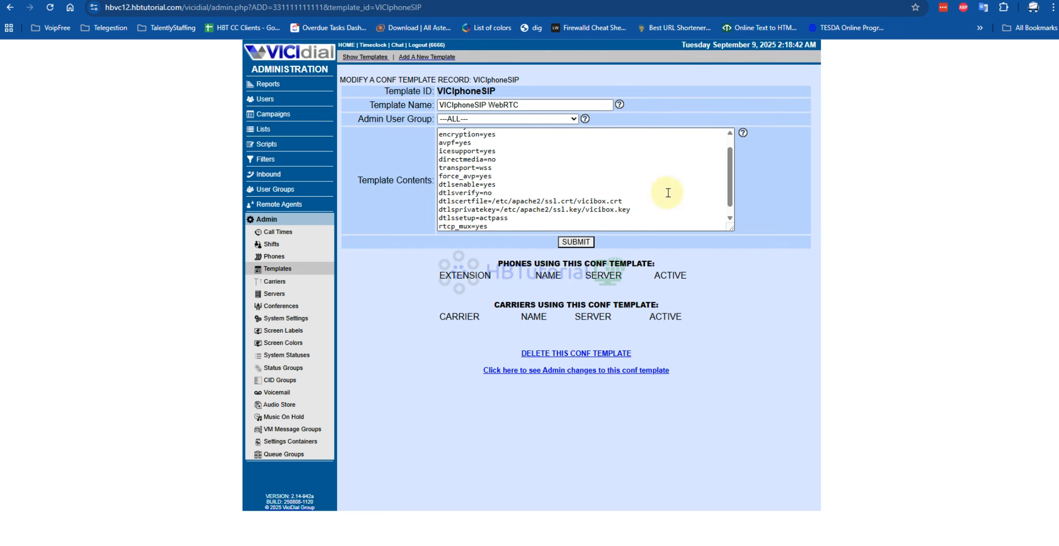
- Open the vmi2785816-RTC template, enlarge its contents box, and examine the dtlscertfile and dtlsprivatekey paths
click(10, 7)
click(366, 131)
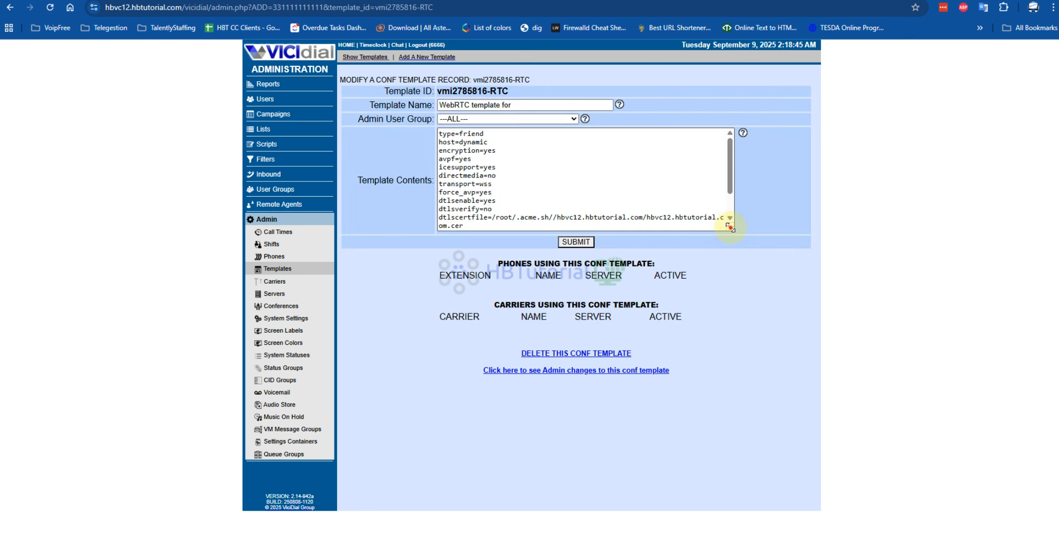
drag(731, 228, 815, 459)
drag(694, 263, 375, 255)
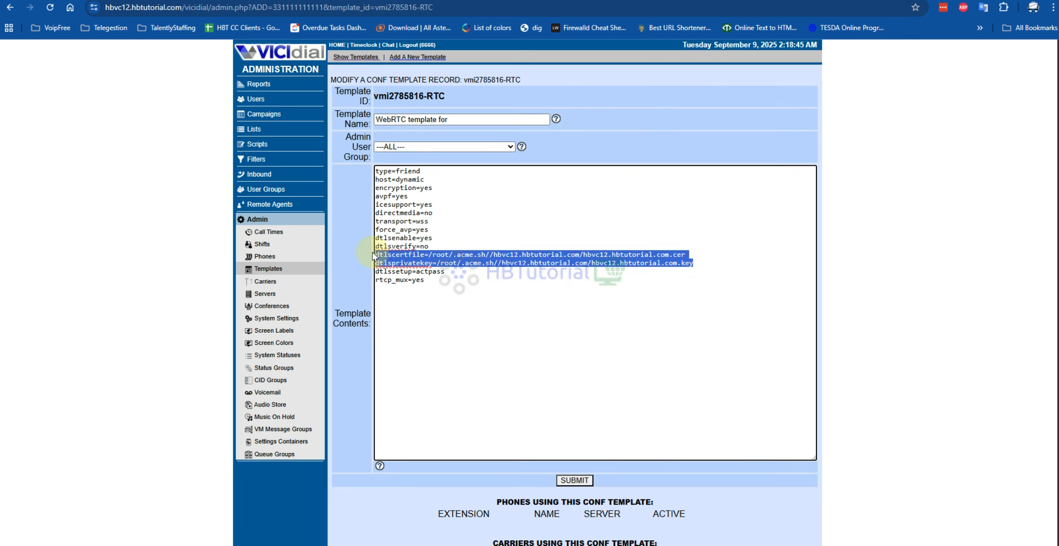
- Reopen the VICIphoneSIP template, remove its dtlscertfile and dtlsprivatekey lines, and undo the removal
click(268, 269)
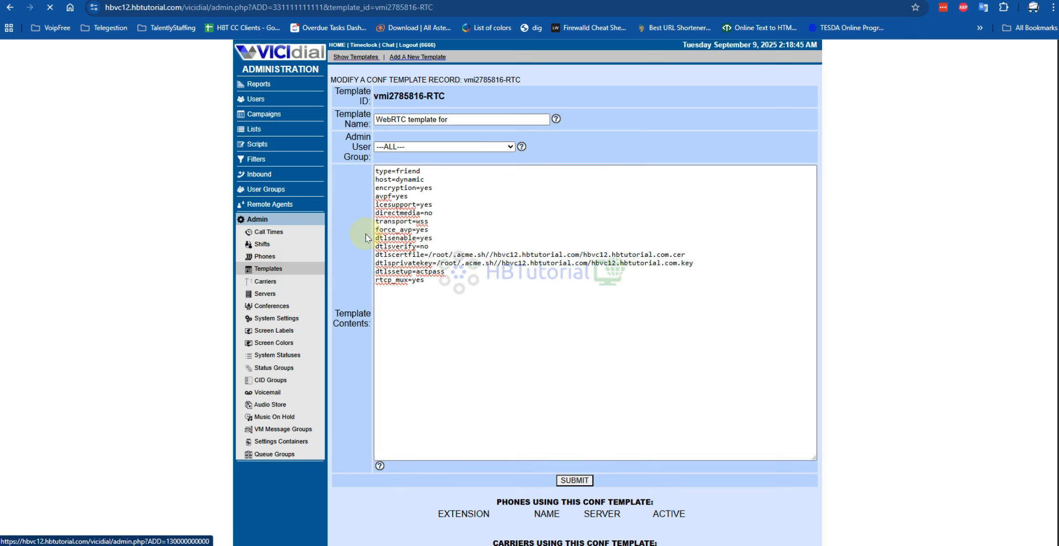
click(349, 124)
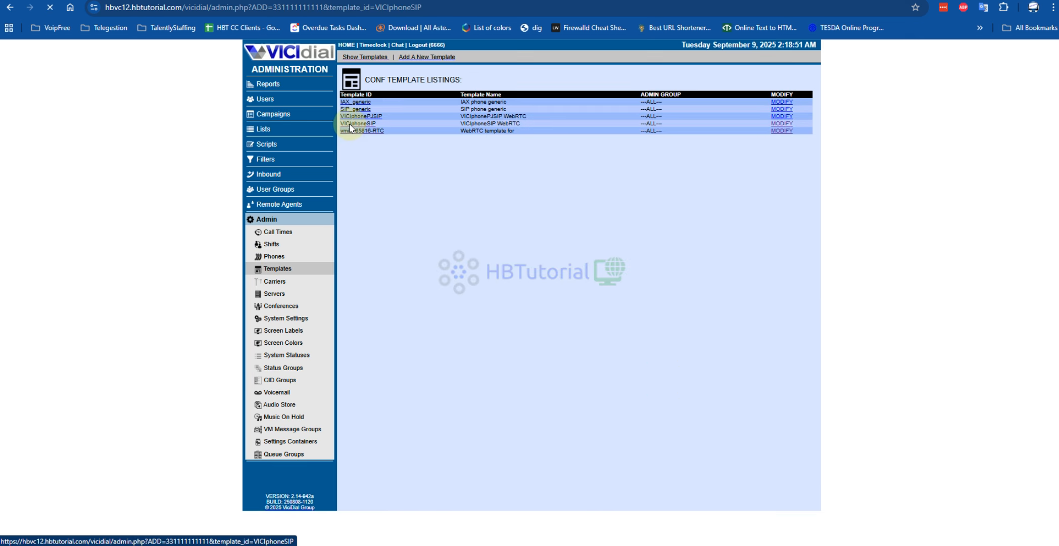
scroll(651, 222, down, 1)
drag(632, 201, 436, 195)
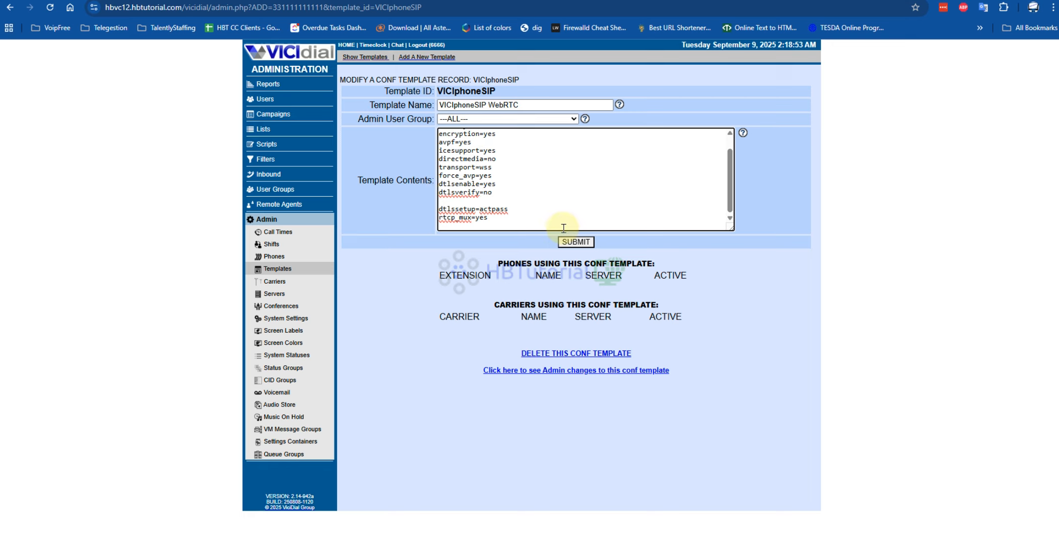
key(ctrl+z)
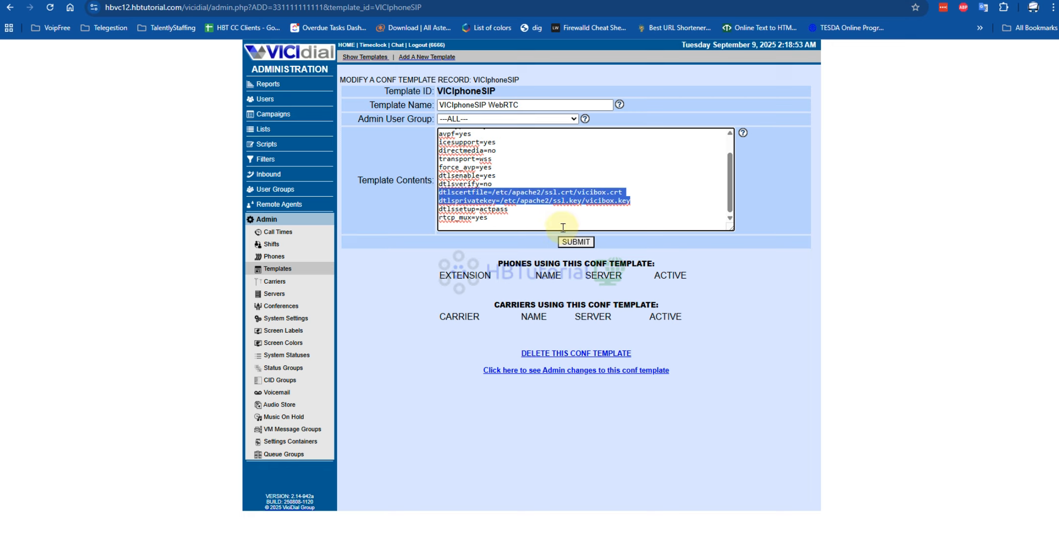
- Open the template listings in a new tab and copy the vmi2785816-RTC template's lines from dtlscertfile through rtcp_mux
right_click(271, 269)
click(305, 279)
click(454, 0)
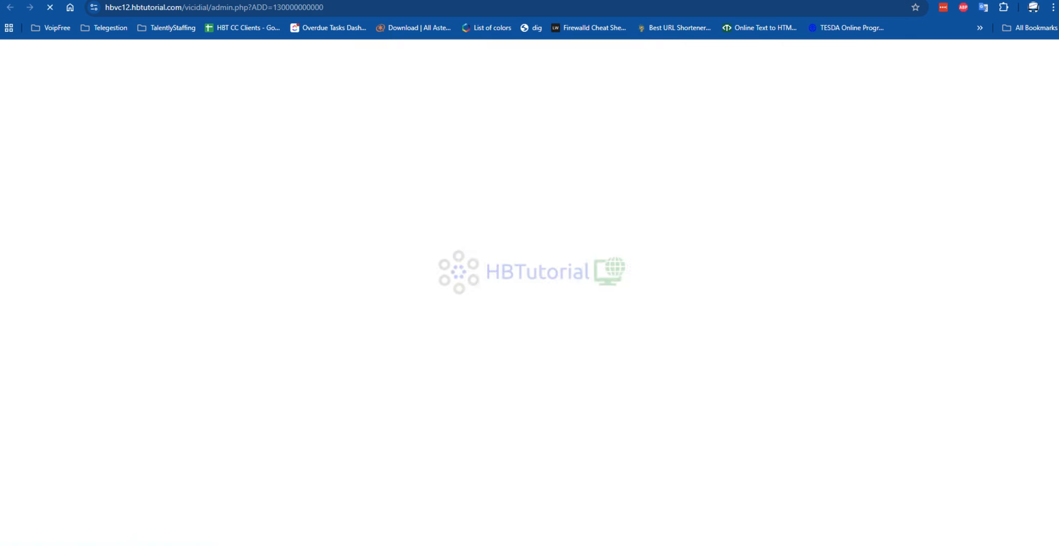
click(348, 131)
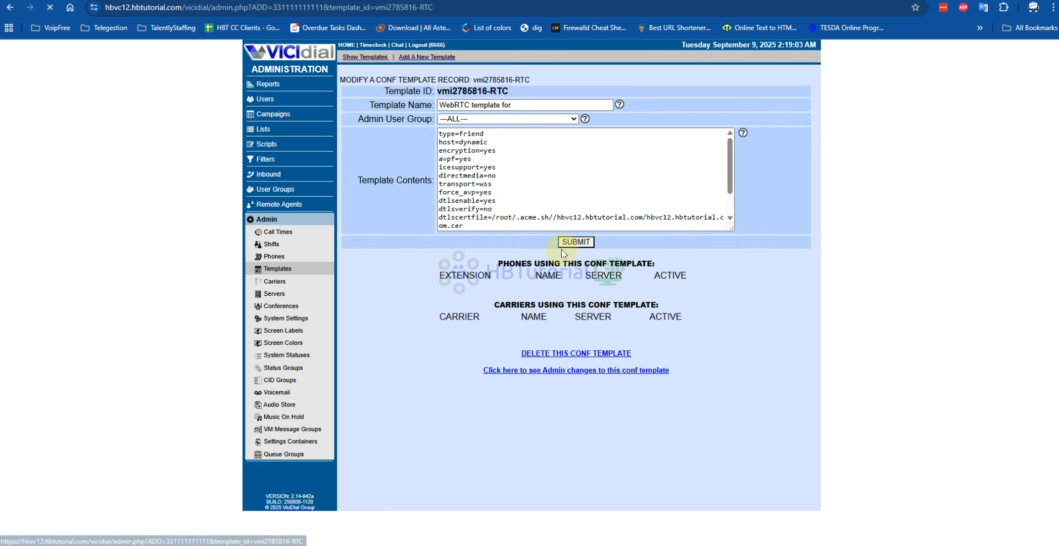
drag(731, 227, 422, 218)
key(ctrl+c)
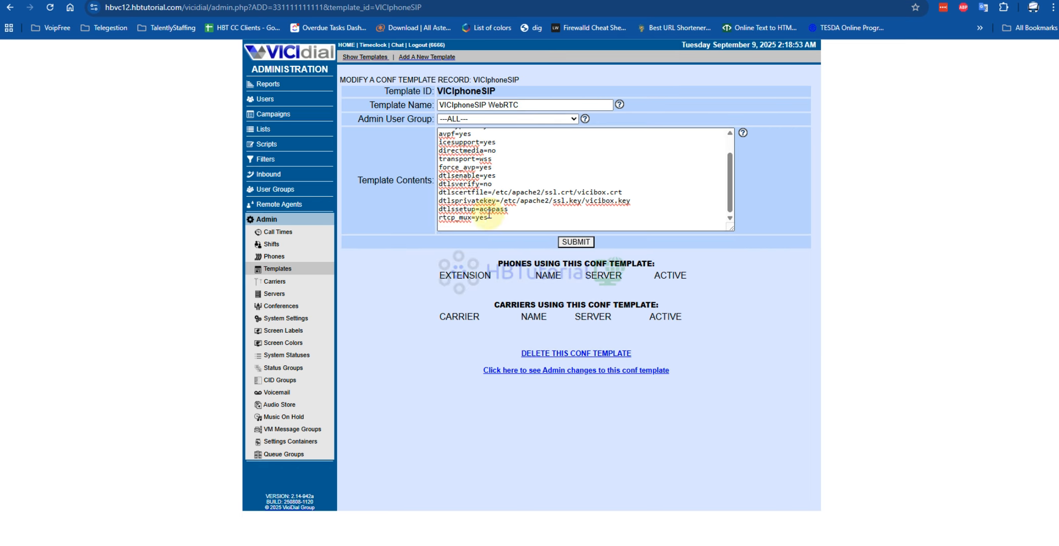
- Replace the VICIphoneSIP template's lines from dtlscertfile through rtcp_mux with the copied hbvc12.hbtutorial.com certificate settings, and submit the template
drag(502, 217, 428, 193)
key(ctrl+v)
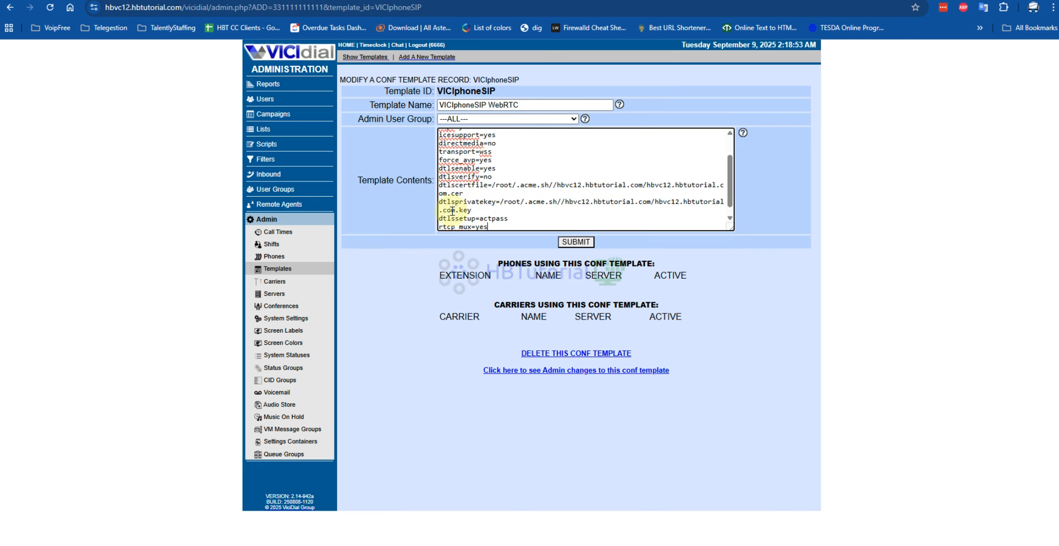
click(570, 242)
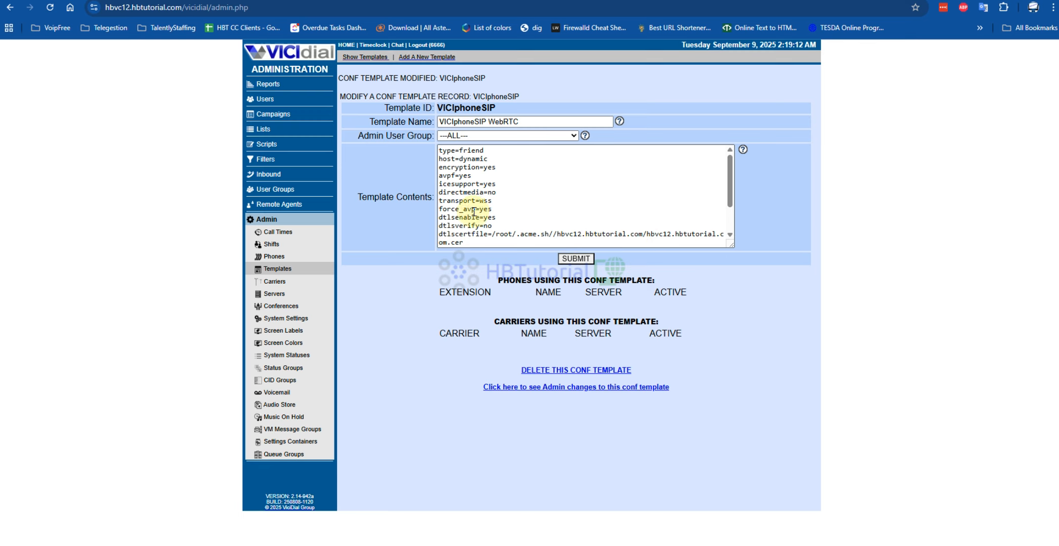
- Open System Settings and replace the Sounds Web Server value with the hostname hbvc12.hbtutorial.com copied from the page address
click(282, 321)
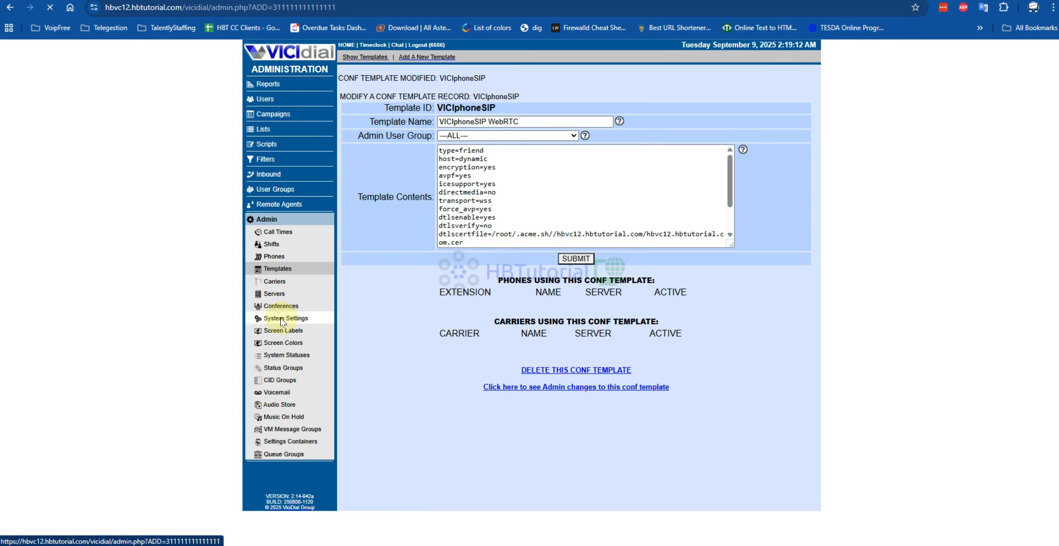
click(157, 7)
click(176, 7)
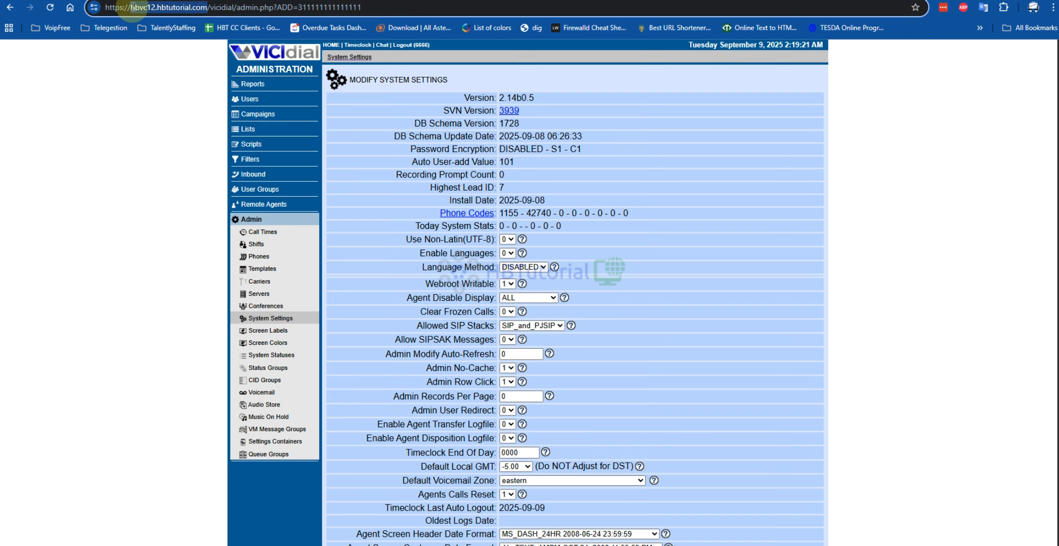
scroll(683, 225, down, 3)
drag(409, 162, 515, 166)
click(509, 164)
click(509, 178)
click(605, 195)
scroll(606, 195, down, 3)
scroll(607, 198, down, 4)
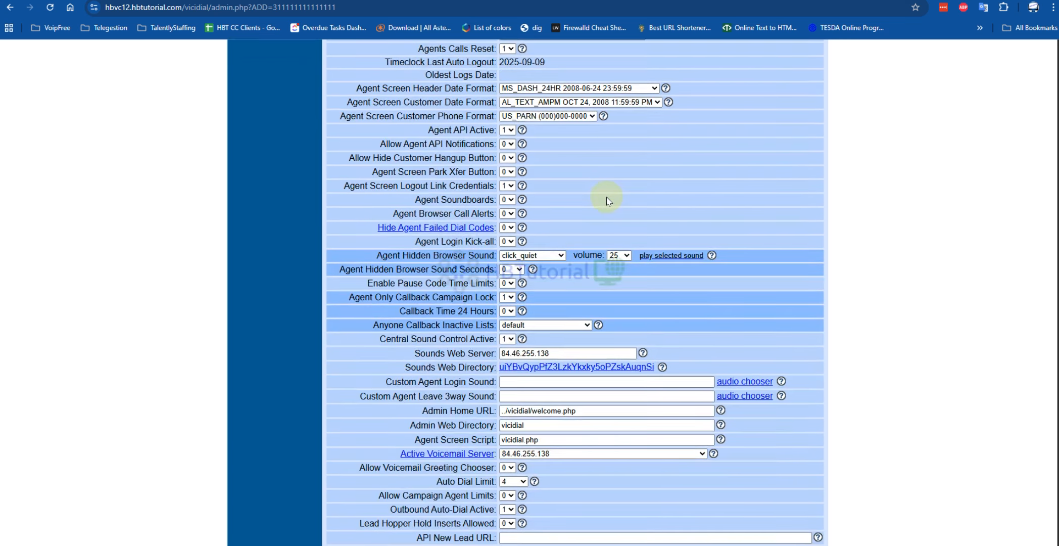
drag(622, 280, 399, 265)
text(hbvc12.hbtutorial.com)
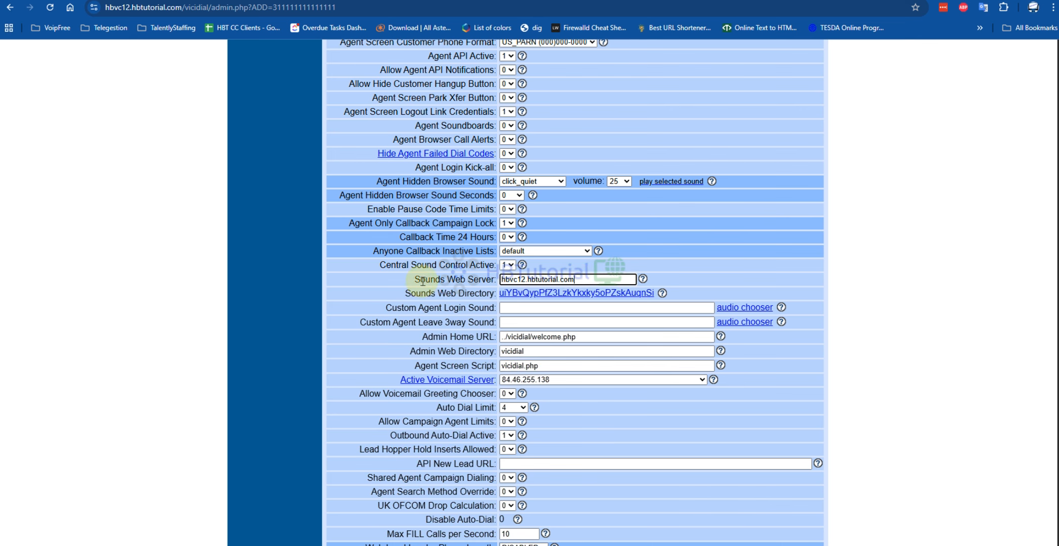
- Set the Auto Dial Limit in System Settings to 30
scroll(589, 280, down, 3)
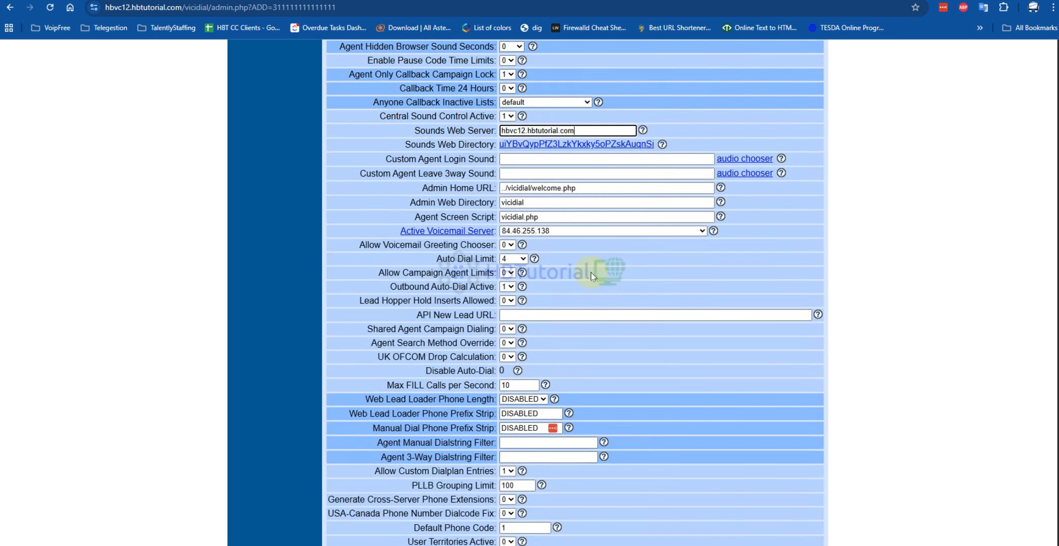
drag(439, 256, 497, 258)
click(514, 259)
scroll(515, 420, down, 10)
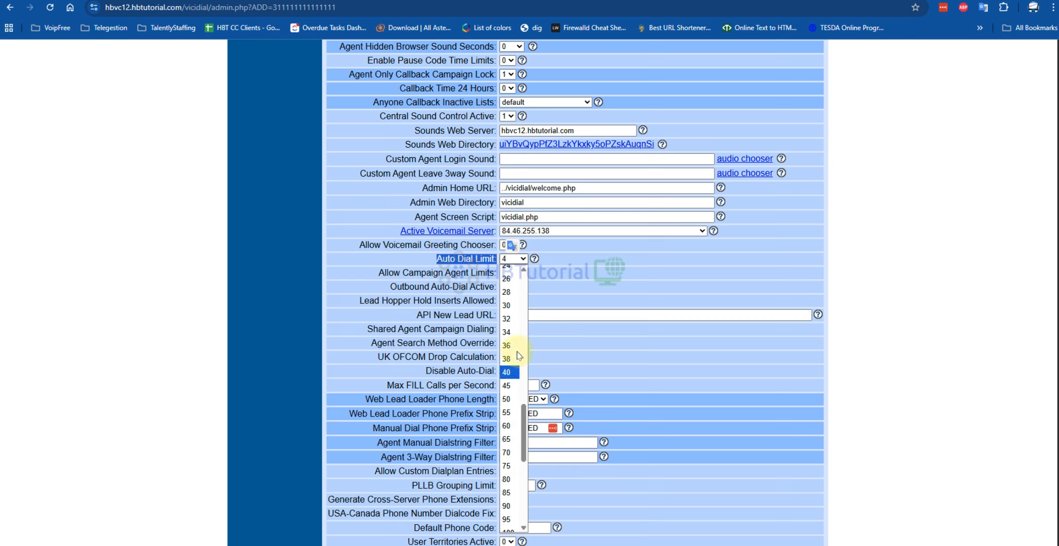
click(516, 308)
double_click(597, 364)
- Open the address stored in the Webphone URL setting and allow the VICIphone site to use the microphone while visiting
scroll(599, 364, down, 3)
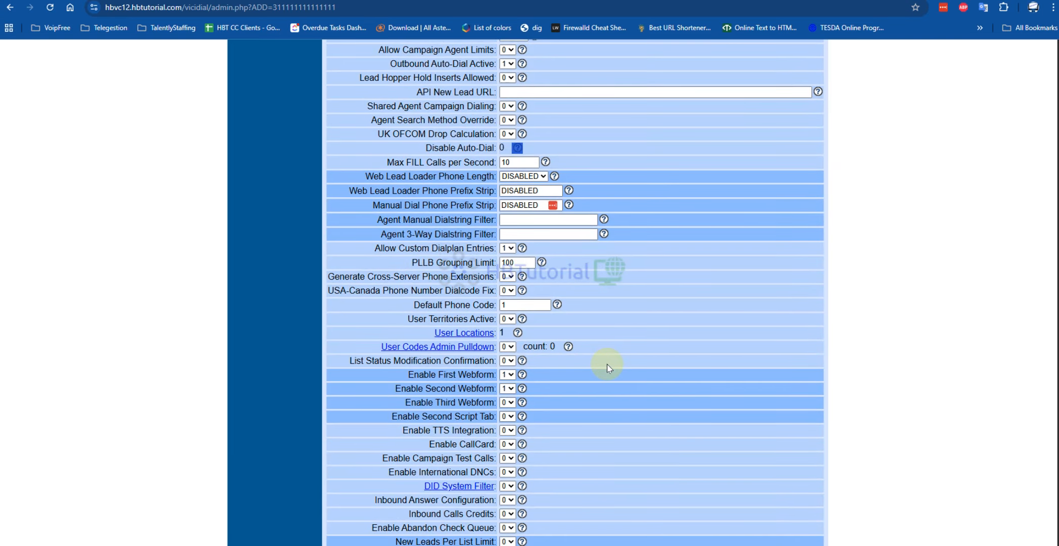
scroll(606, 364, down, 15)
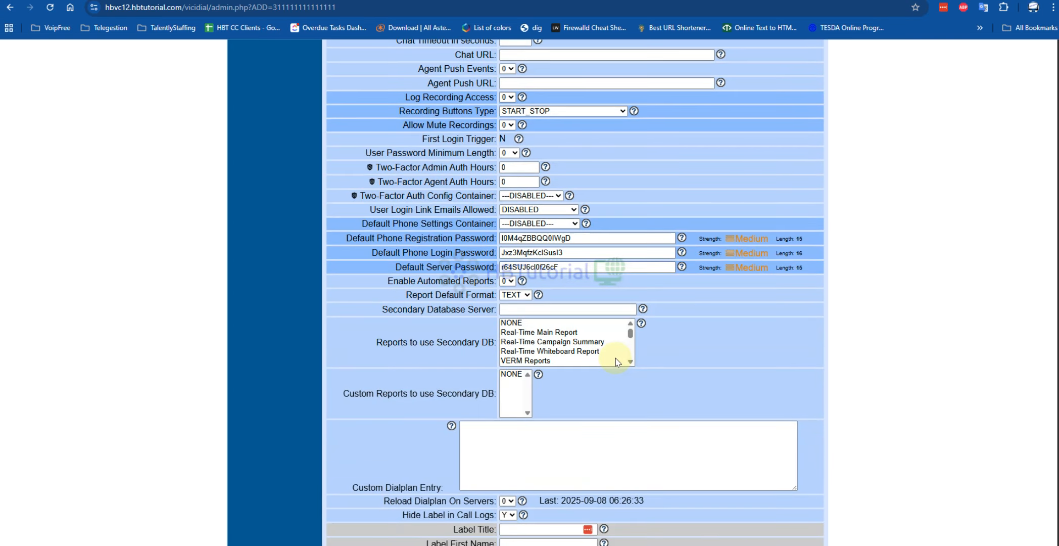
scroll(616, 360, up, 3)
scroll(615, 361, down, 15)
drag(662, 196, 493, 198)
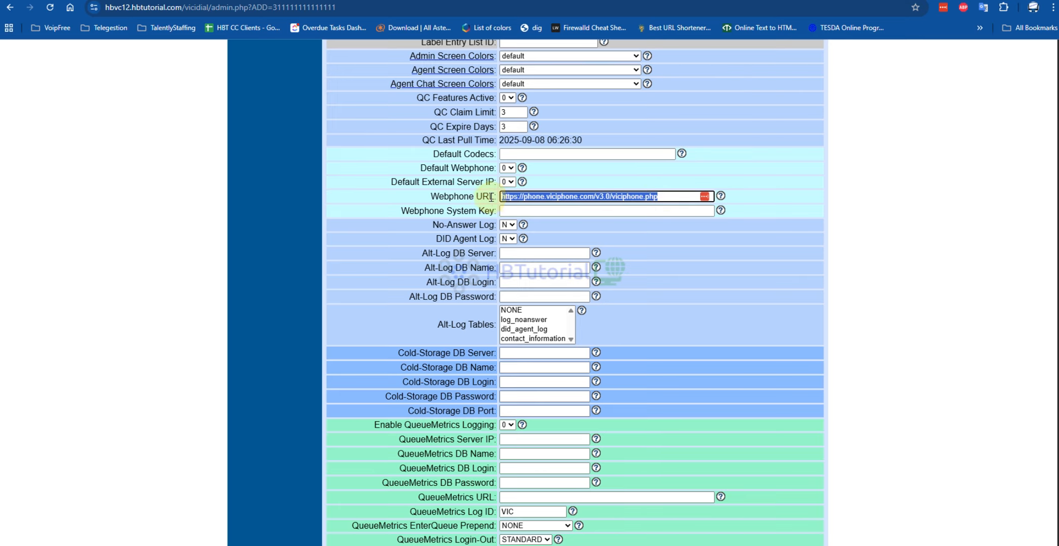
right_click(611, 196)
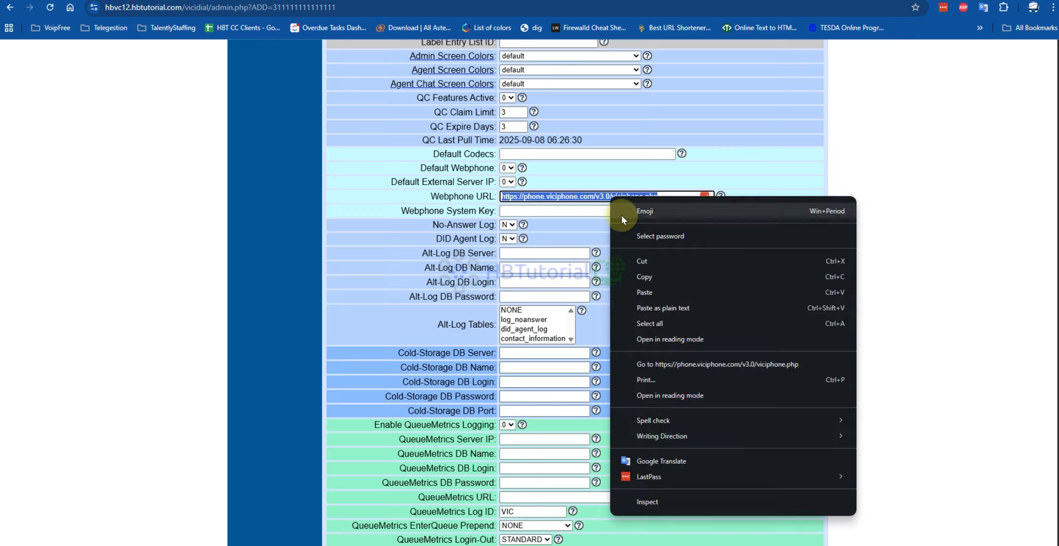
click(670, 365)
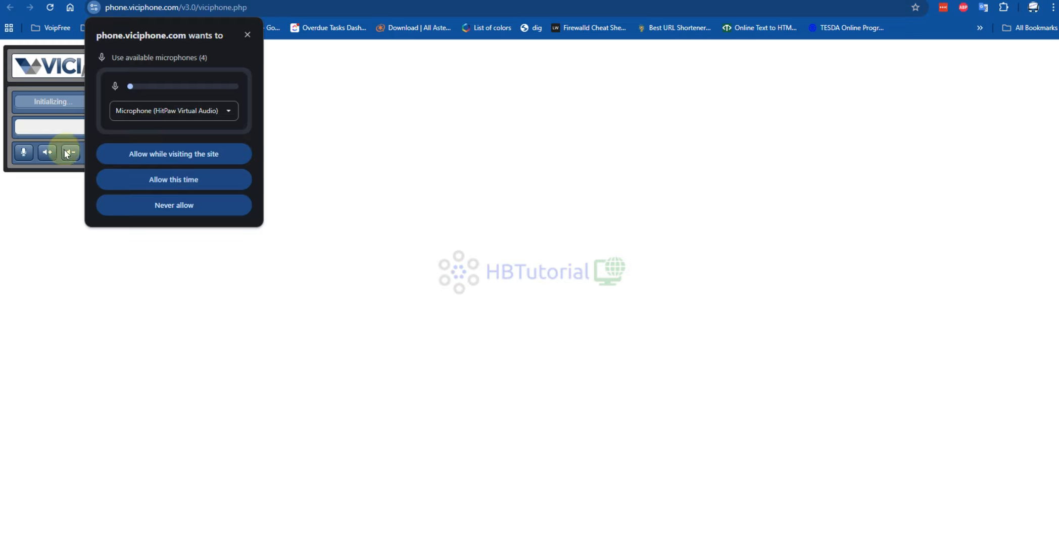
click(150, 155)
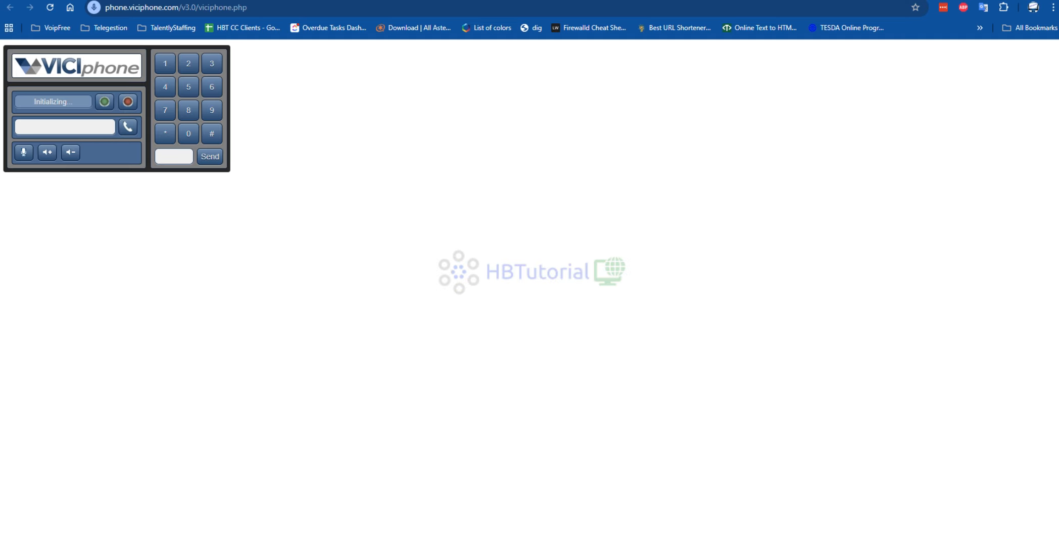
- Open the ccabrerar/ViciPhone GitHub repository, review its README, and copy the HTTPS clone URL
click(338, 0)
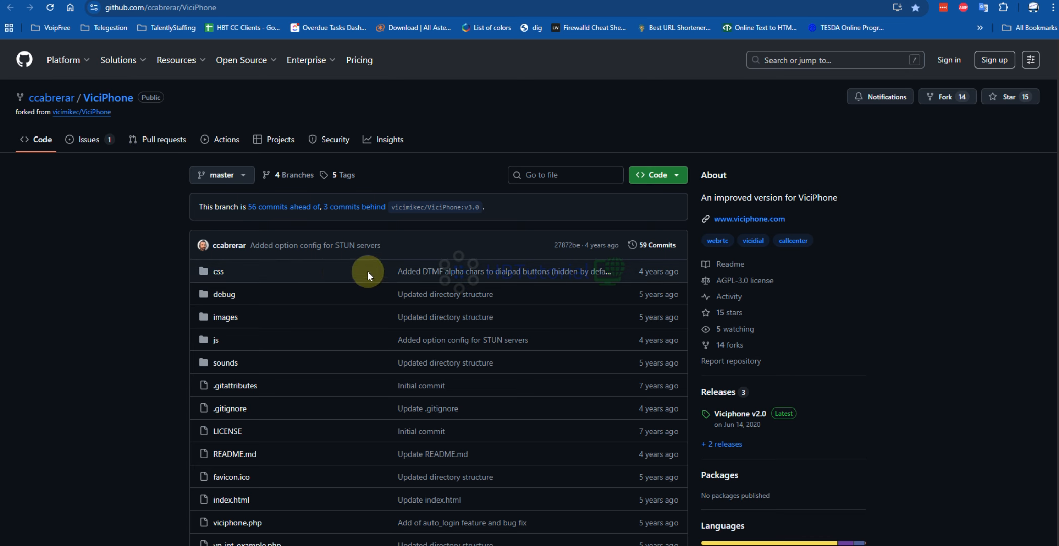
scroll(183, 278, down, 7)
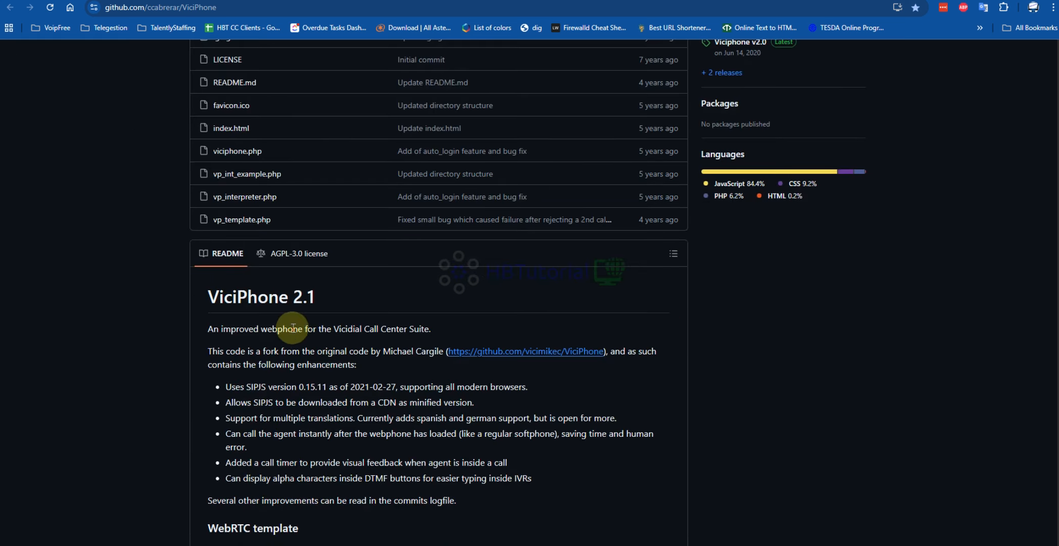
drag(331, 302, 248, 297)
scroll(377, 390, down, 5)
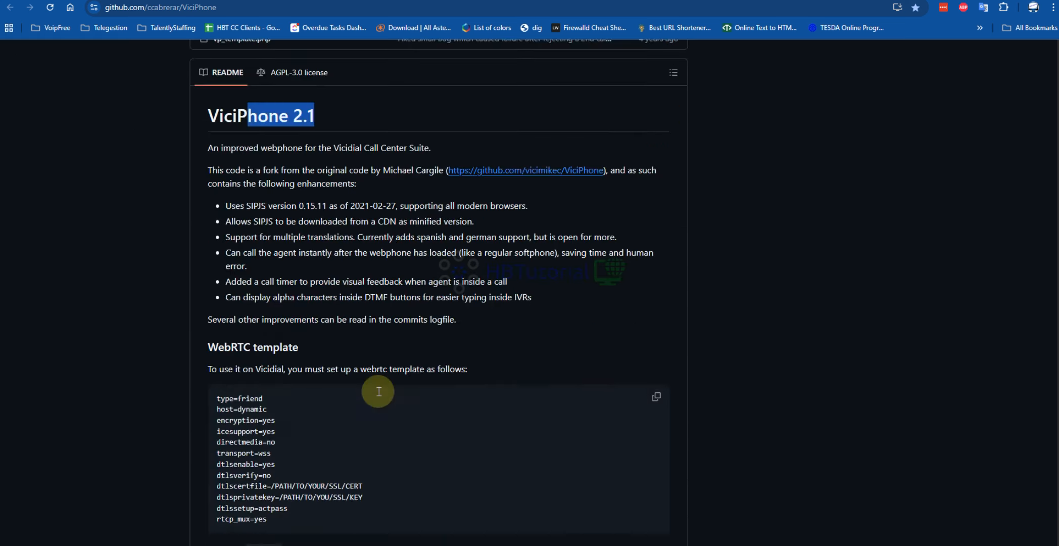
scroll(646, 199, up, 8)
scroll(646, 198, up, 4)
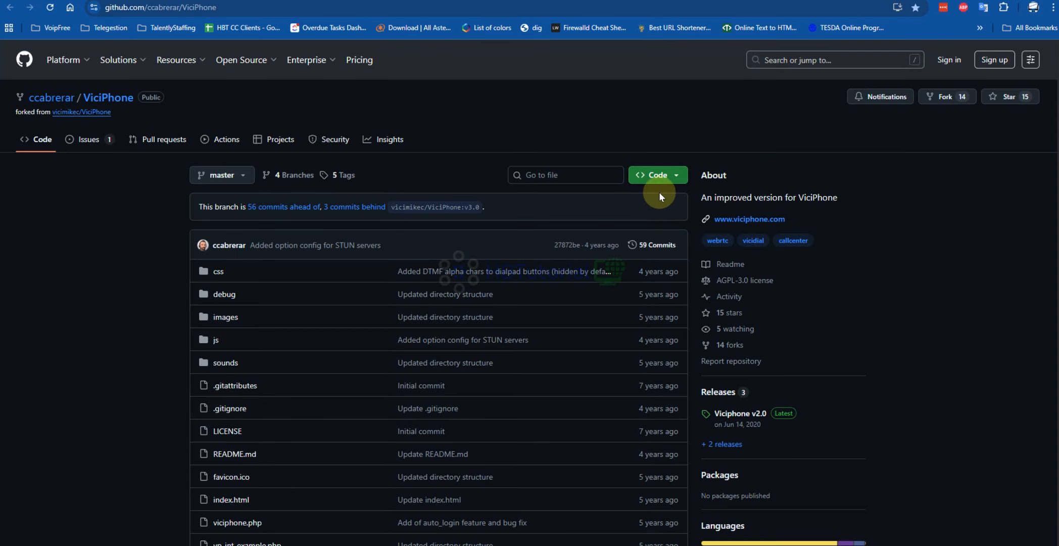
click(676, 175)
click(670, 251)
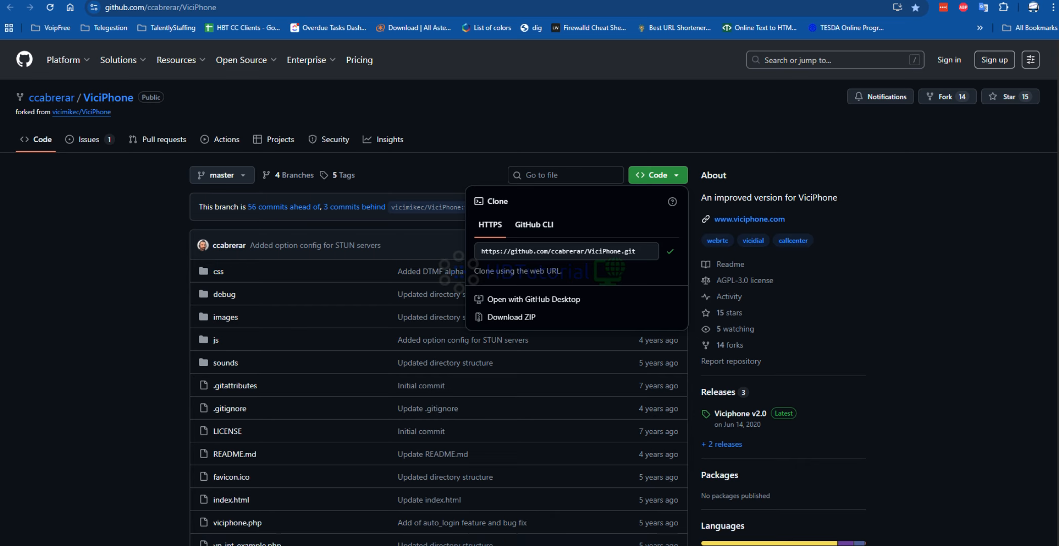
mouse_move(487, 543)
click(458, 480)
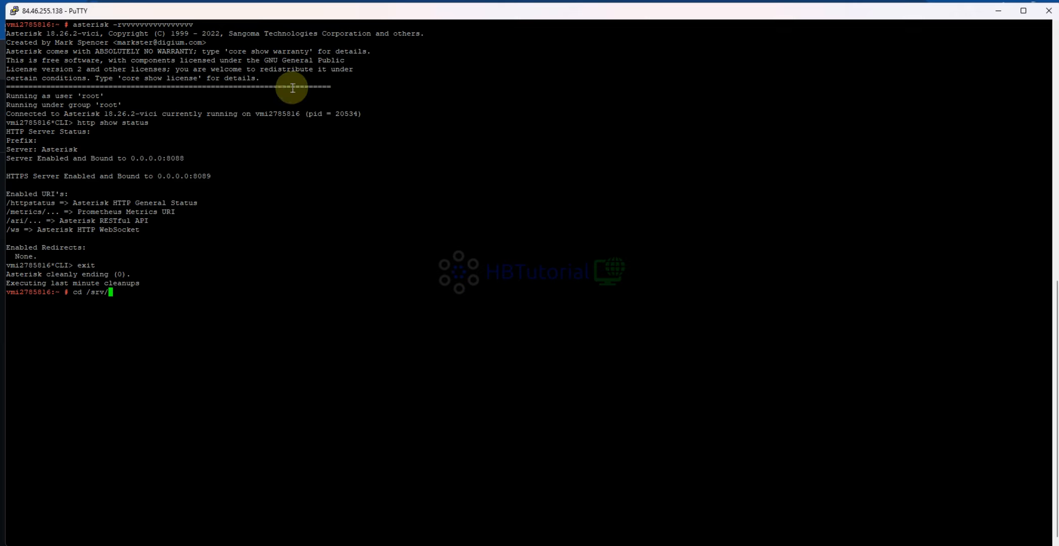
click(269, 187)
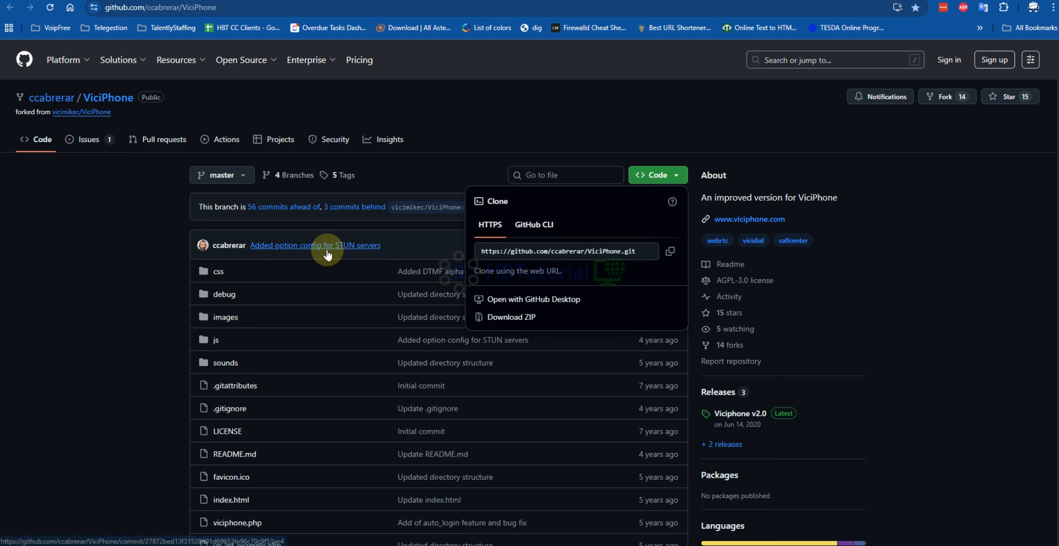
scroll(328, 251, down, 5)
scroll(323, 250, down, 3)
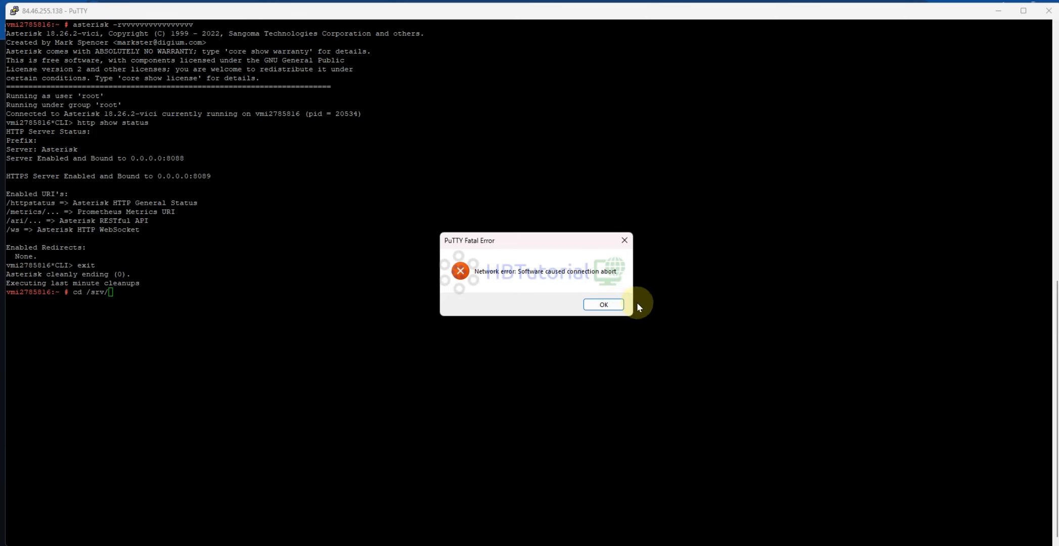
- Restart the inactive PuTTY session and log in to the server as root with the account password
click(599, 304)
right_click(89, 10)
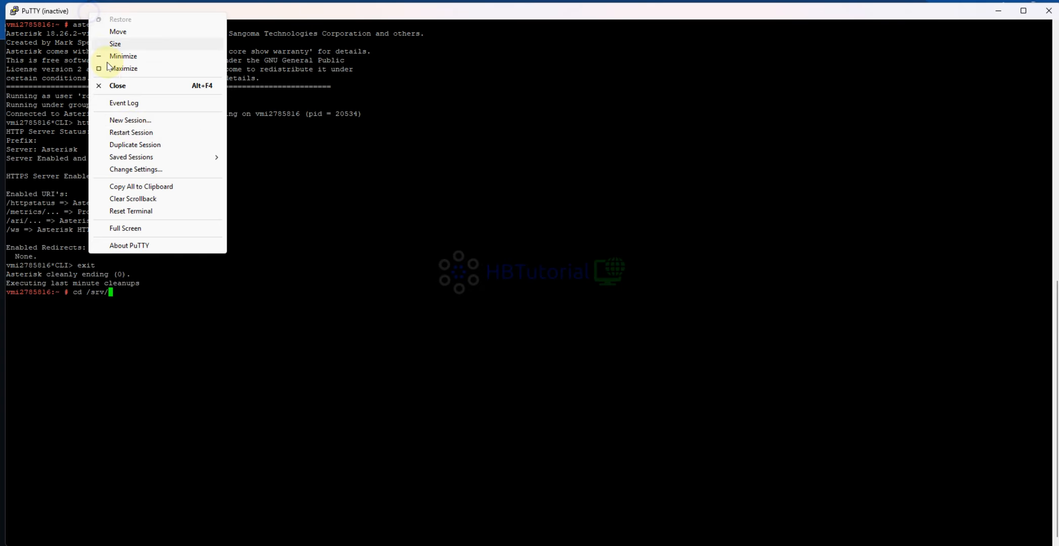
click(133, 132)
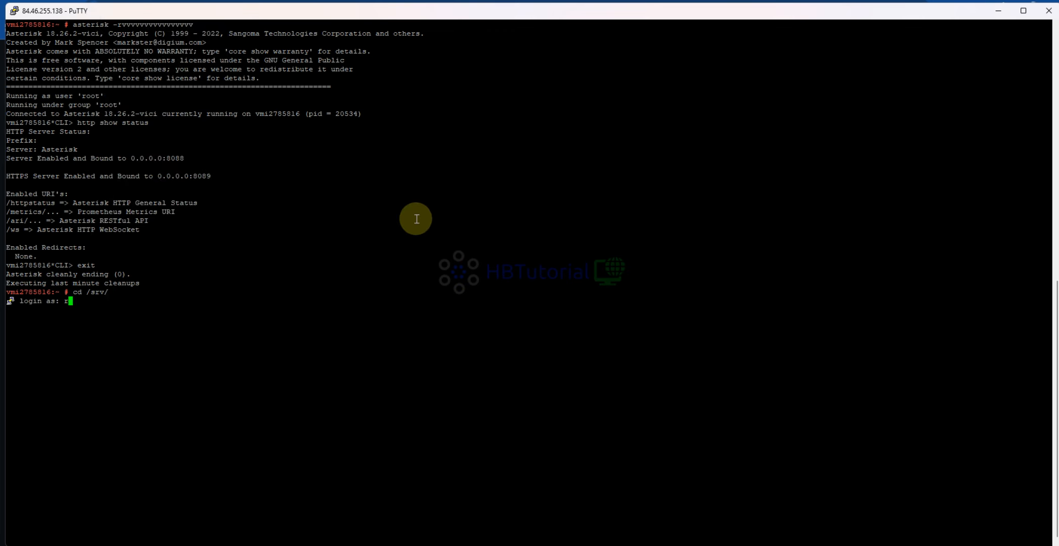
key(Return)
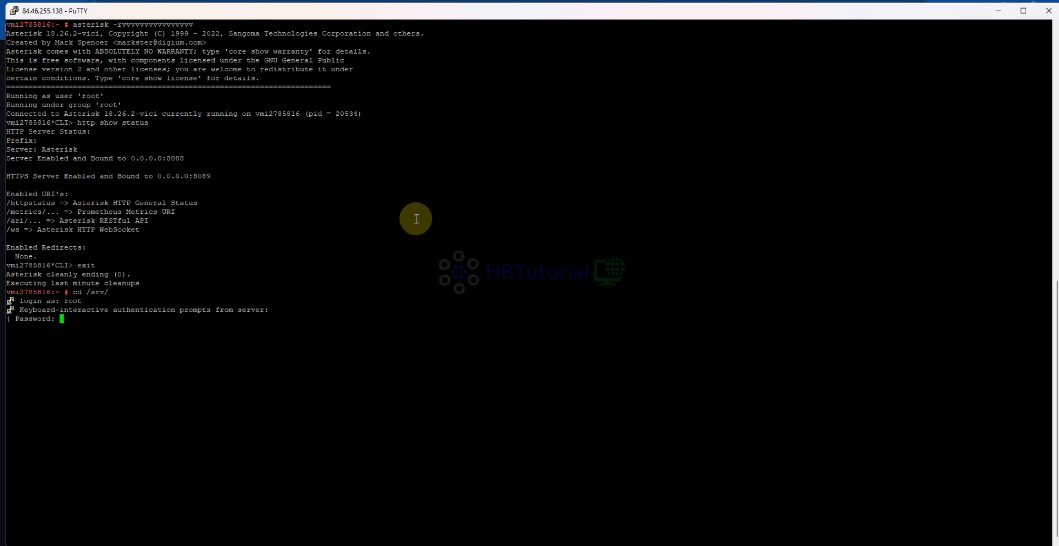
key(Return)
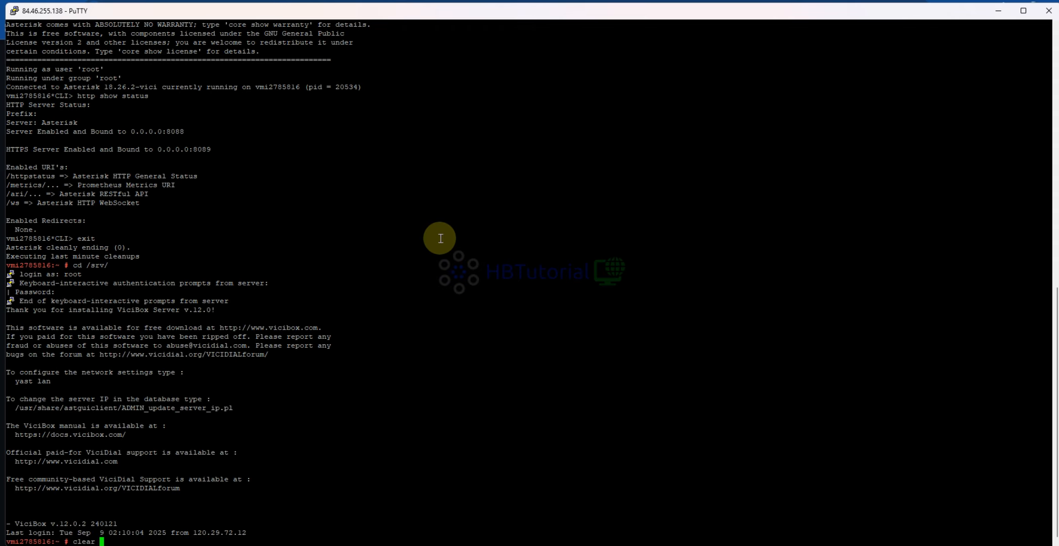
key(Return)
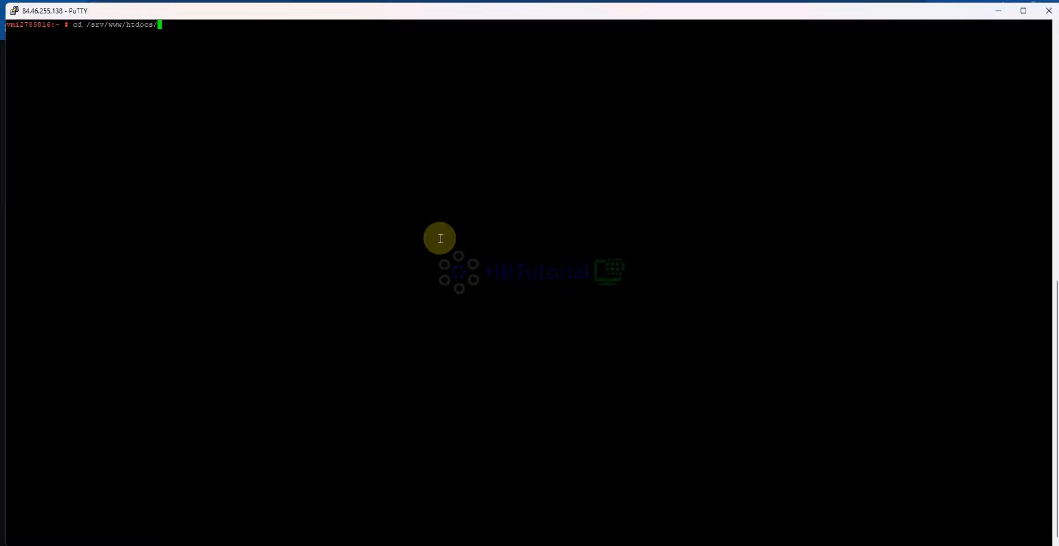
key(Return)
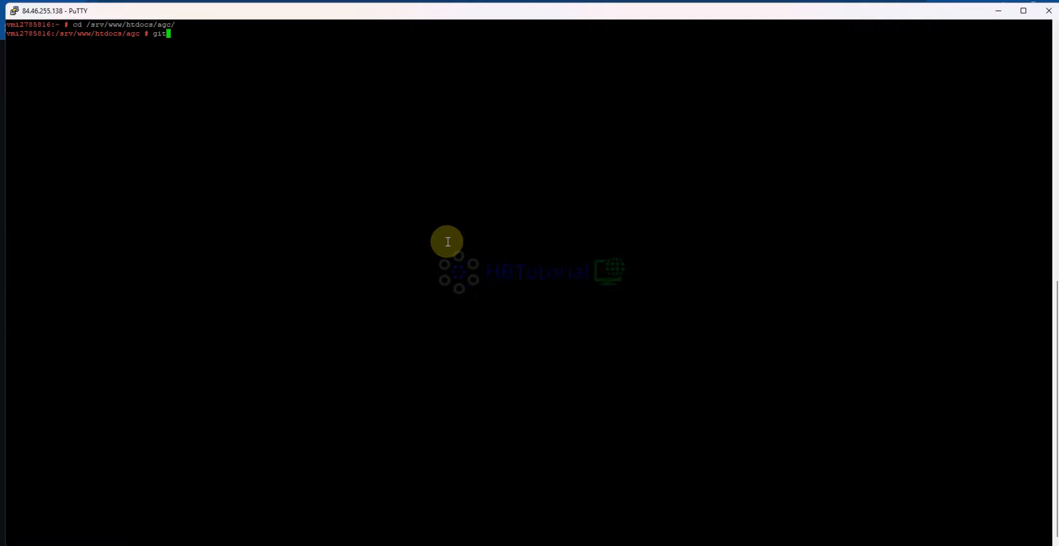
text(git clone)
right_click(448, 241)
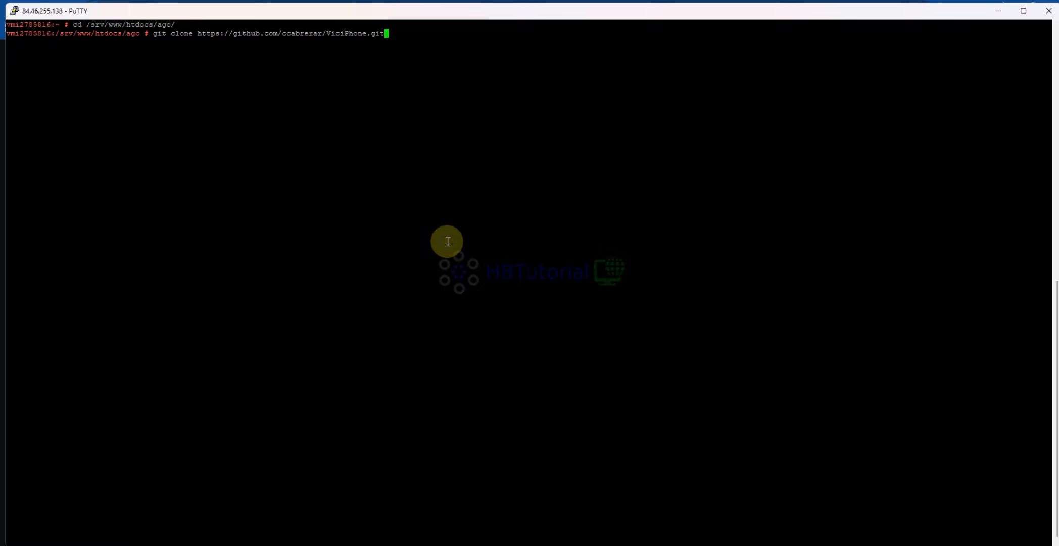
key(Return)
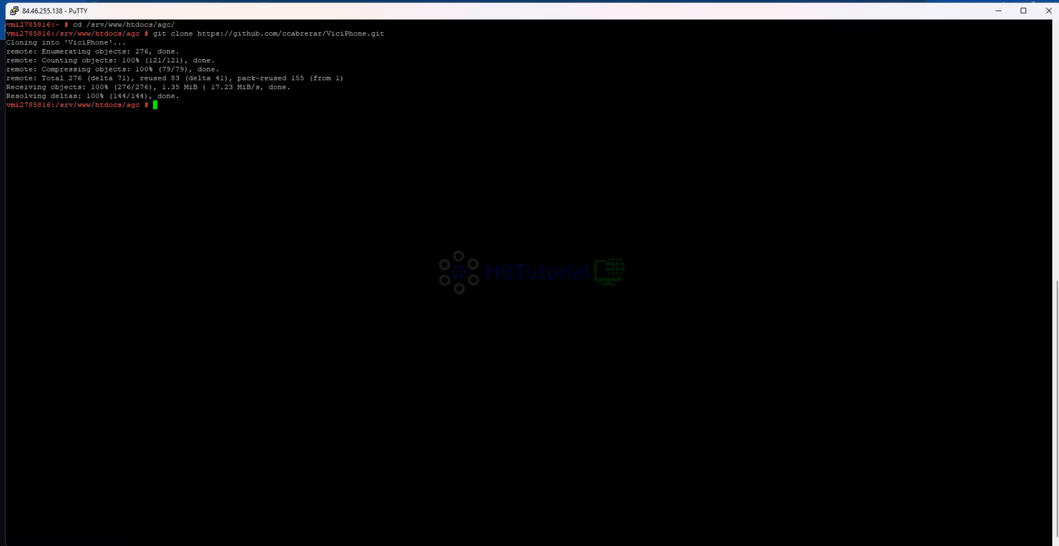
drag(126, 33, 138, 35)
key(alt+Tab)
drag(459, 8, 198, 7)
key(ctrl+v)
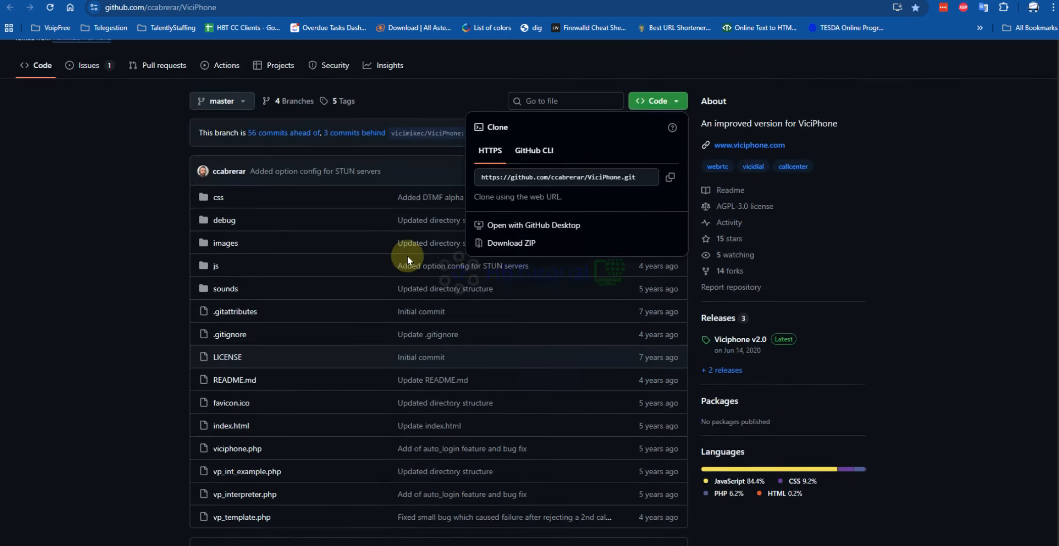
scroll(407, 256, up, 2)
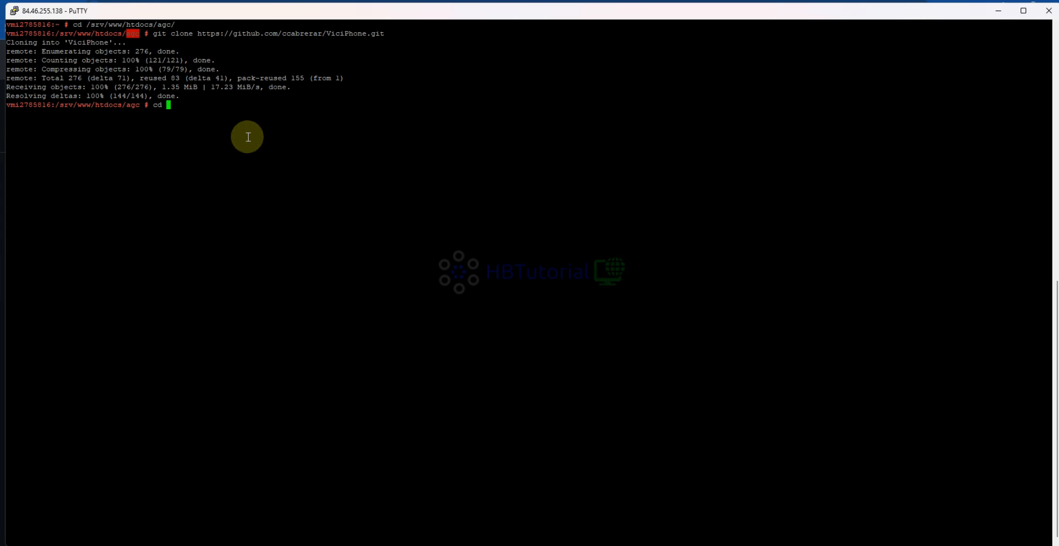
- Change to the cloned ViciPhone directory in the PuTTY terminal and list its files
key(Return)
text(ls)
key(Return)
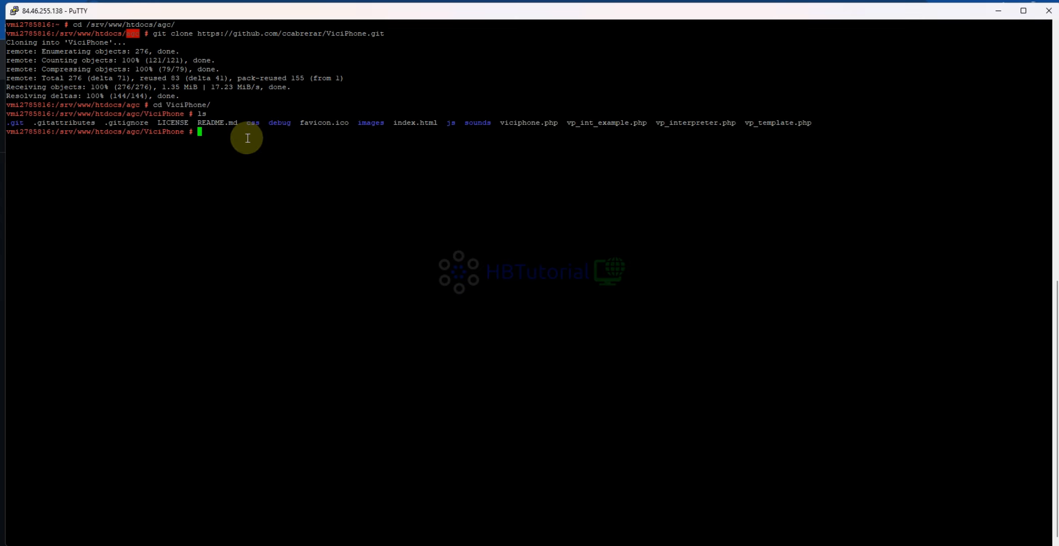
drag(207, 105, 167, 103)
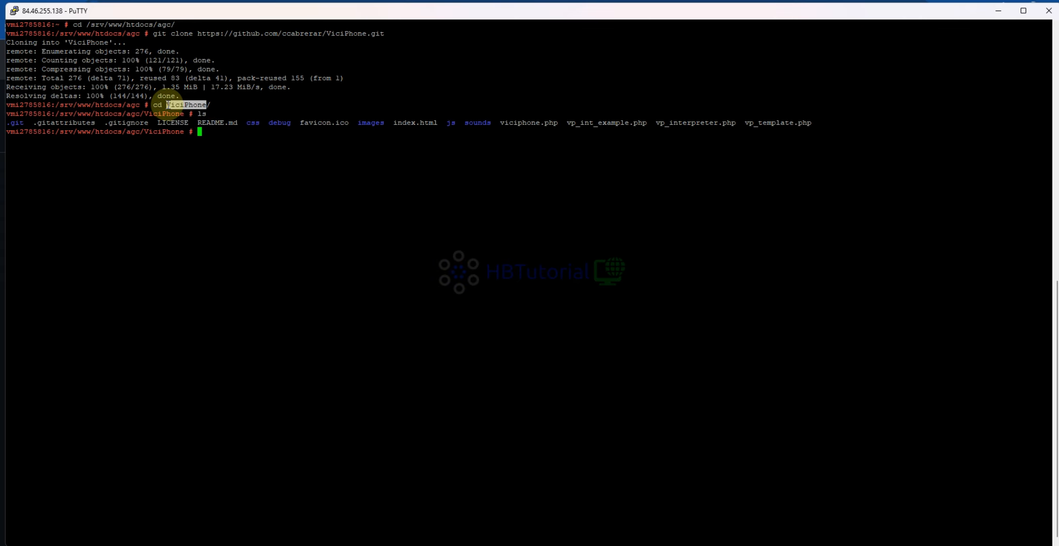
click(576, 1)
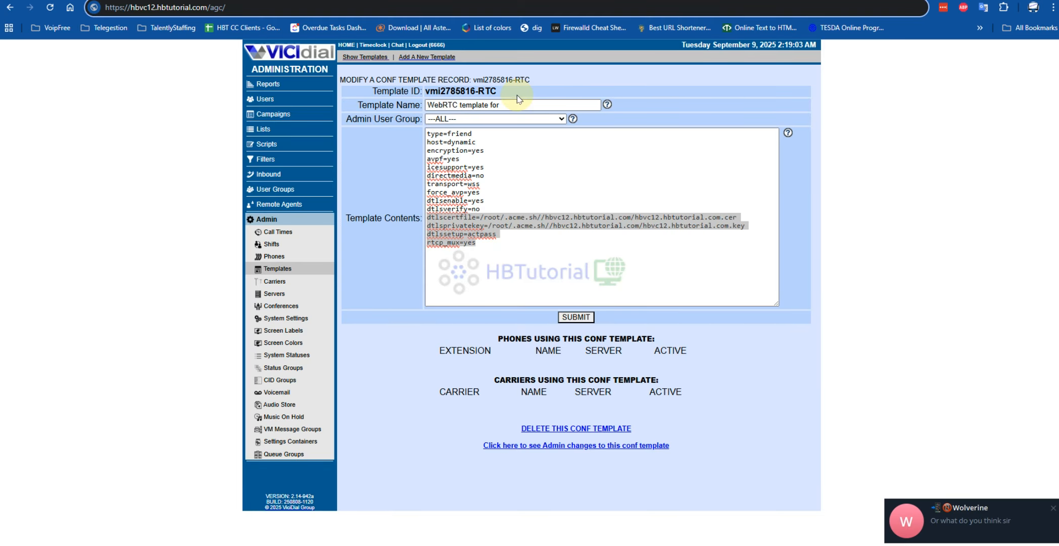
key(ctrl+v)
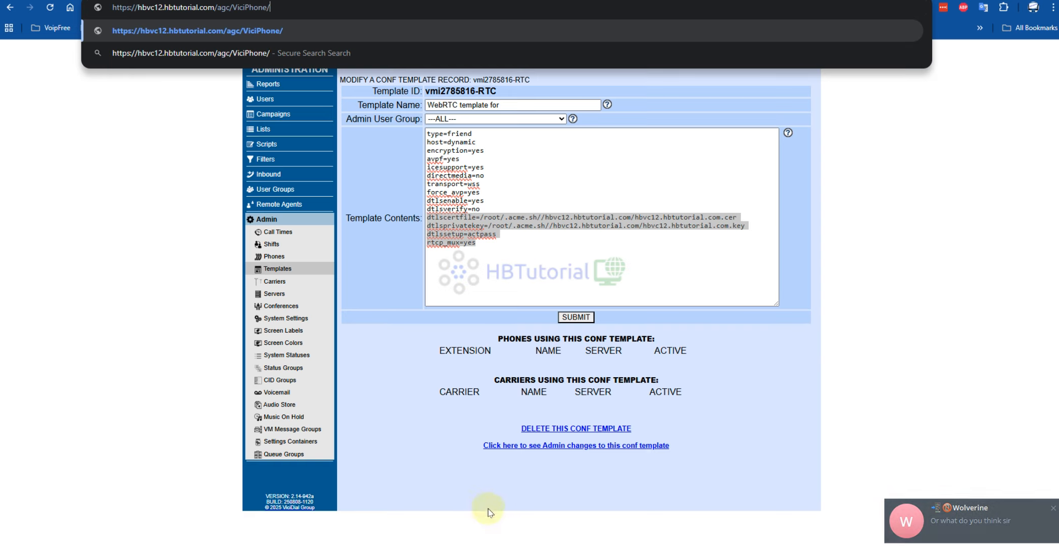
click(494, 545)
drag(558, 123, 504, 121)
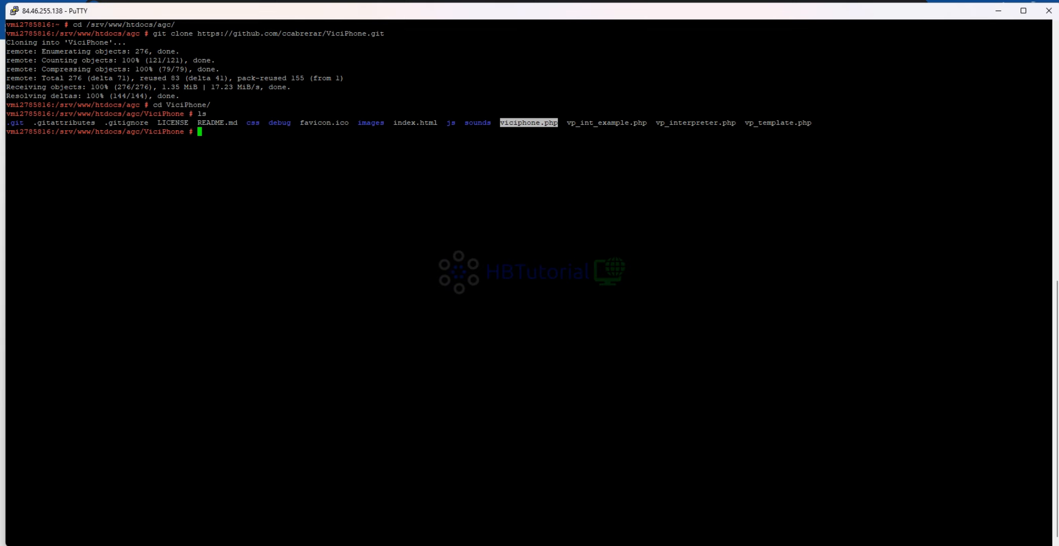
click(462, 545)
click(318, 8)
key(ctrl+v)
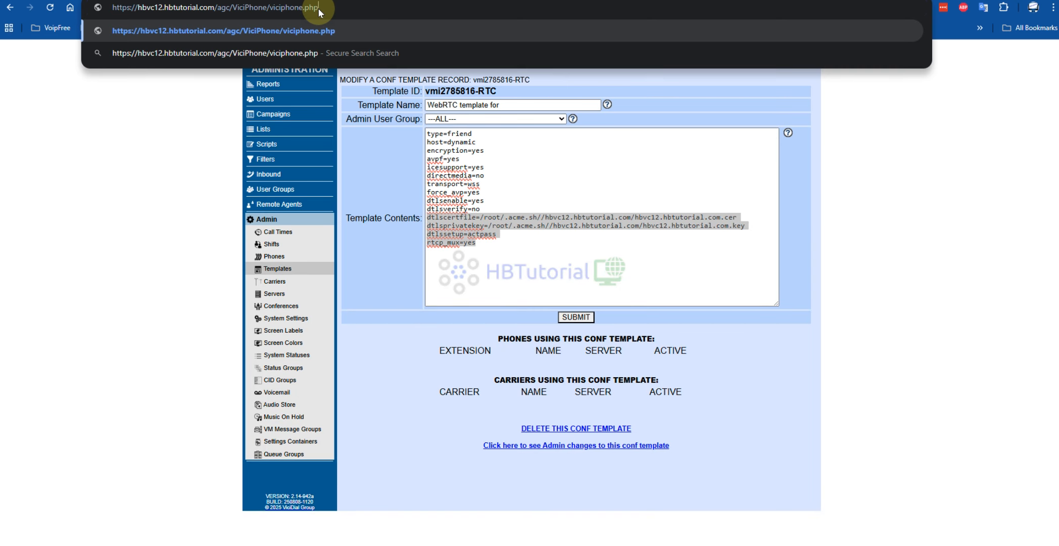
key(Return)
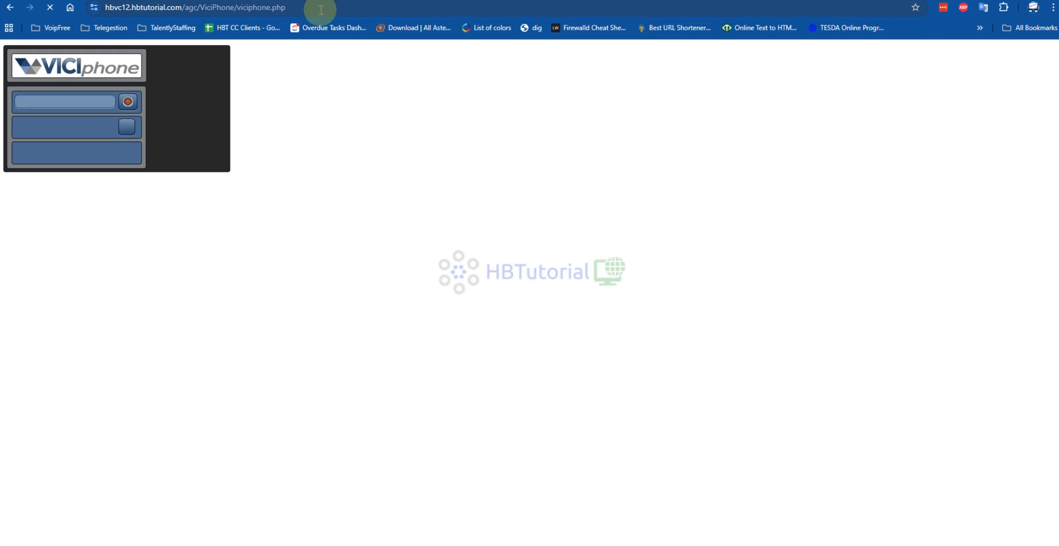
- Copy the full viciphone.php page address and set it as the Webphone URL in VICIdial's system settings
click(191, 7)
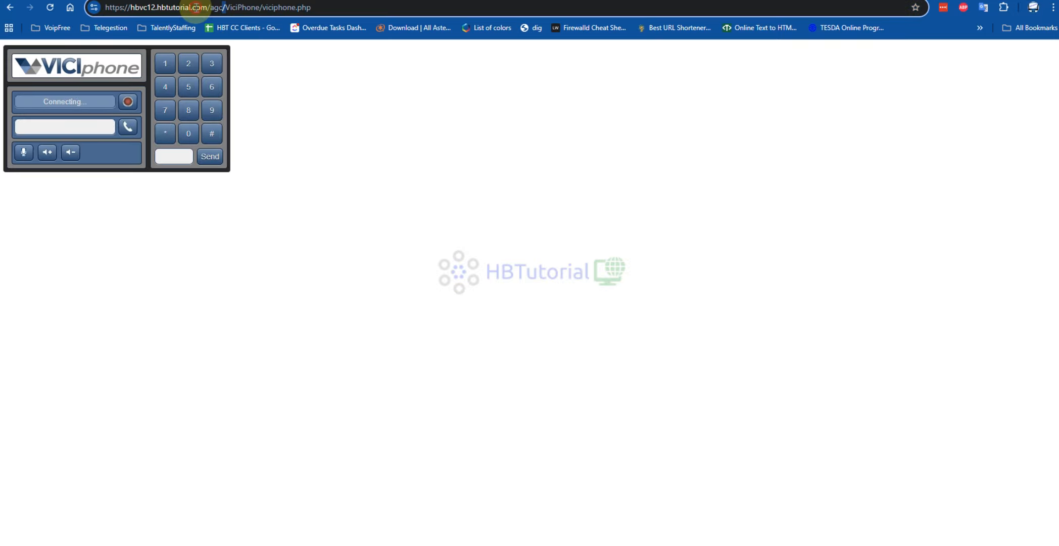
right_click(292, 10)
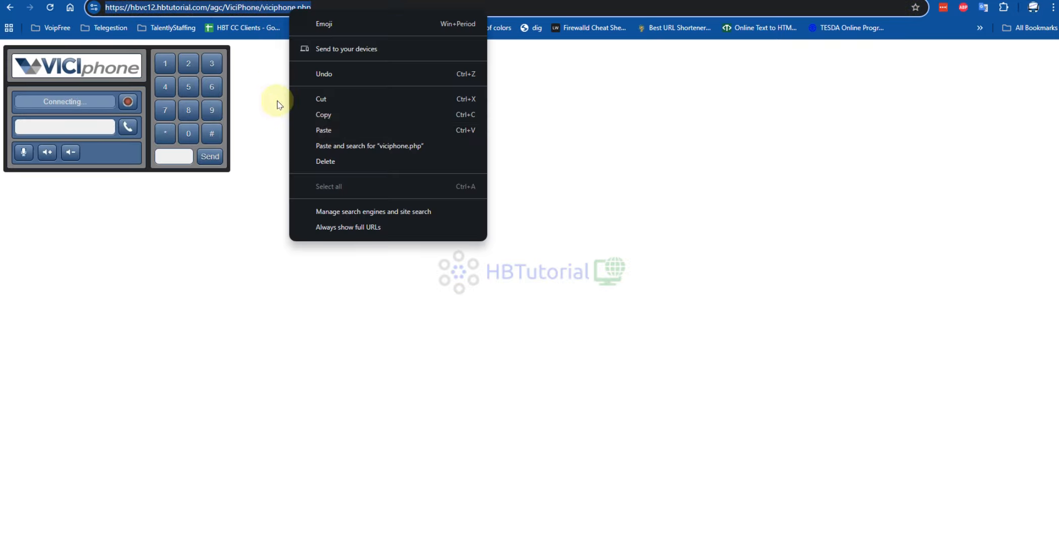
click(330, 115)
key(ctrl+shift+Tab)
drag(672, 194, 431, 198)
key(ctrl+v)
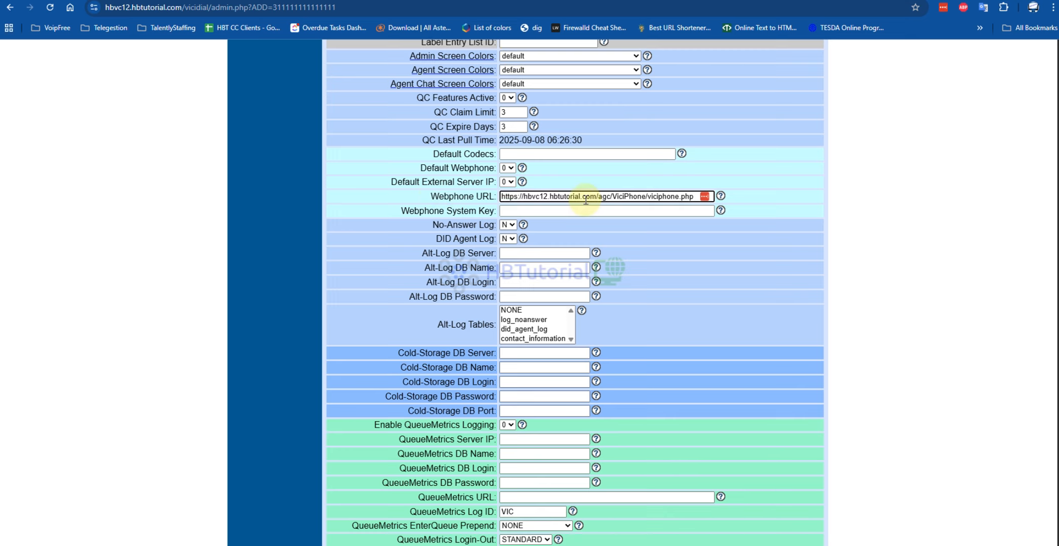
text(p)
- Enable the Default Webphone setting and submit the system settings
drag(391, 183, 462, 183)
click(508, 167)
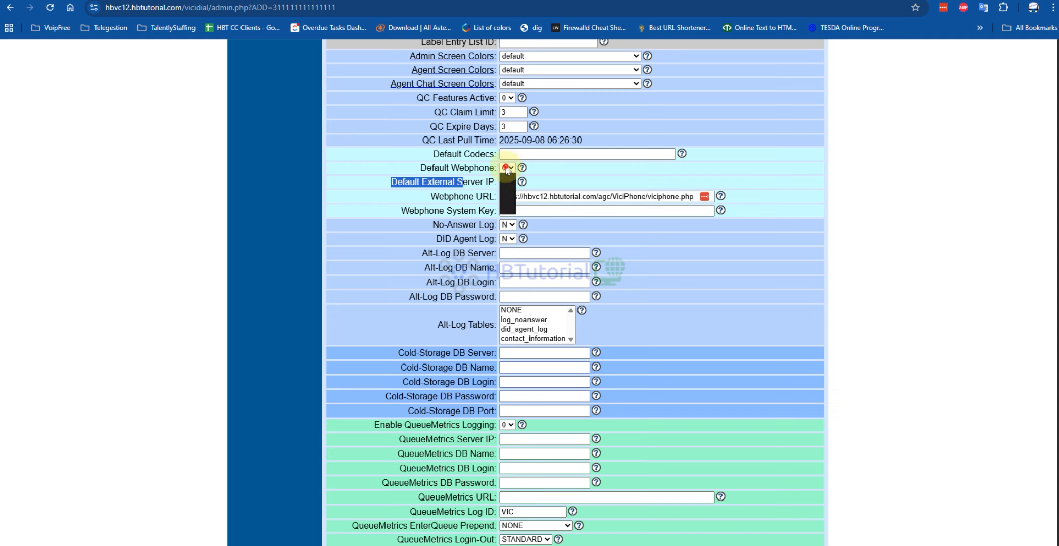
click(507, 186)
scroll(600, 316, down, 6)
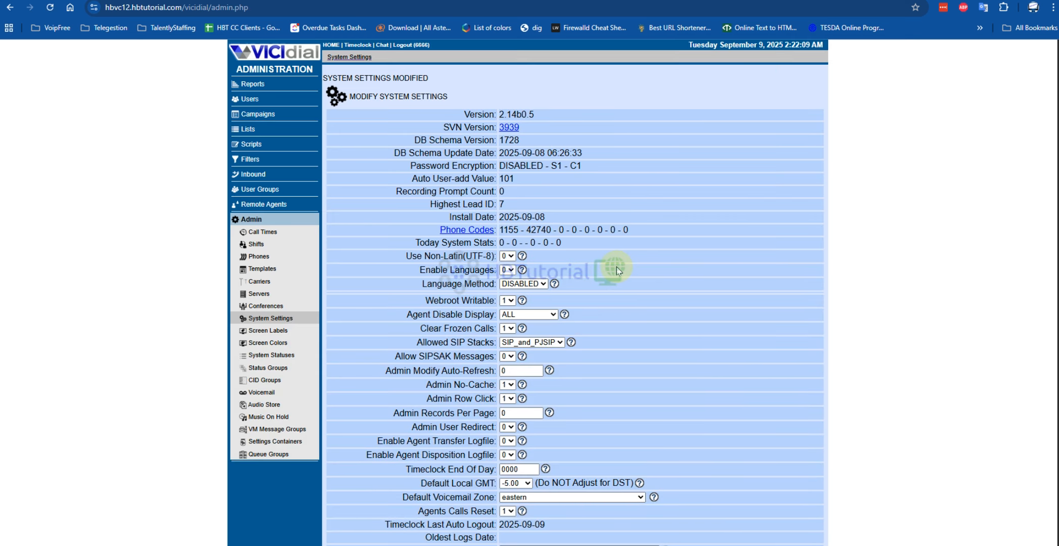
scroll(652, 284, down, 10)
scroll(692, 287, up, 9)
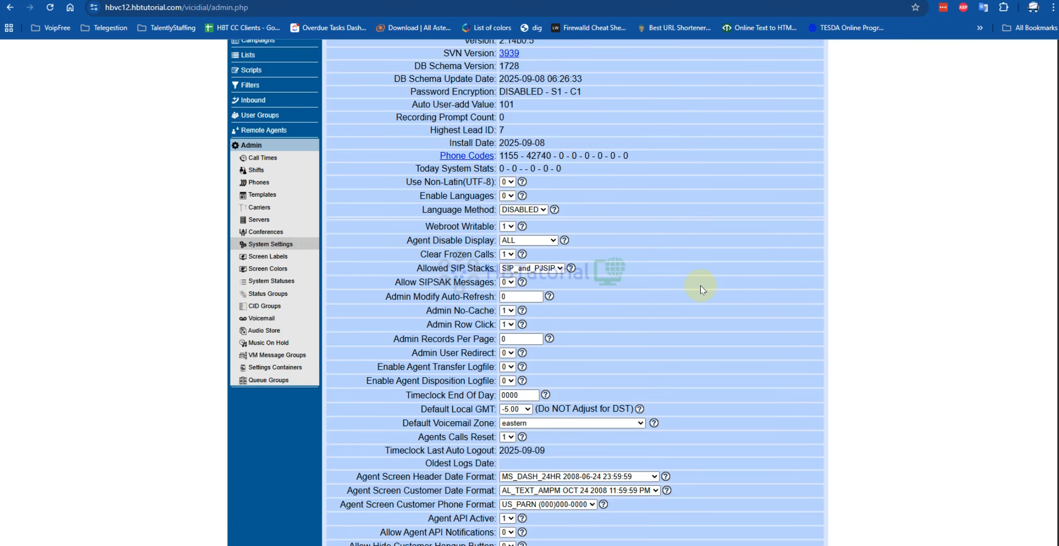
scroll(423, 266, up, 3)
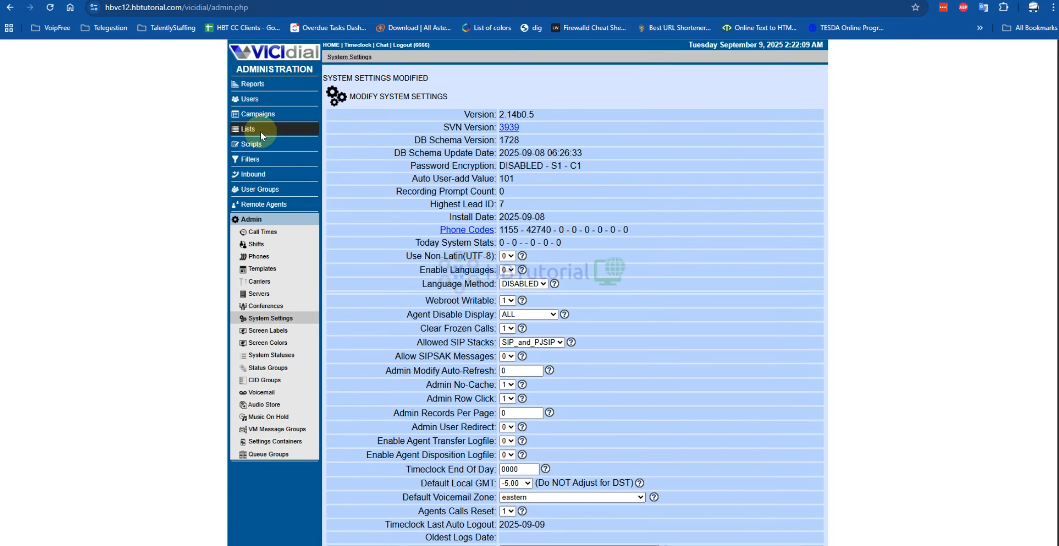
- Open the phone record gs102 from the phone listings and delete it, confirming the deletion
click(259, 257)
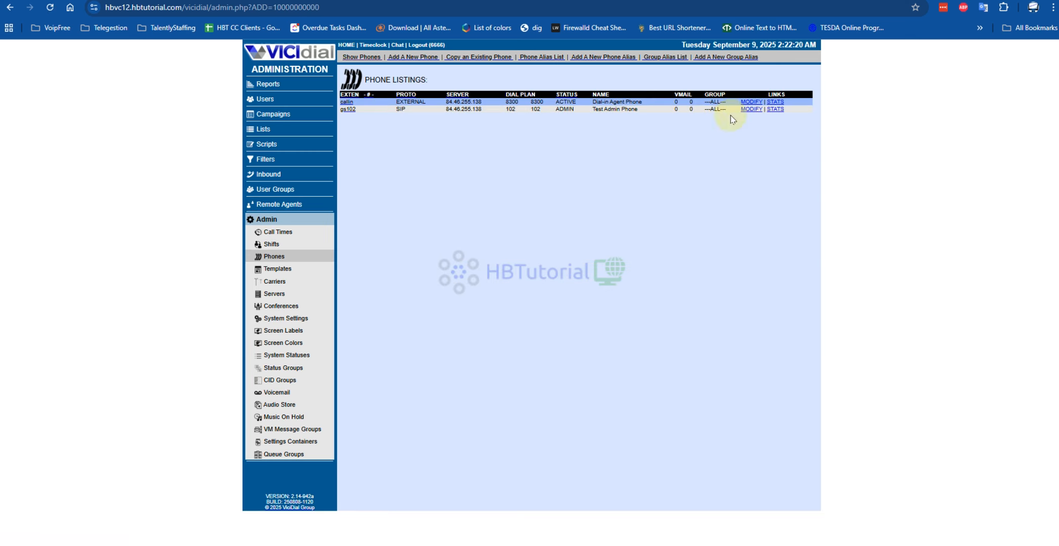
click(751, 108)
scroll(687, 286, down, 20)
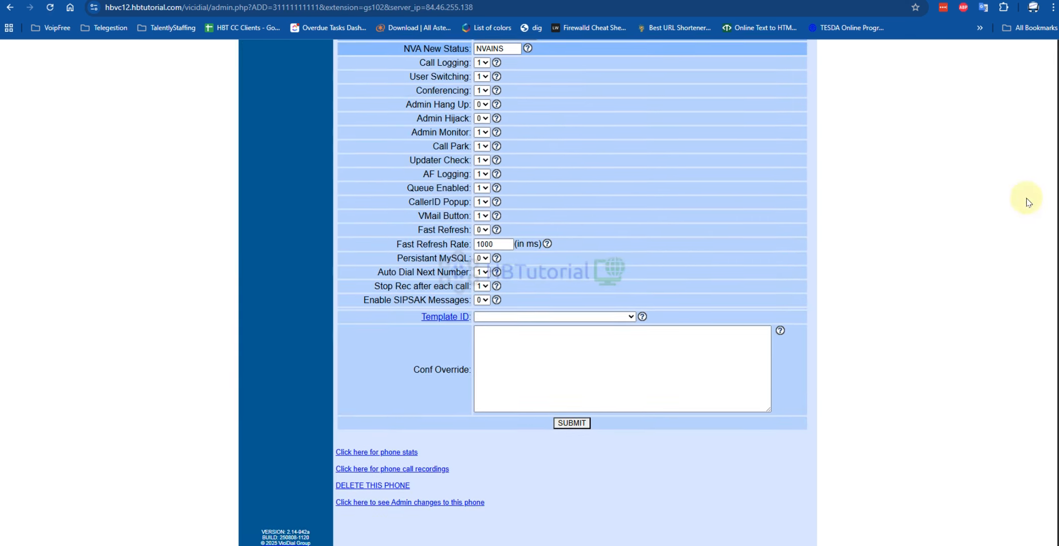
click(397, 486)
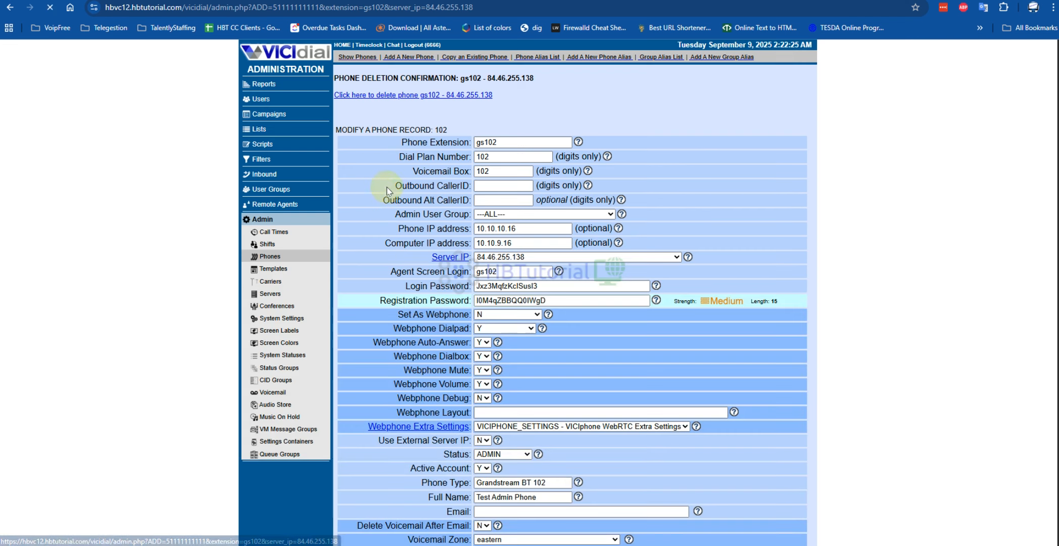
click(374, 96)
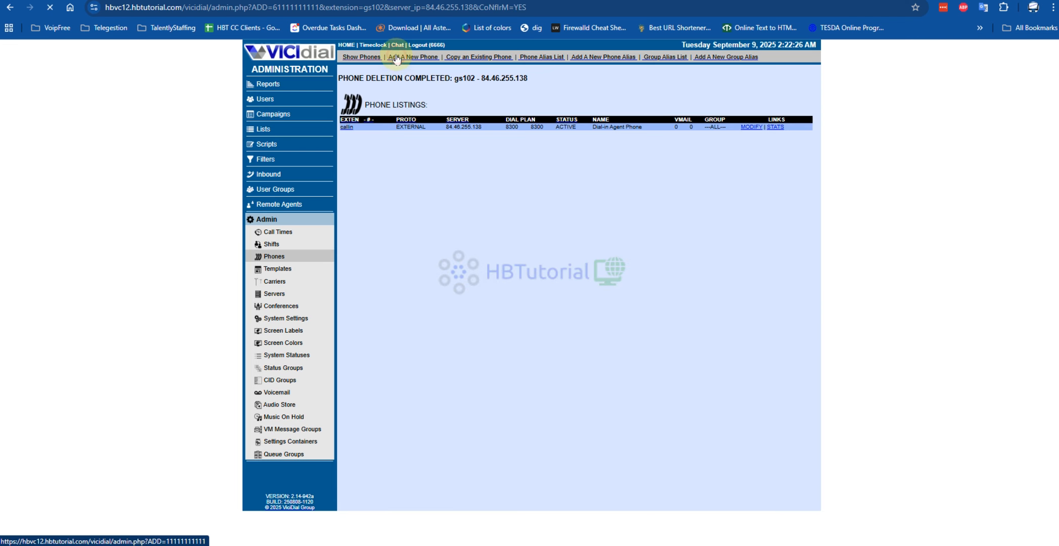
- Start a new phone with 98800 as its phone extension, dial plan number and outbound caller ID
click(393, 56)
click(491, 108)
click(508, 192)
double_click(485, 107)
click(470, 124)
key(ctrl+v)
click(470, 152)
key(ctrl+v)
- Set the new phone's agent screen login and full name to 98800, enter its login password, and submit the form
click(462, 194)
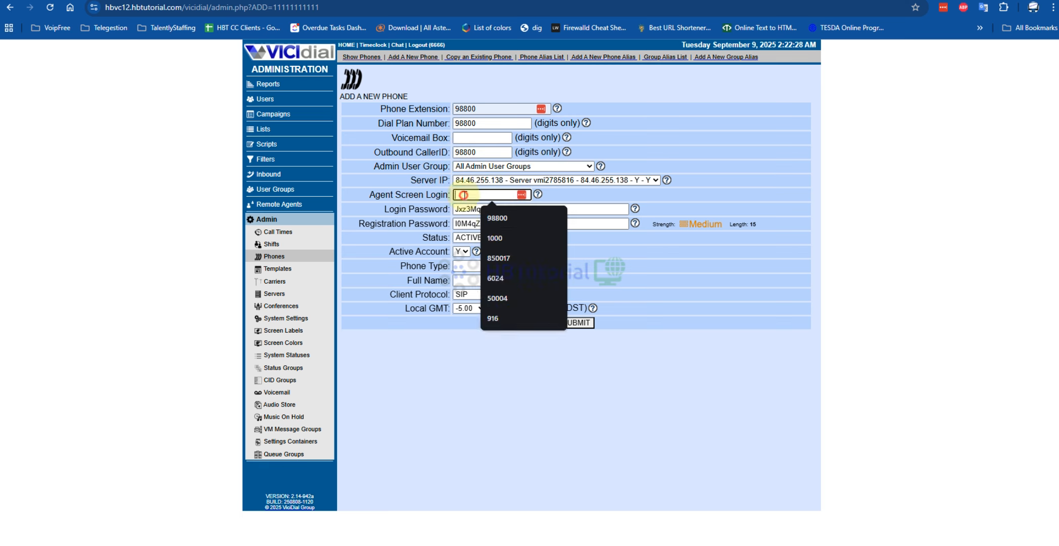
key(ctrl+v)
double_click(468, 209)
key(ctrl+v)
click(471, 281)
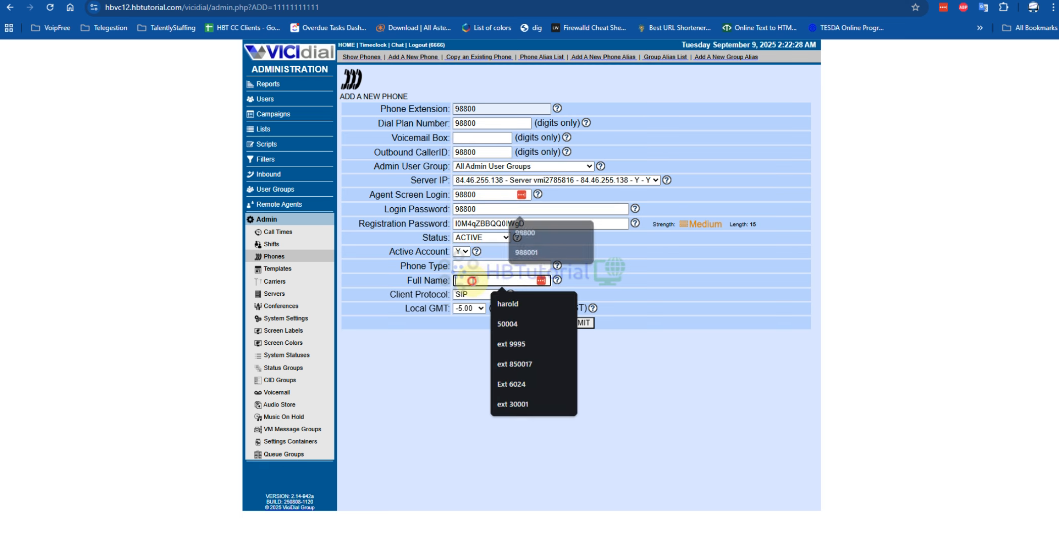
key(ctrl+v)
click(641, 332)
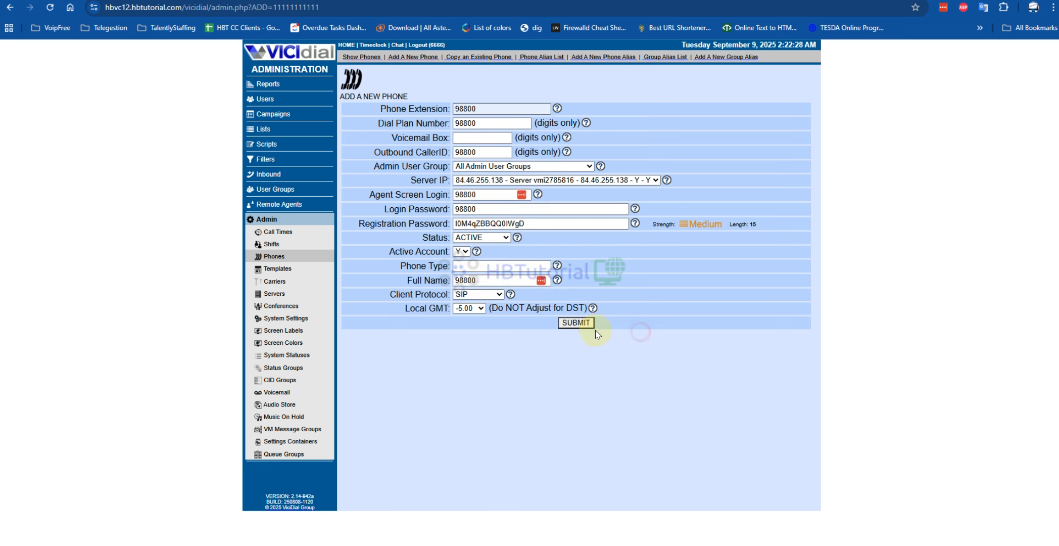
click(592, 324)
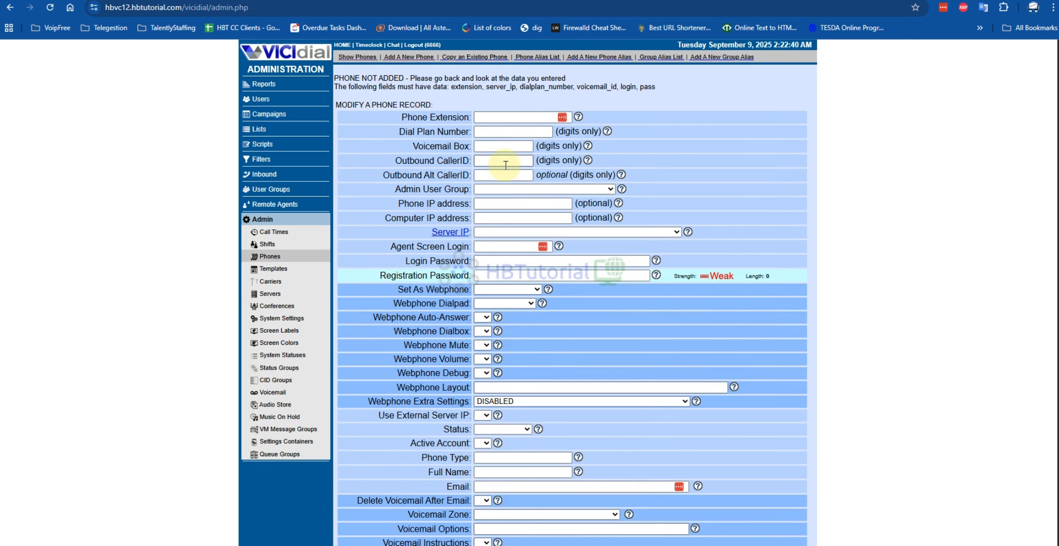
- Return to the new phone form, set the voicemail box to 98800, clear the outbound caller ID, and resubmit
click(10, 7)
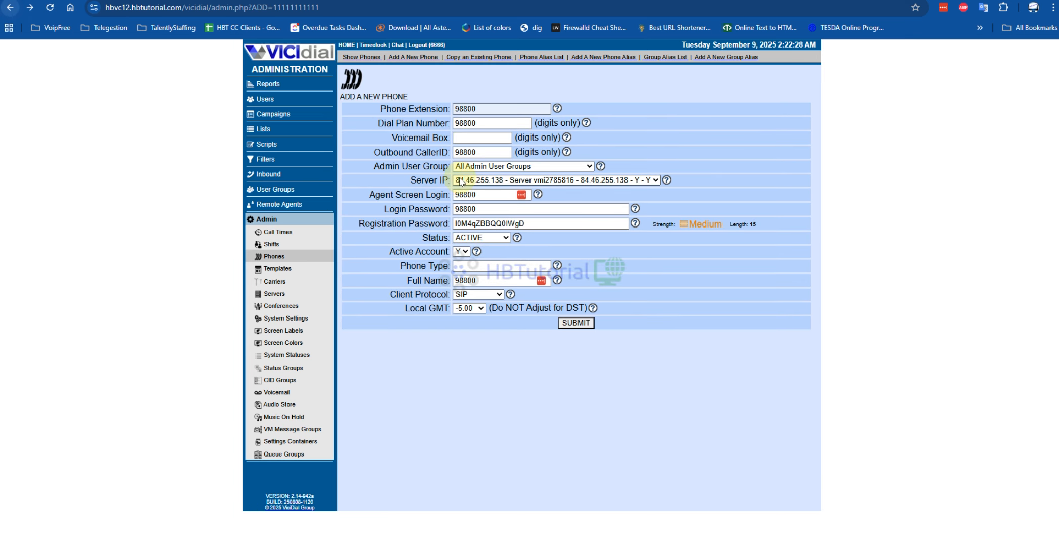
click(467, 139)
key(ctrl+v)
double_click(461, 152)
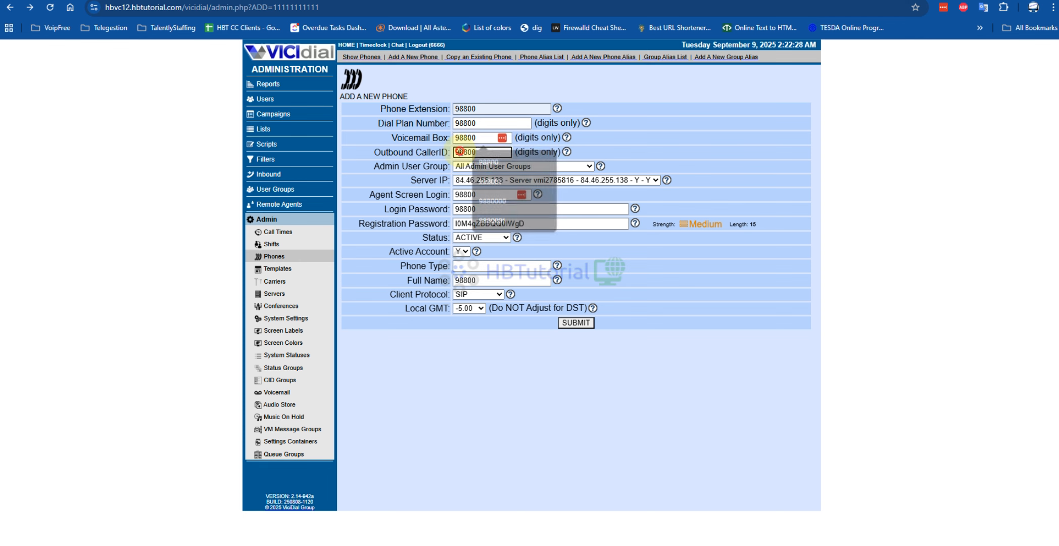
click(566, 323)
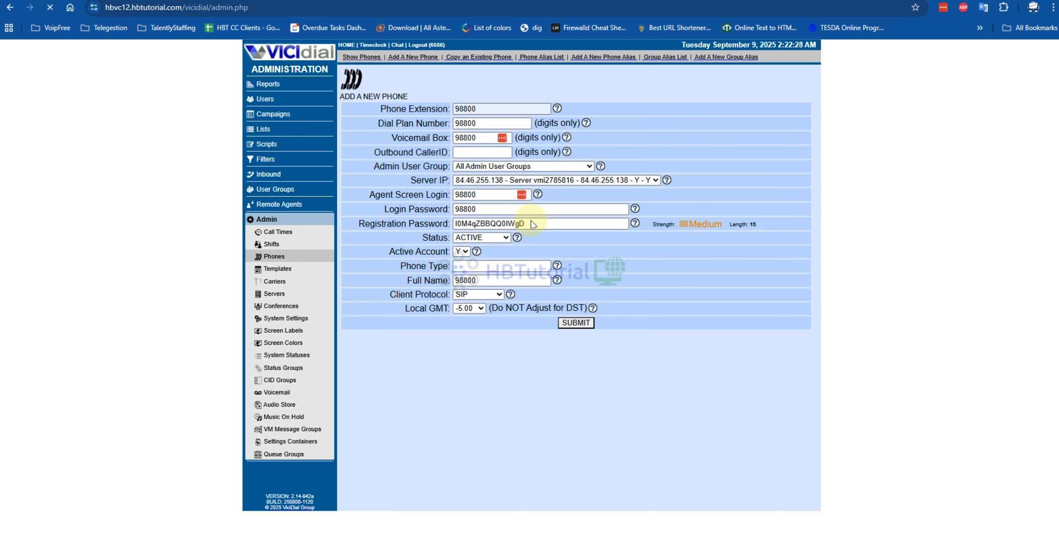
- Set the Set As Webphone option to Y for phone 98800
drag(399, 281, 462, 282)
click(508, 281)
click(493, 294)
- Assign the vmi2785816-RTC template to phone 98800, submit the record, and check the saved template selection
scroll(494, 296, down, 5)
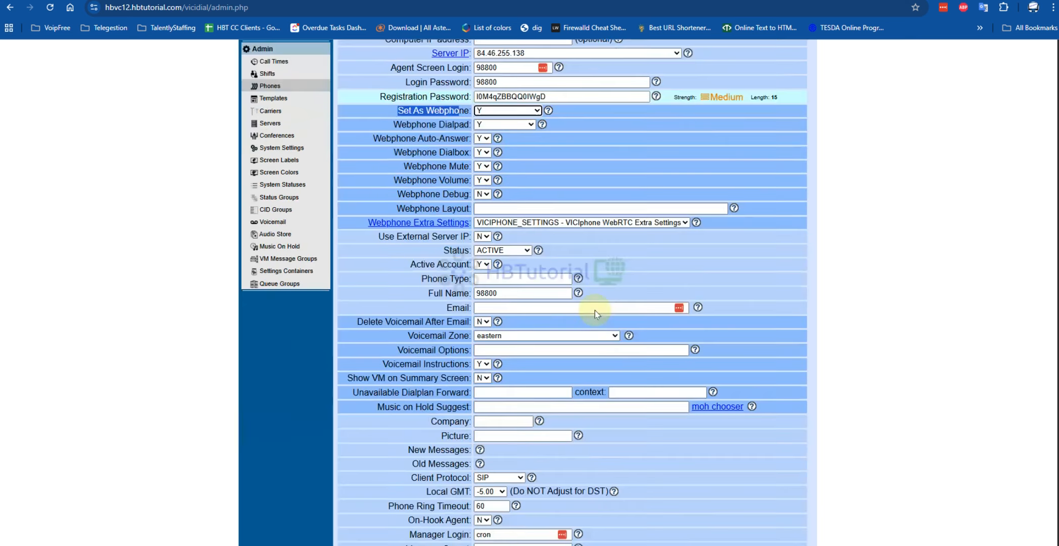
scroll(419, 197, down, 4)
scroll(444, 281, down, 9)
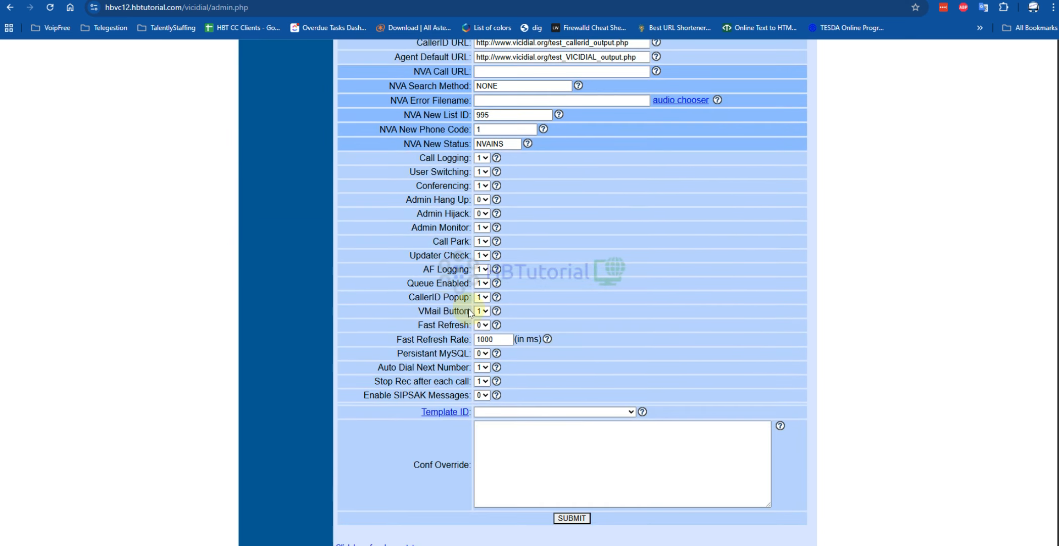
click(521, 416)
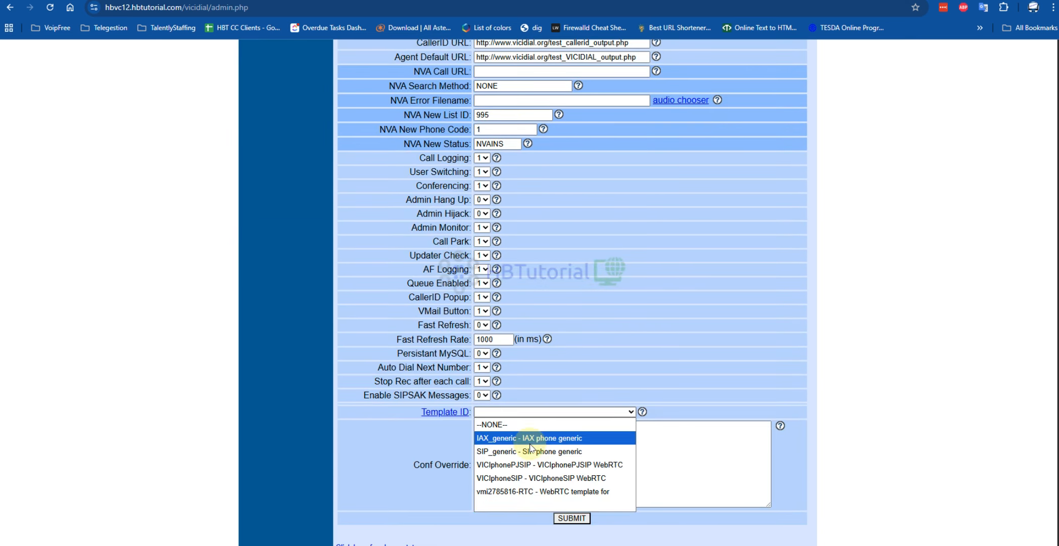
click(534, 490)
click(572, 518)
scroll(586, 349, down, 12)
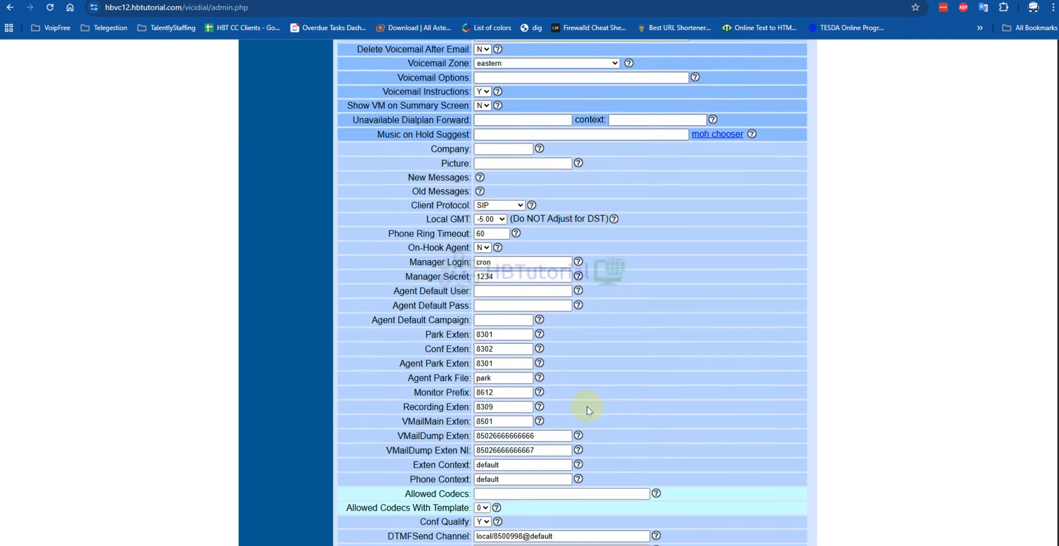
click(529, 317)
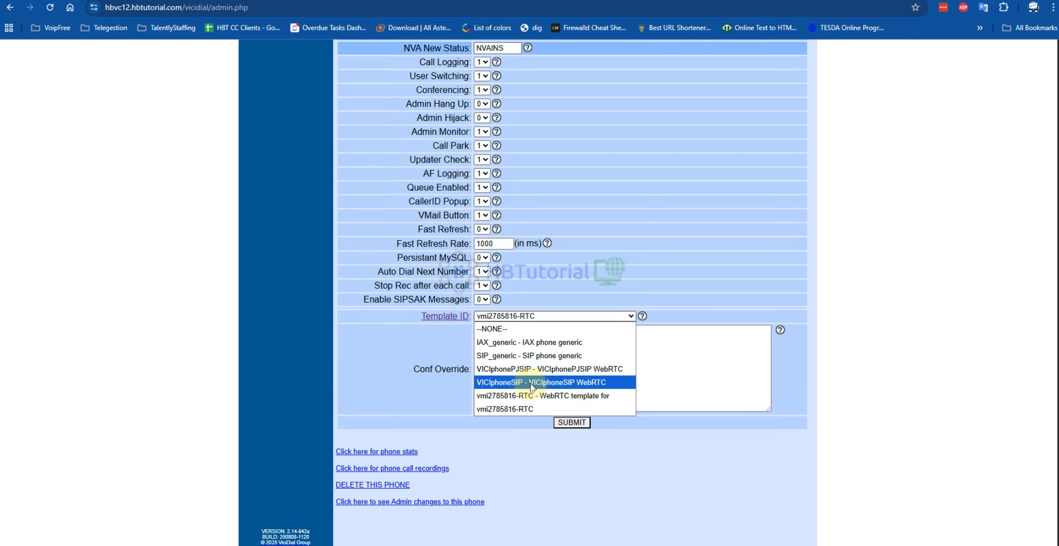
click(677, 443)
scroll(509, 232, up, 10)
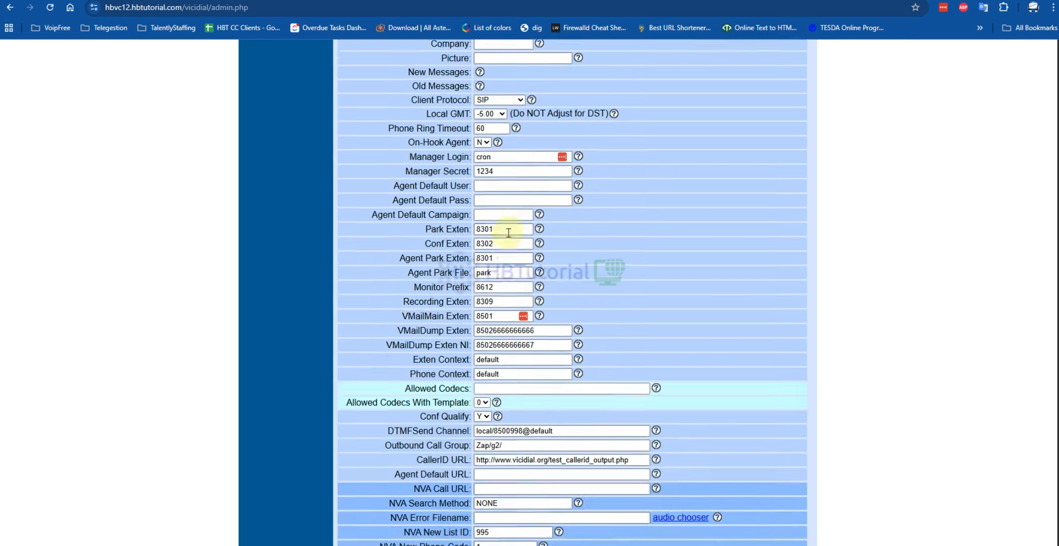
scroll(508, 233, up, 10)
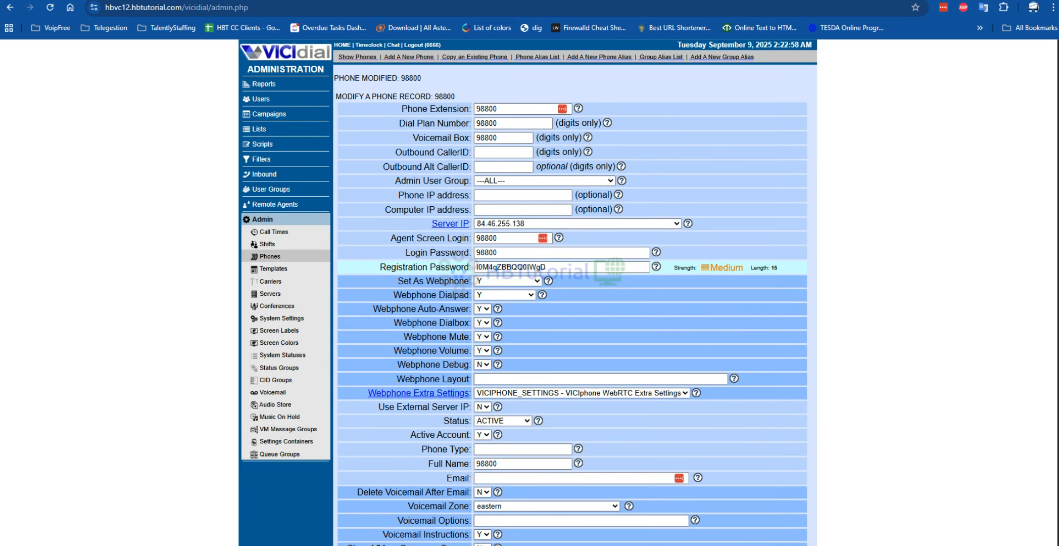
- Switch to the PuTTY terminal and connect to the running Asterisk console with asterisk -r at high verbosity
key(alt+Tab)
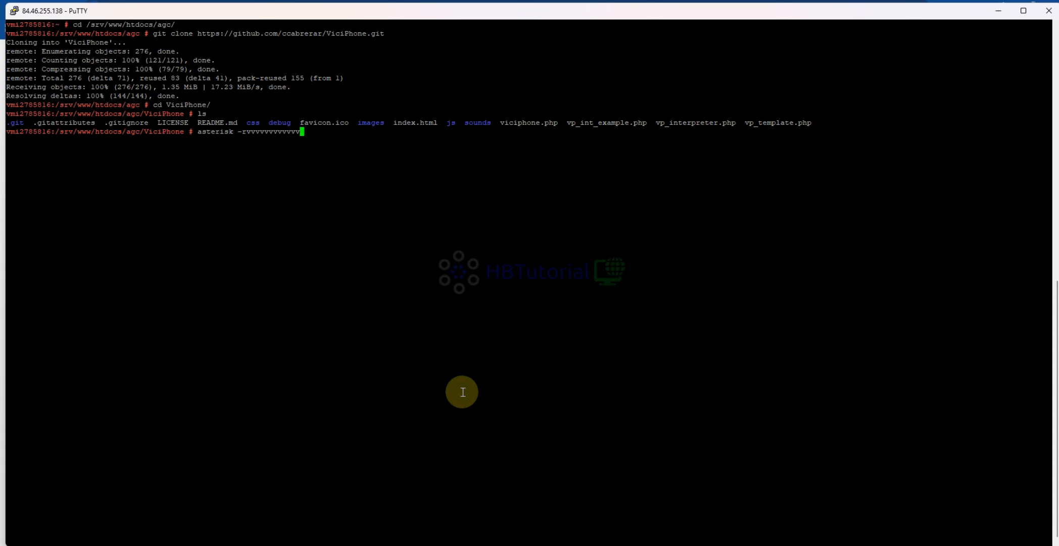
text(vvv)
key(Return)
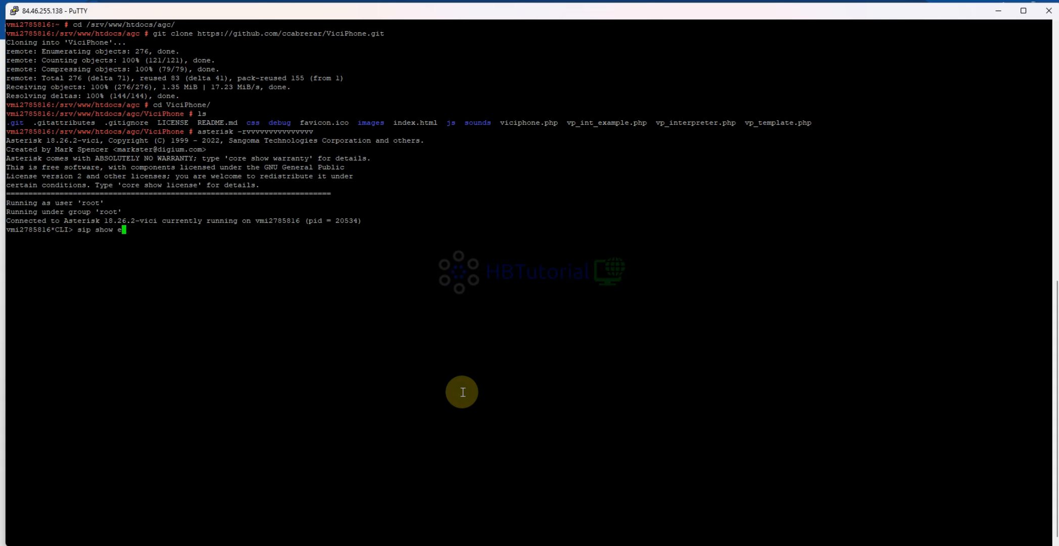
- List the SIP peers in the Asterisk console with sip show peers, and return to the browser's phone record
text(sip show ep)
key(BackSpace)
key(BackSpace)
text(pe)
key(Tab)
text(s)
key(Return)
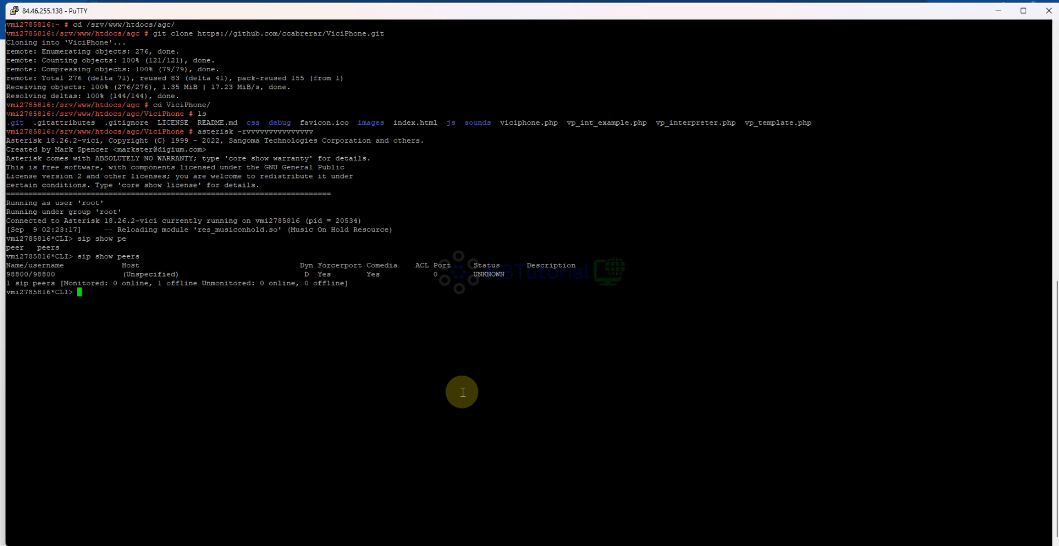
click(447, 545)
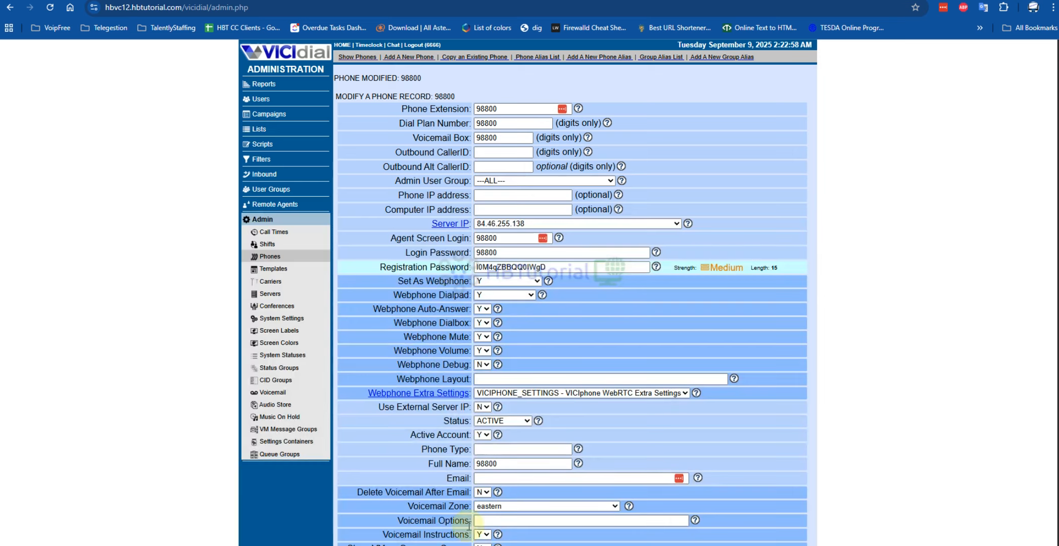
- Start a new campaign with Campaign ID Main and Campaign Name Main Campaign
click(266, 113)
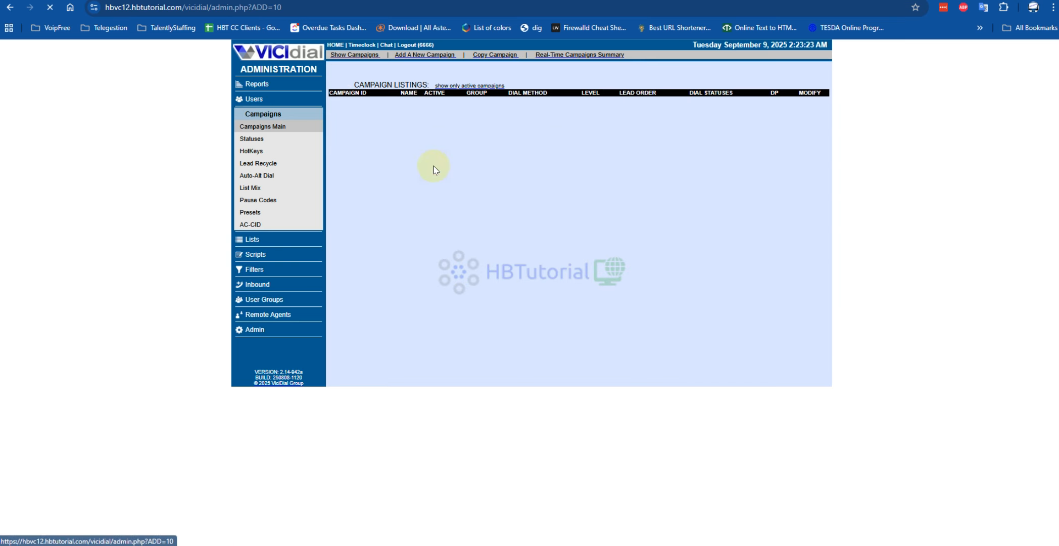
click(421, 60)
click(469, 105)
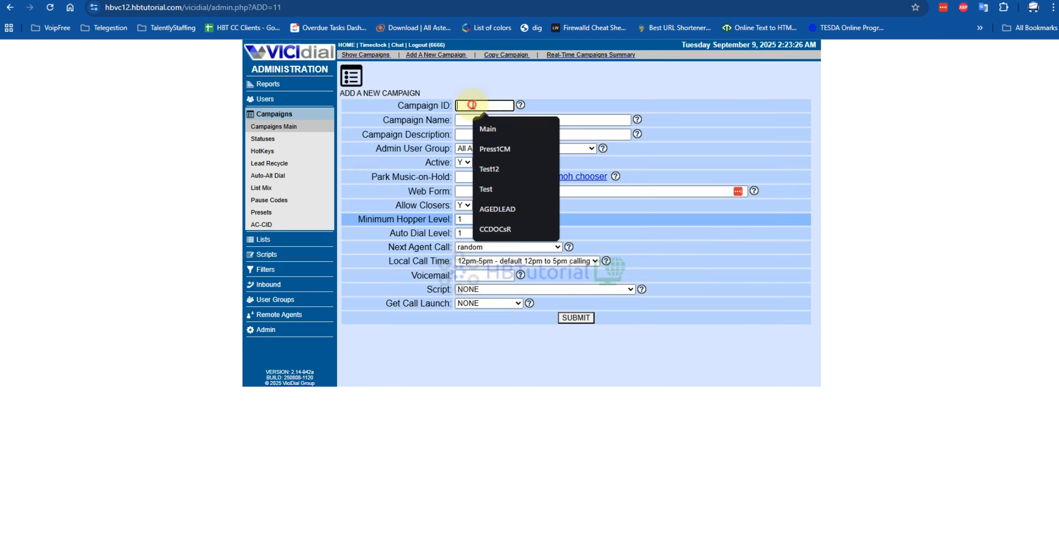
click(494, 130)
click(472, 120)
click(520, 140)
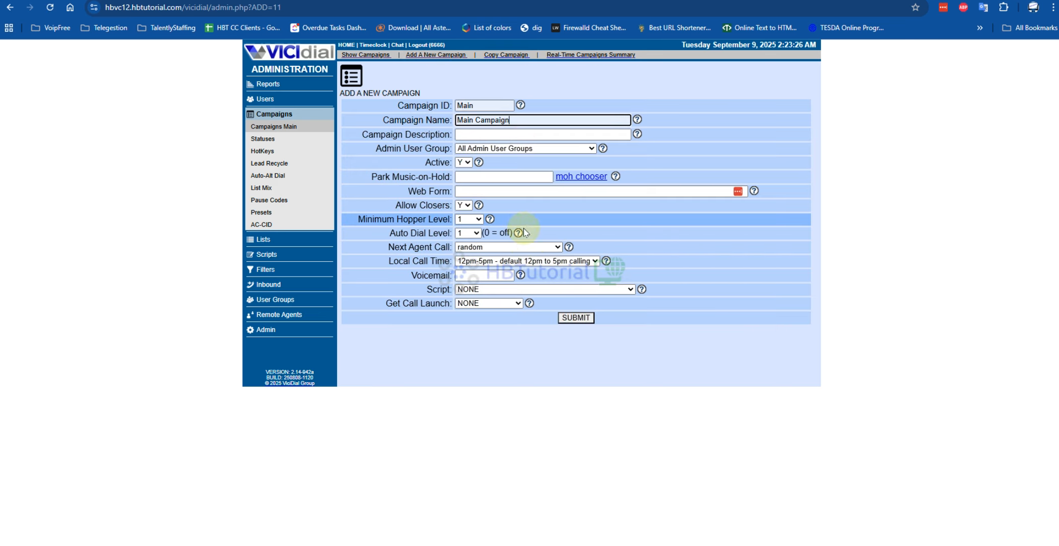
- Set the new campaign's Local Call Time to 24hours - default 24 hours calling and submit it
click(507, 262)
click(505, 300)
click(577, 318)
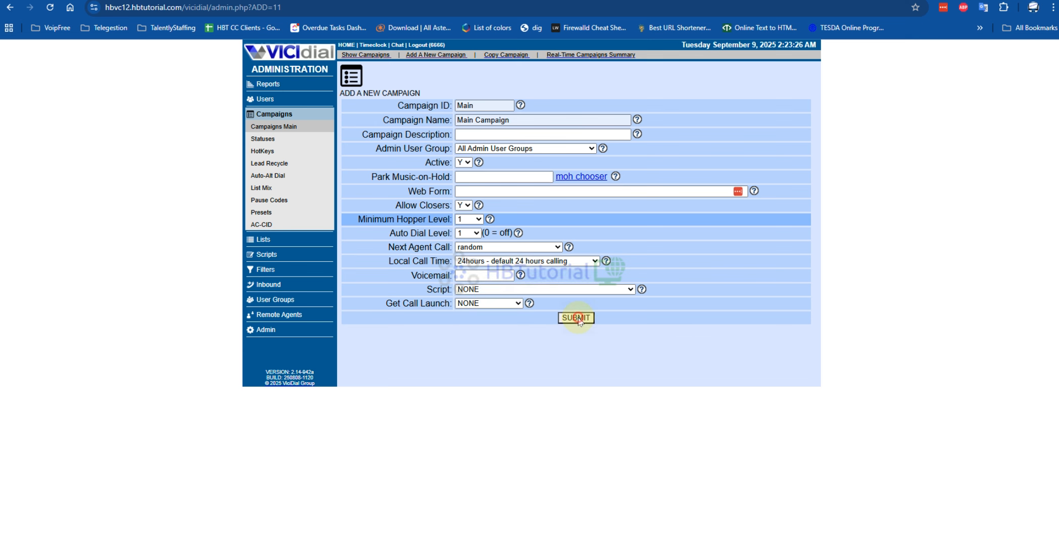
- Search the Main campaign settings for hopper, change No Hopper Dialing, set Automatic Hopper Level to N, and submit the changes
scroll(565, 373, down, 7)
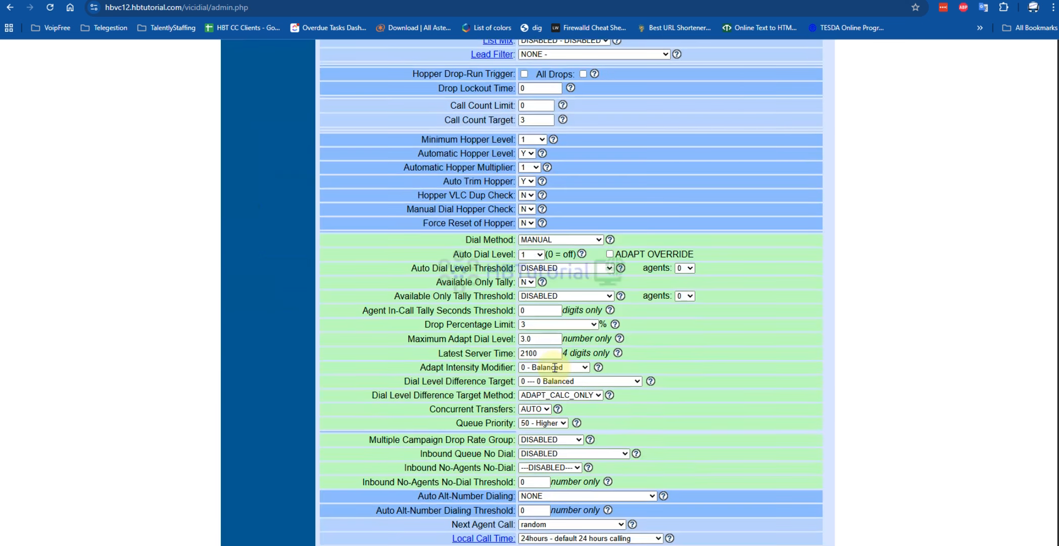
key(ctrl+f)
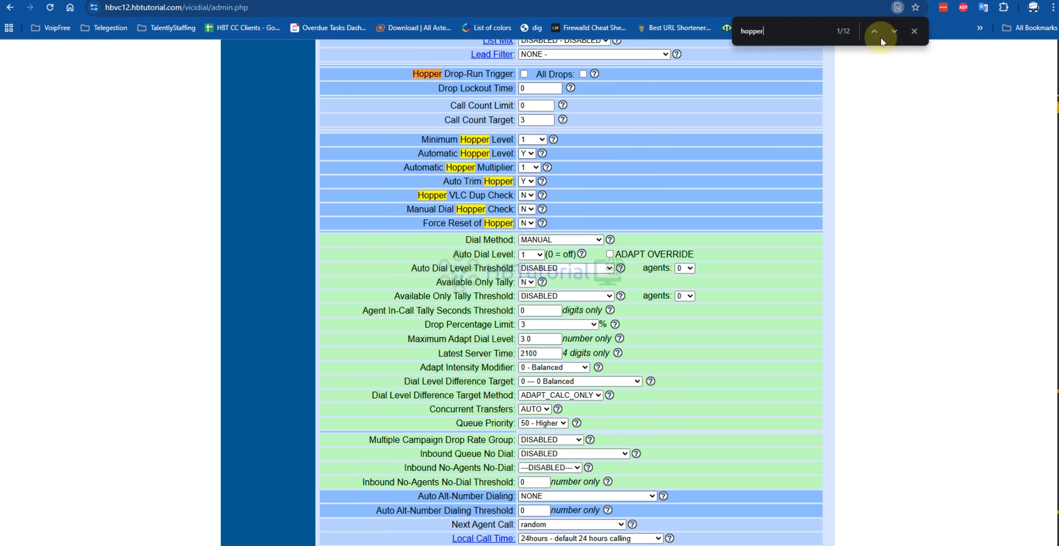
click(895, 31)
click(895, 31)
click(894, 31)
click(894, 31)
click(895, 32)
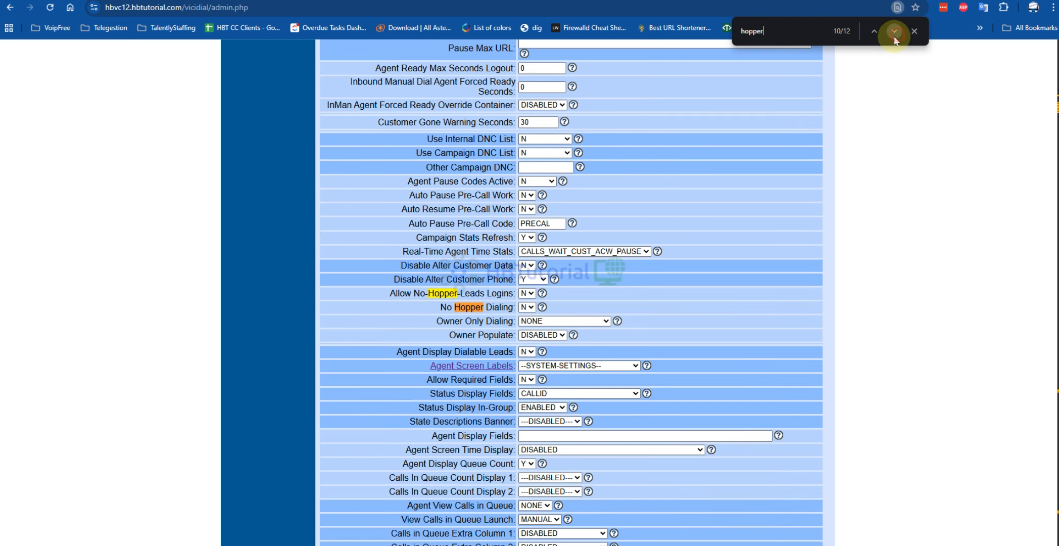
click(524, 306)
click(543, 138)
click(542, 136)
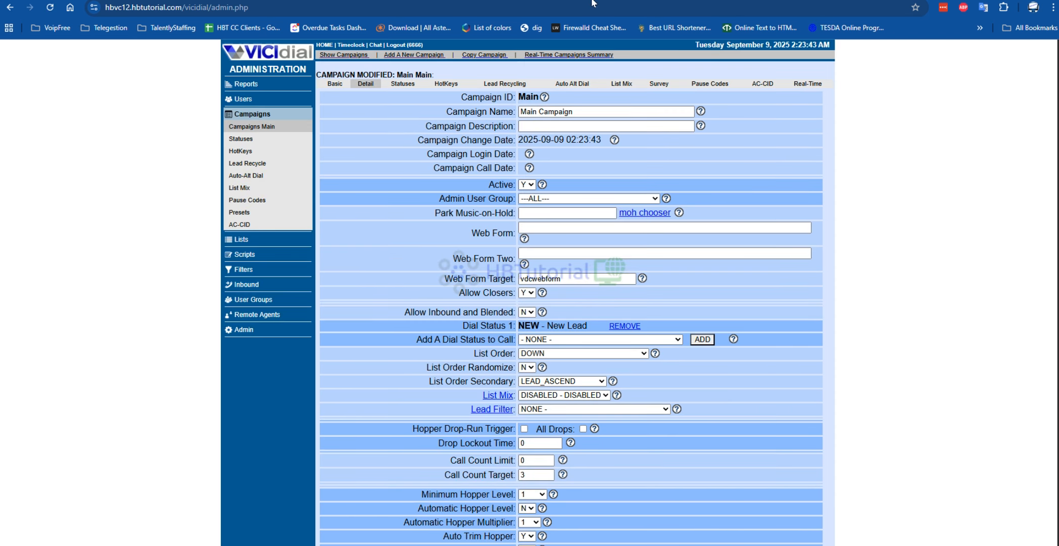
- Open the Admin and Users sections in separate browser tabs and copy the extension from phone 98800's record
right_click(241, 331)
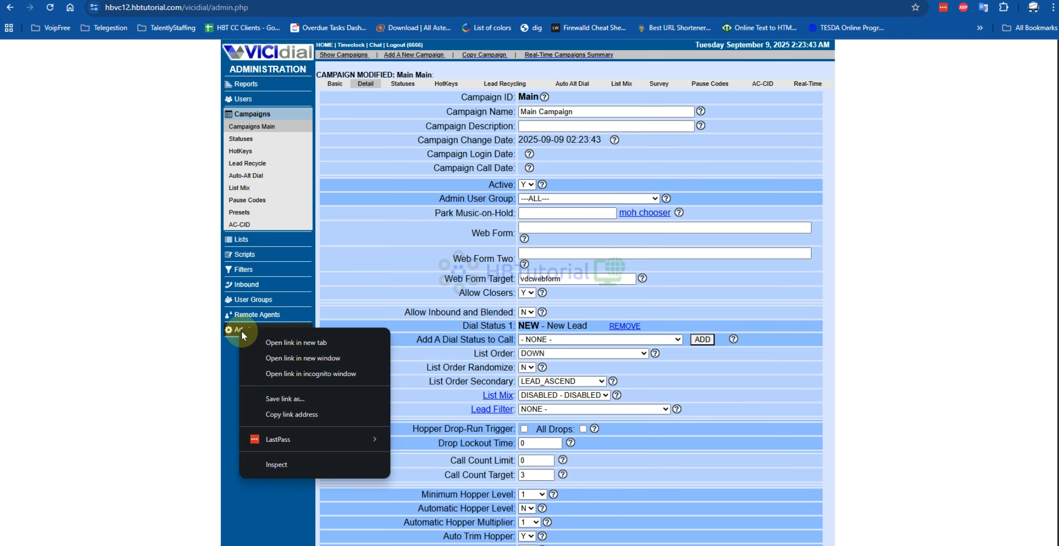
click(273, 337)
click(246, 101)
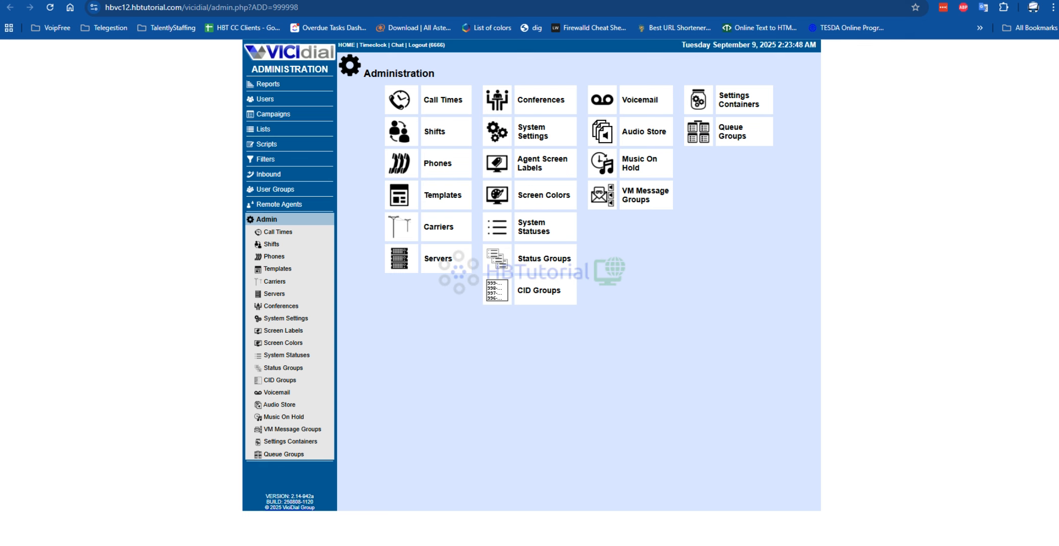
click(440, 164)
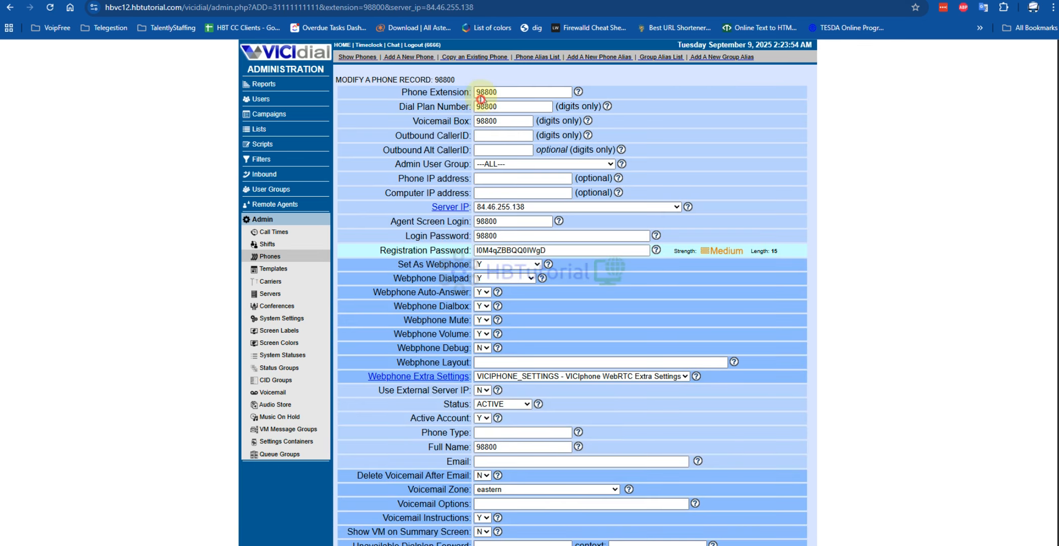
click(479, 92)
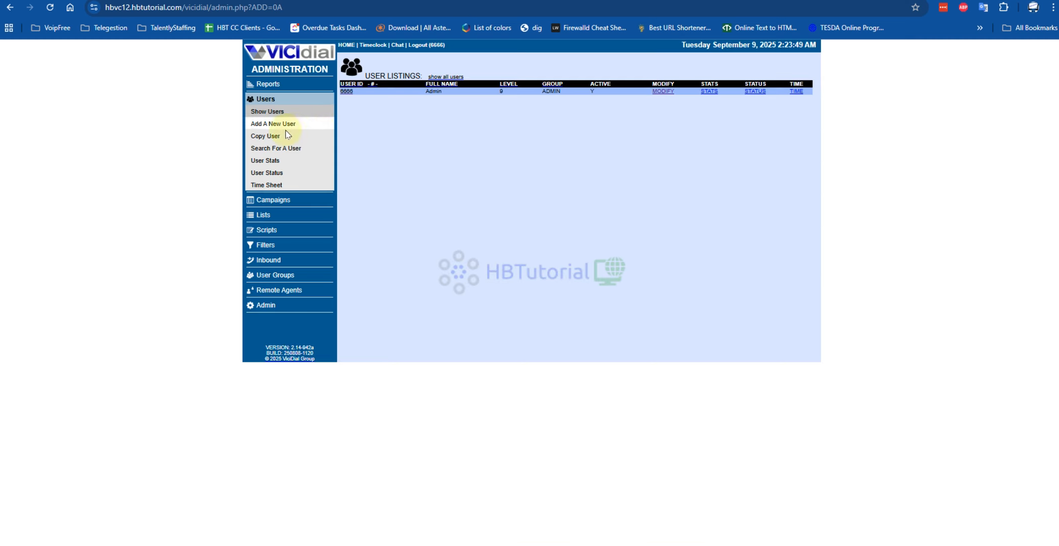
- Start a new user with User Number and Full Name 98800, fill in the user password, and choose the ADMIN user group
click(280, 126)
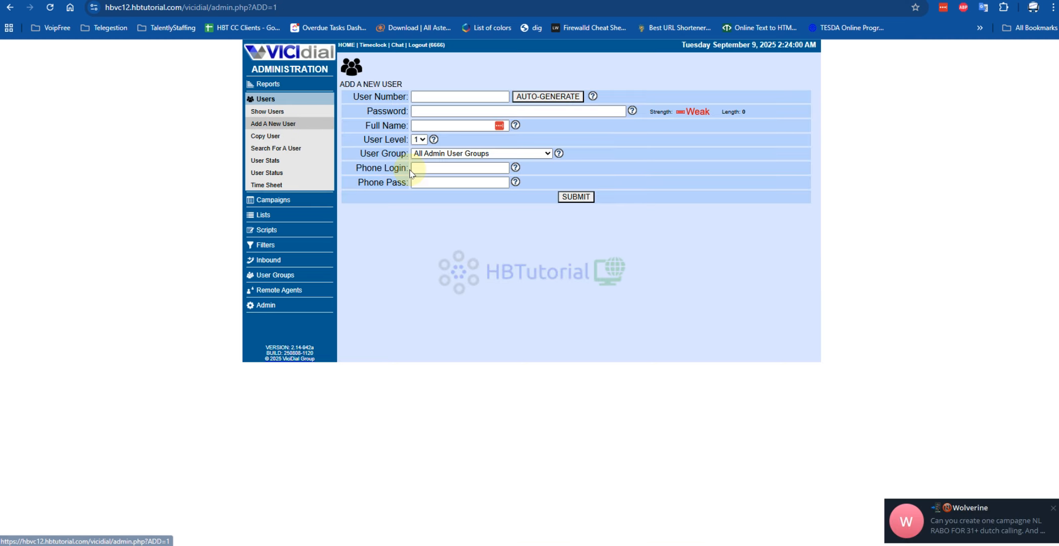
click(425, 97)
click(470, 115)
click(430, 125)
text(98800)
click(416, 155)
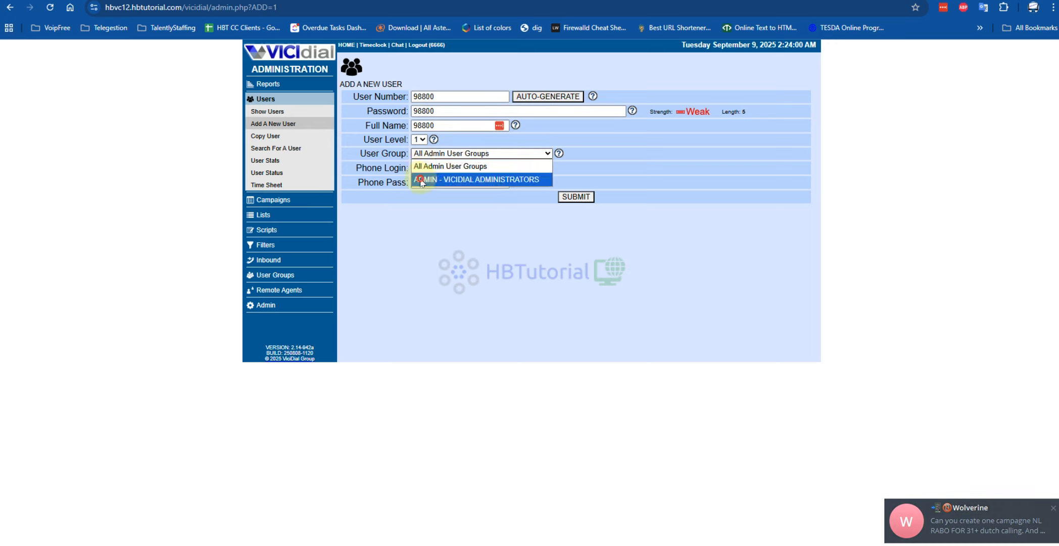
click(422, 177)
- Set the new user's Phone Login to 98800, fill in the phone password, and submit the user
click(421, 167)
text(98800)
click(420, 183)
click(574, 197)
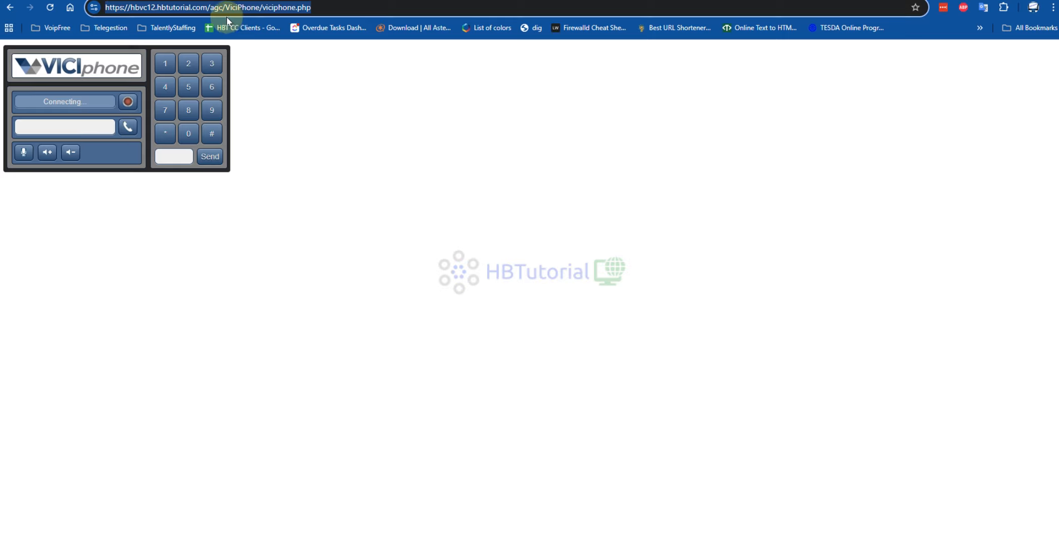
- Load the server's root page at hbvc12.hbtutorial.com and open the agent login
click(326, 7)
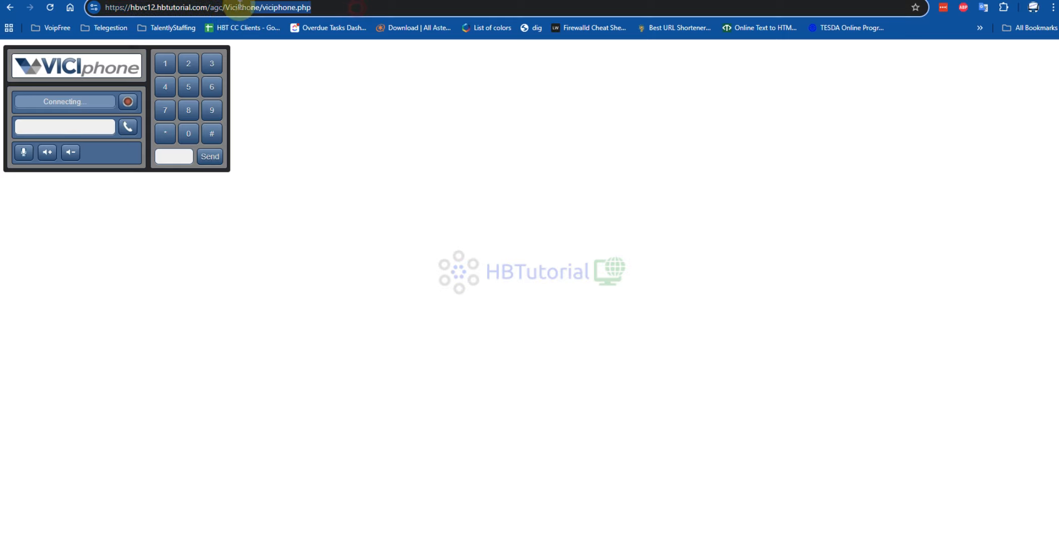
key(BackSpace)
key(Return)
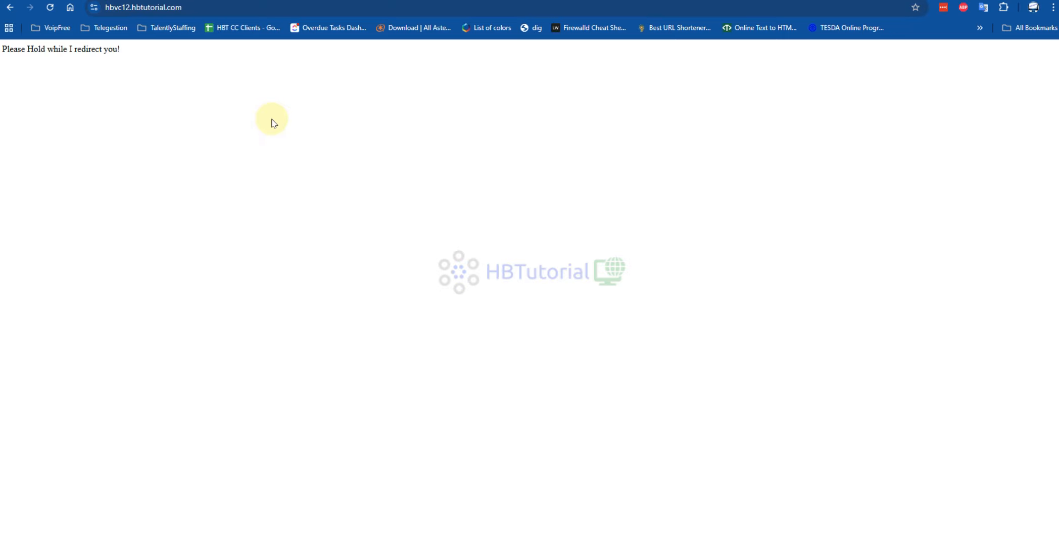
click(533, 124)
- Submit the phone login form with Phone Login 98800 and the phone password
click(519, 128)
text(98800)
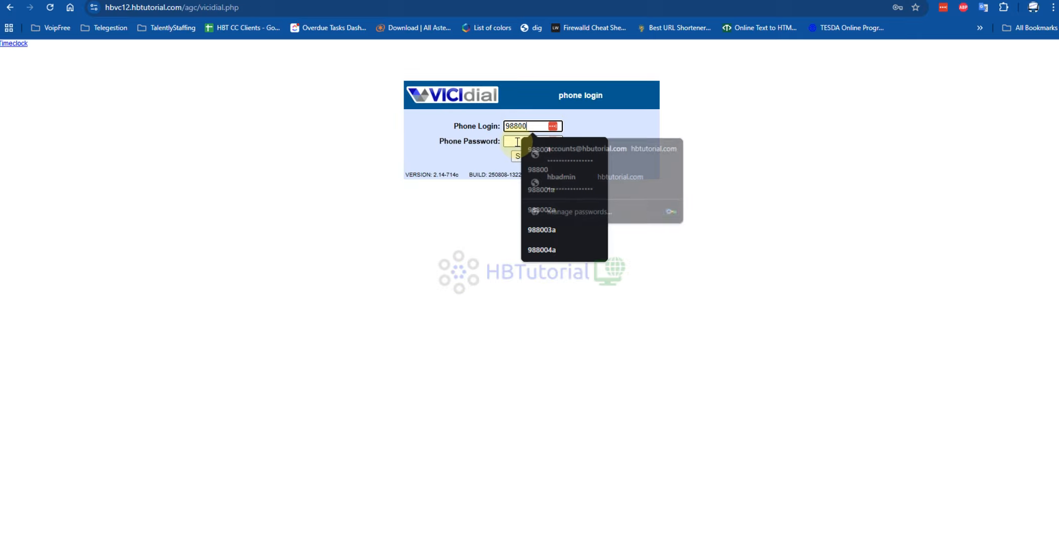
click(518, 142)
text(•••••)
click(521, 156)
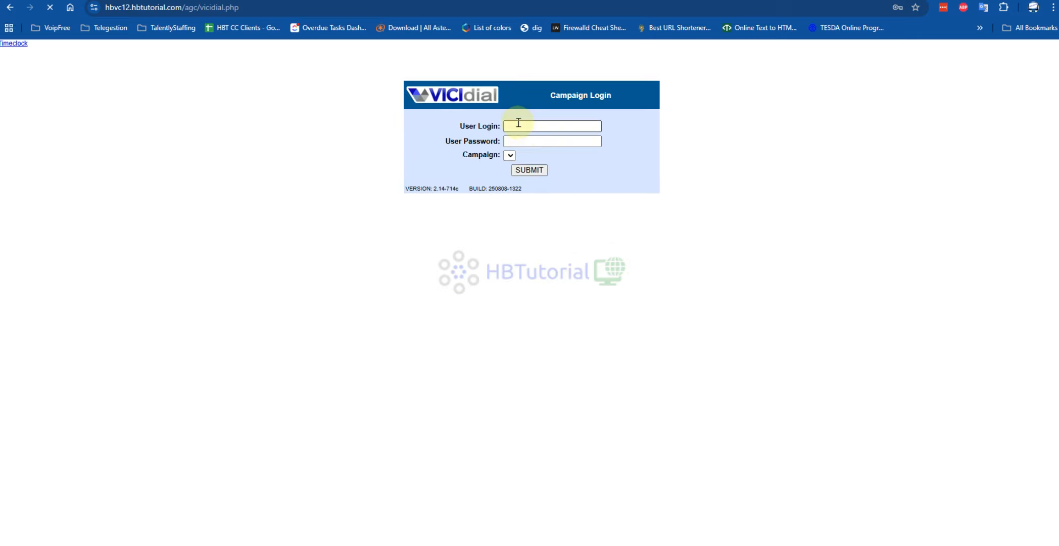
- Log in to the Main - Main Campaign campaign as user 98800 with the user password
click(518, 126)
text(98800)
click(511, 141)
text(•••••)
click(512, 154)
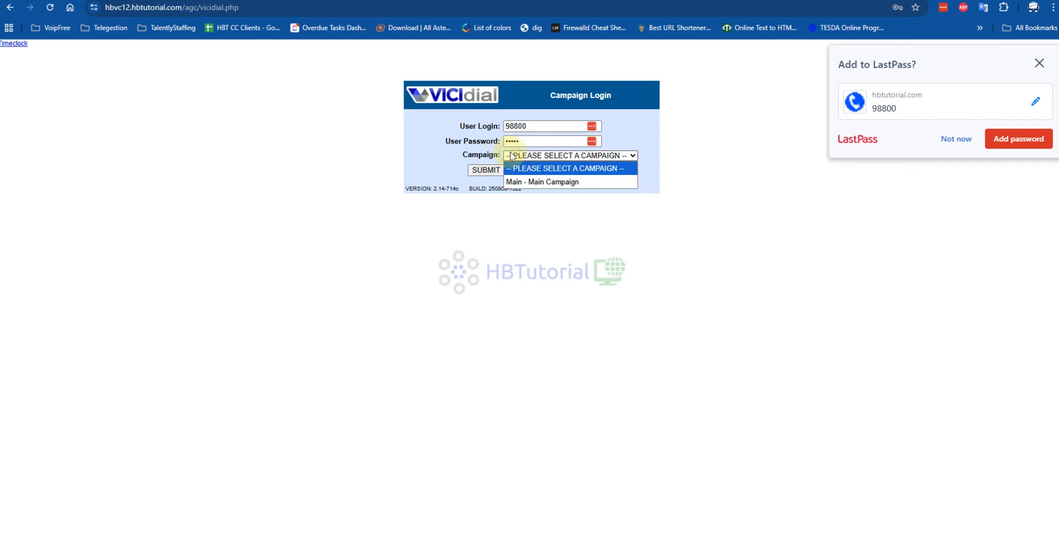
click(513, 155)
click(516, 182)
click(486, 169)
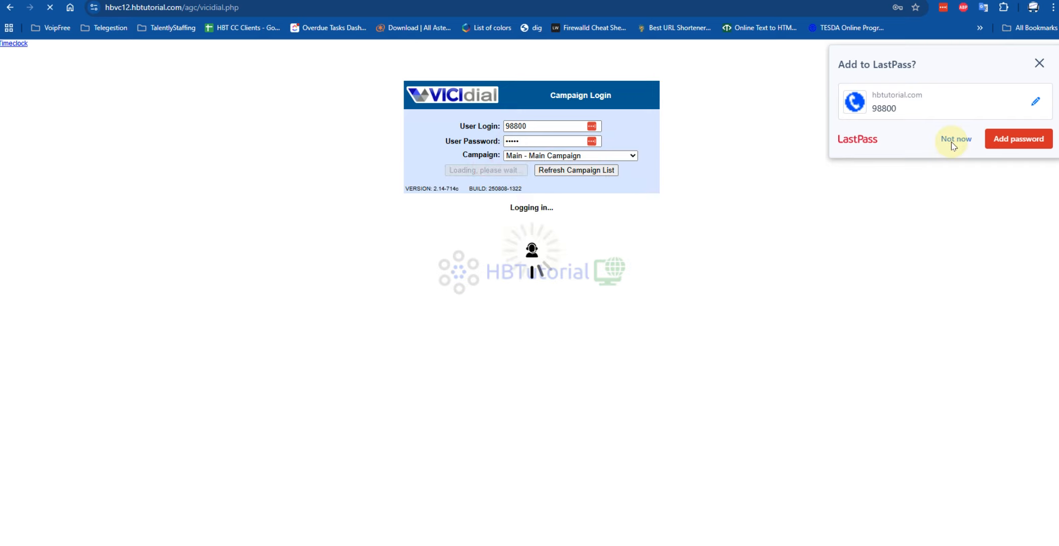
- Dismiss the password-saving and password-change prompts and allow microphone access while visiting the site
click(950, 137)
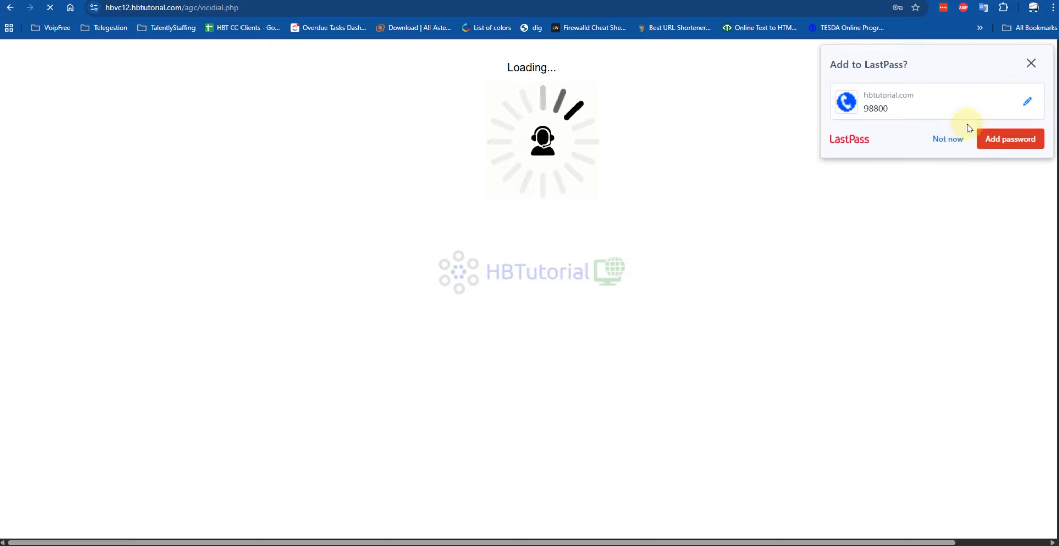
click(941, 140)
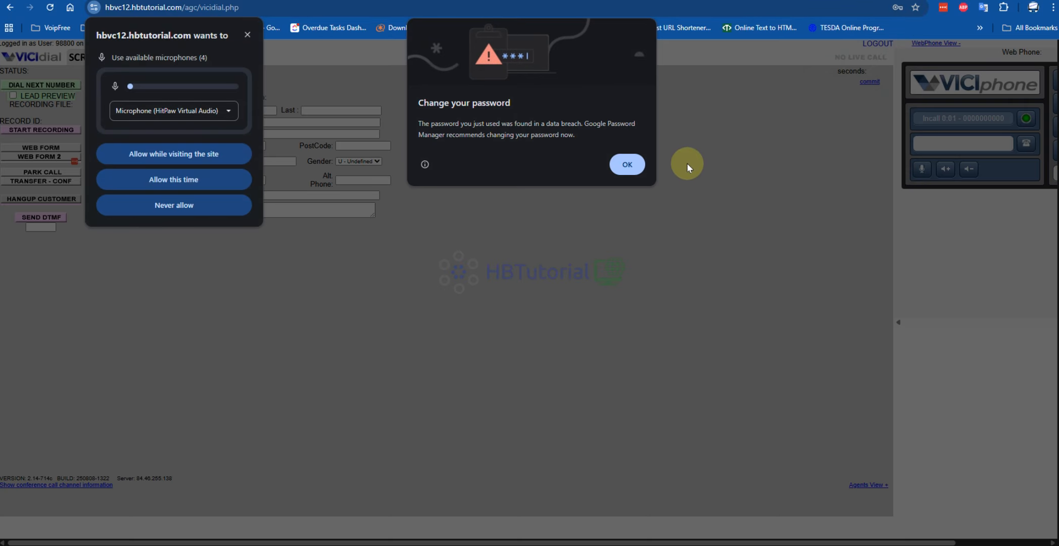
click(627, 164)
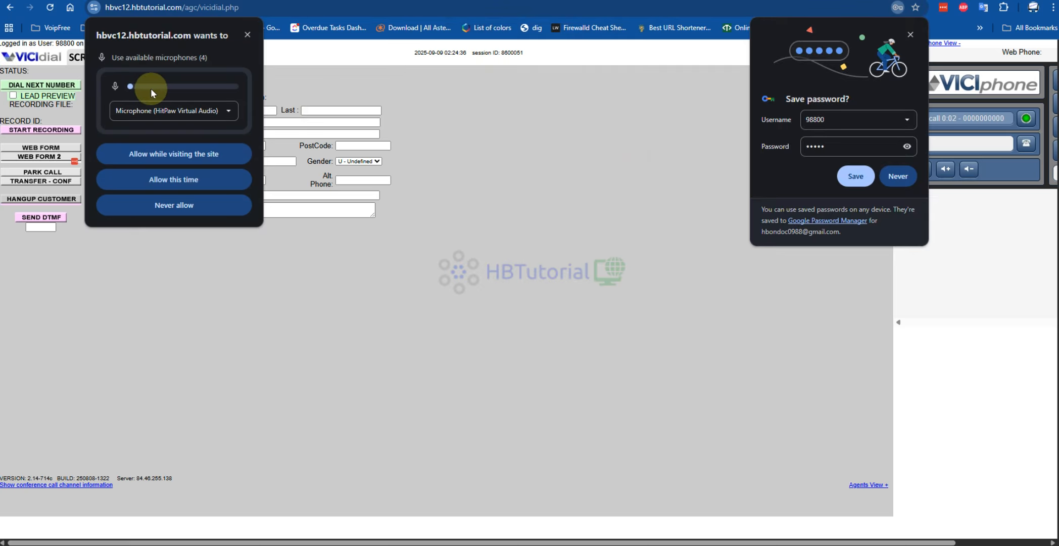
click(911, 34)
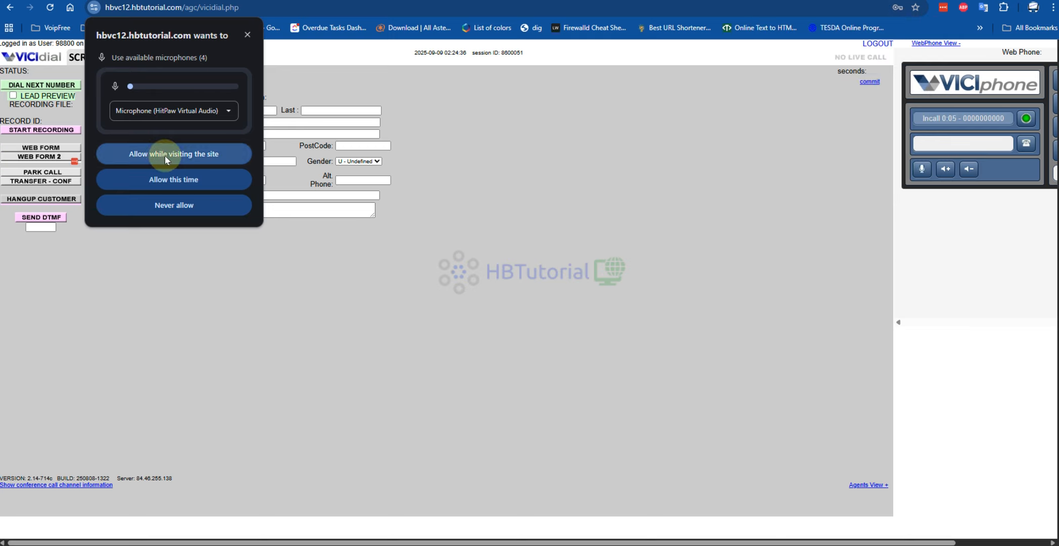
click(179, 161)
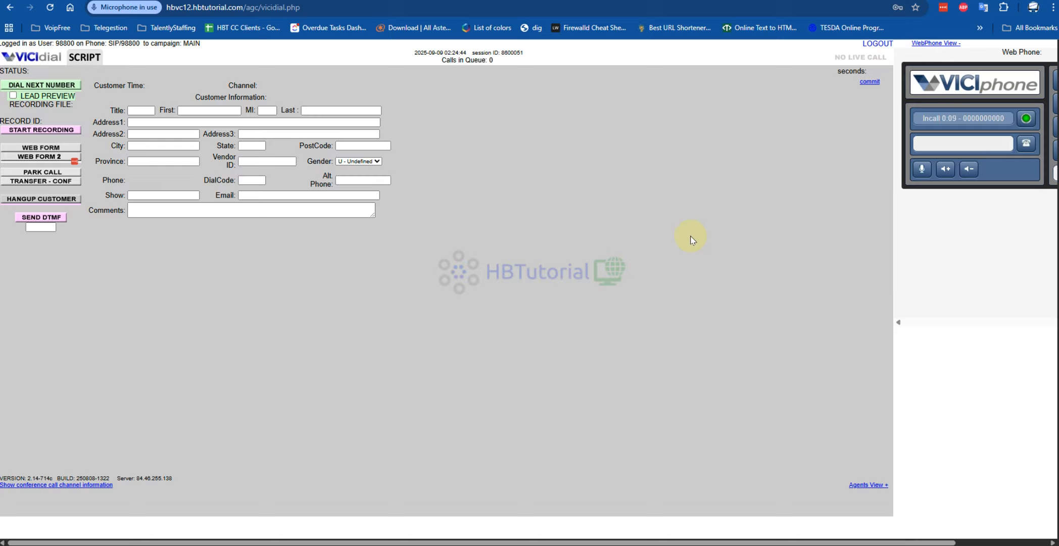
- Log out of the agent screen, log back in to Main Campaign with the prefilled credentials, and dismiss the password prompts
click(877, 44)
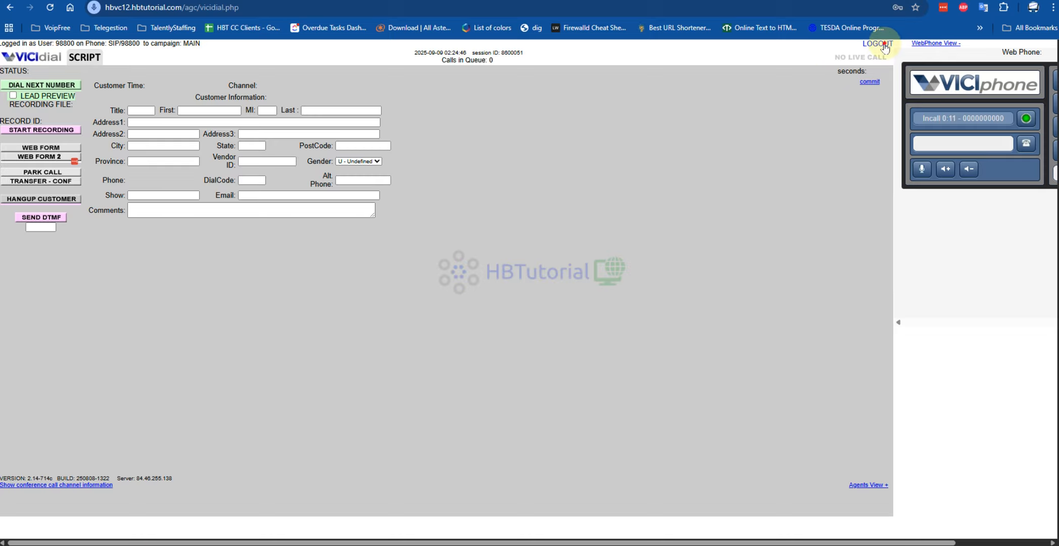
click(561, 383)
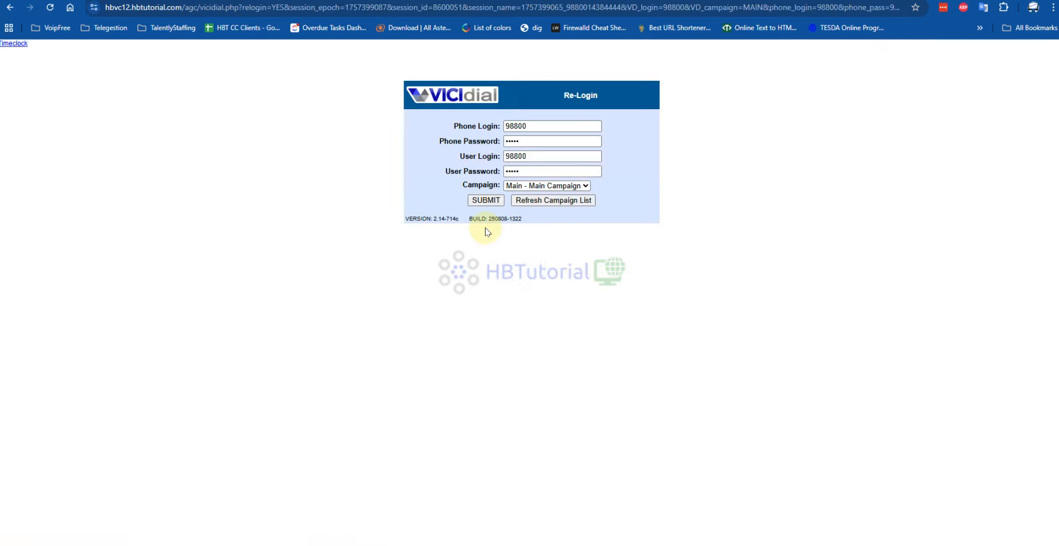
click(487, 200)
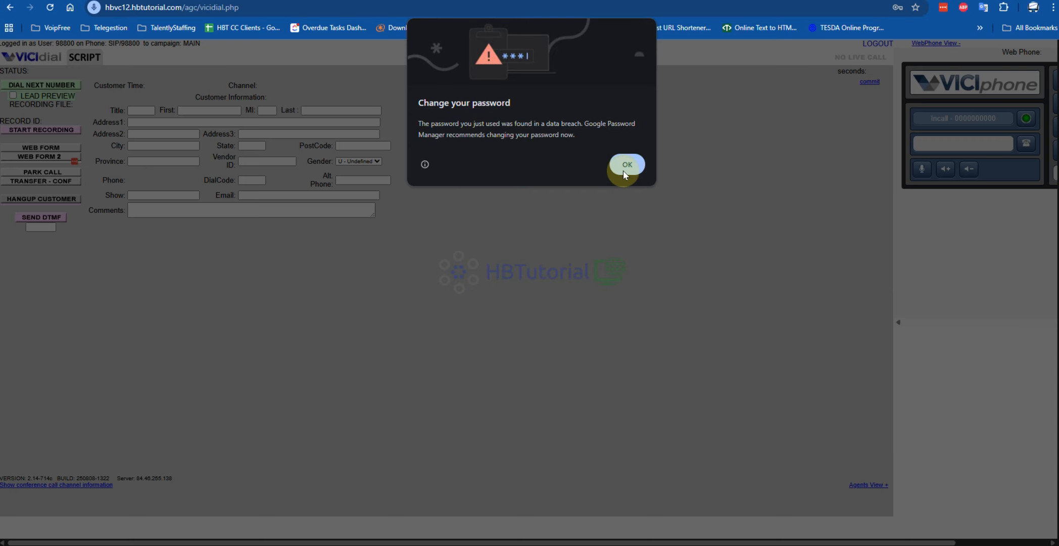
click(626, 167)
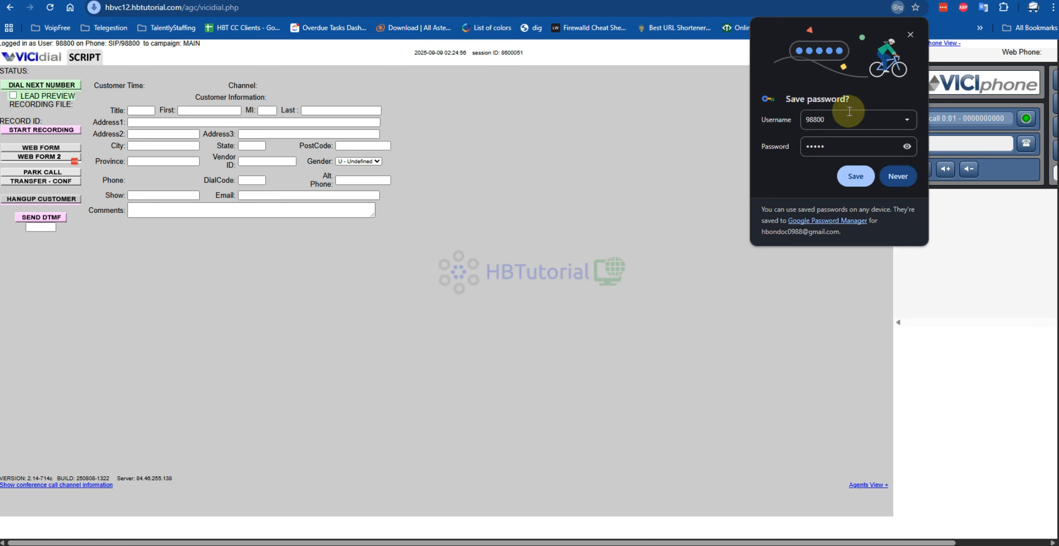
click(917, 29)
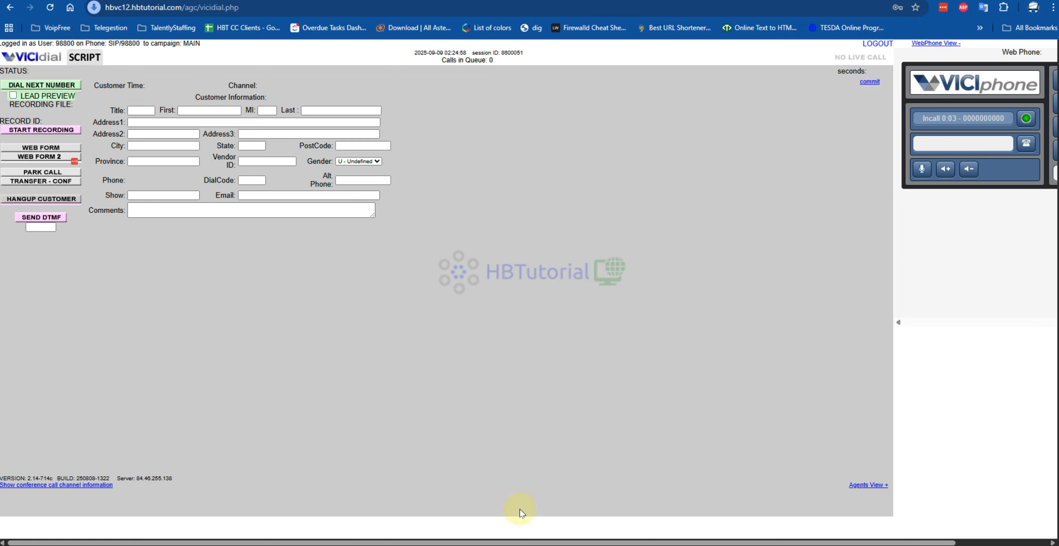
- Switch to the PuTTY Asterisk console and examine the log lines for extension 98800's registration and conference call
key(alt+Tab)
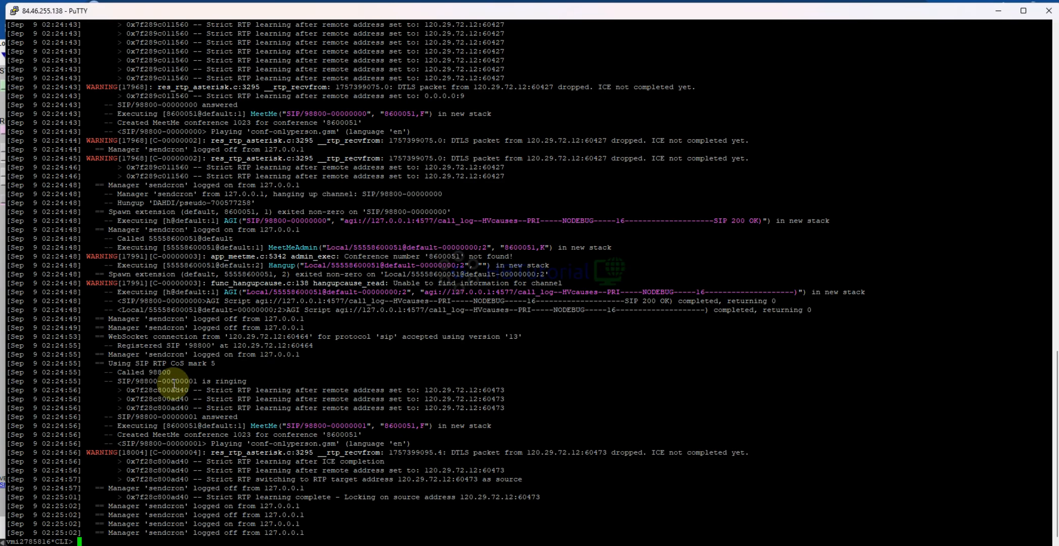
drag(115, 373, 450, 516)
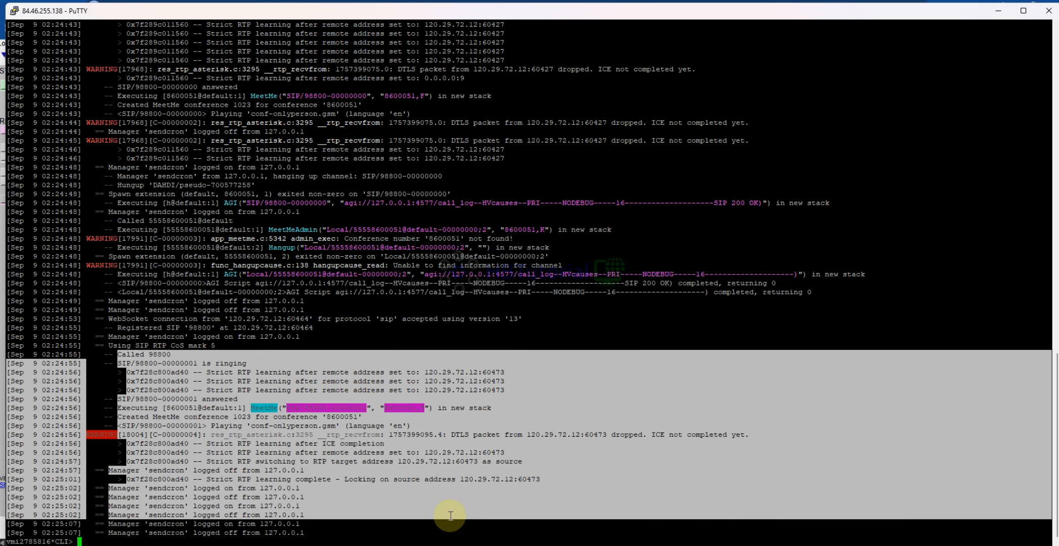
click(469, 441)
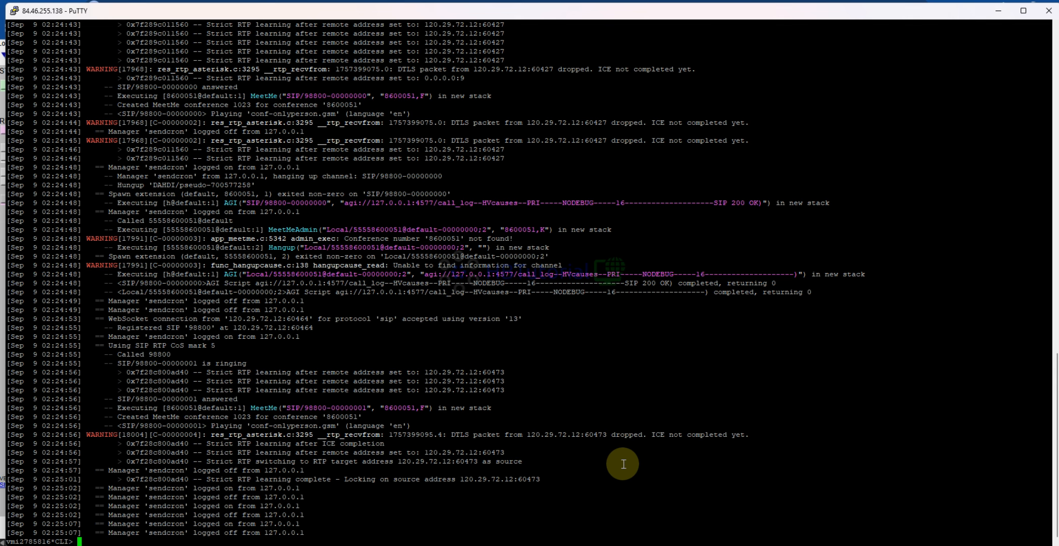
scroll(482, 354, up, 10)
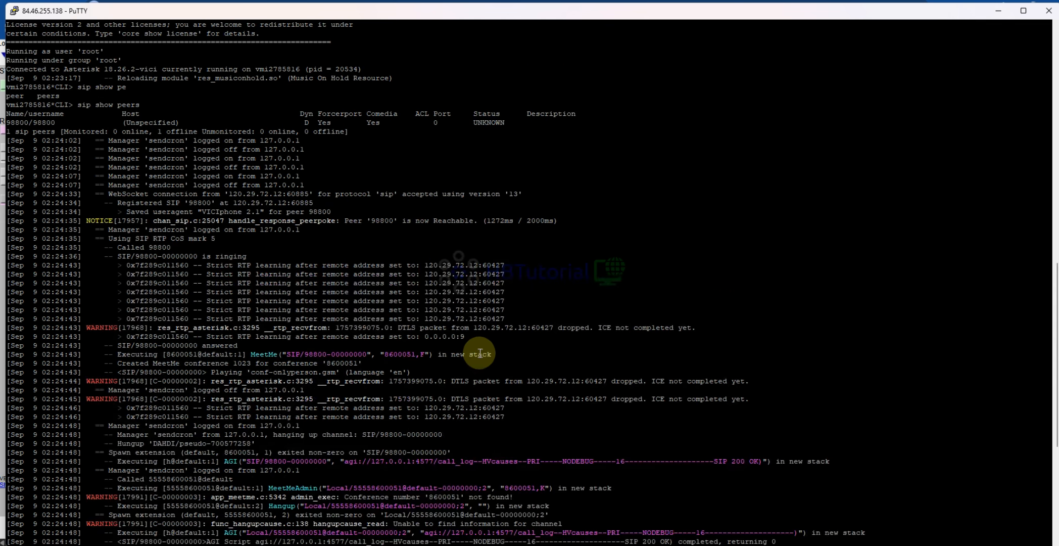
- Examine the newest Asterisk console lines, then return to the agent screen and hide the webphone view
scroll(481, 351, down, 10)
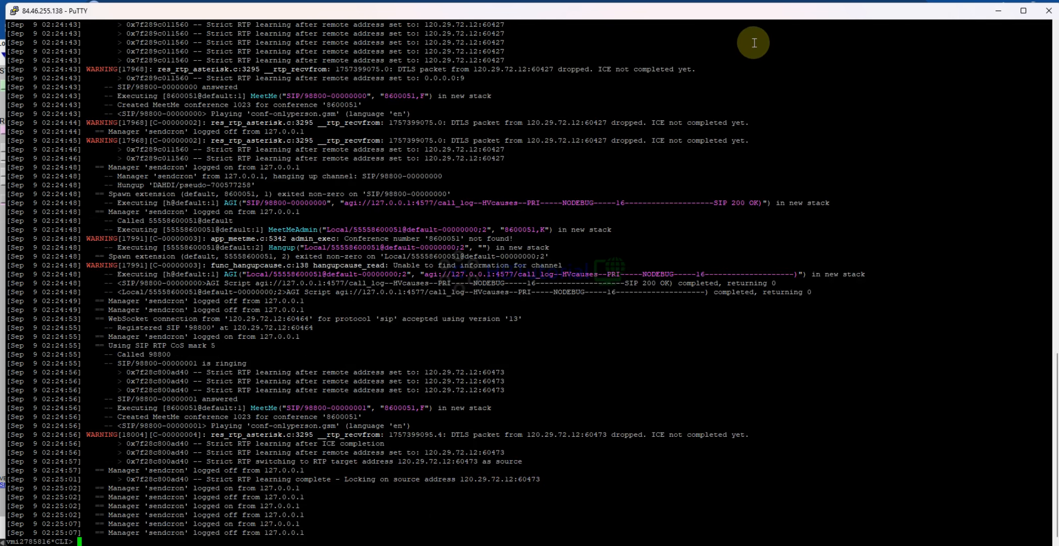
click(829, 1)
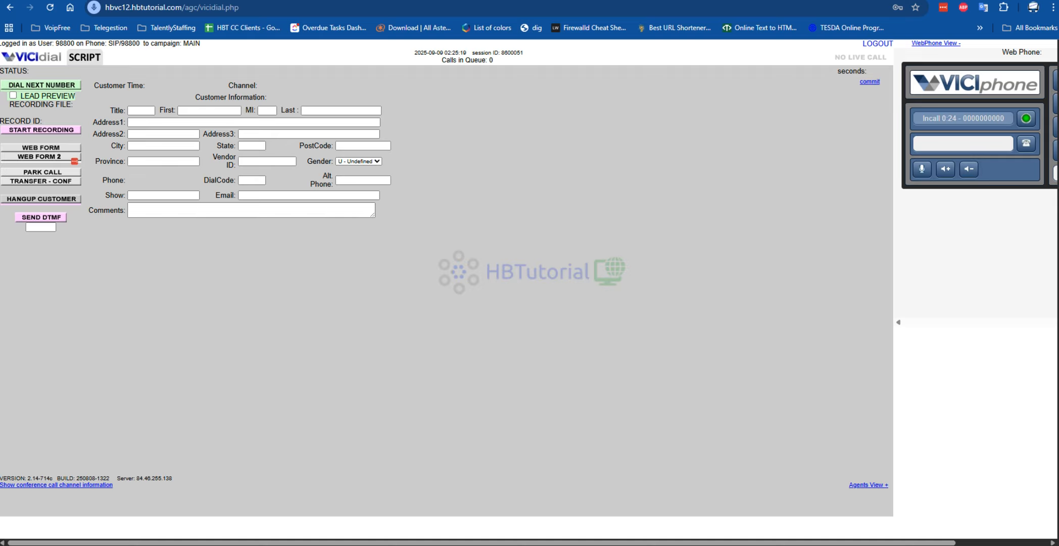
click(945, 43)
scroll(379, 308, down, 5)
scroll(386, 306, up, 5)
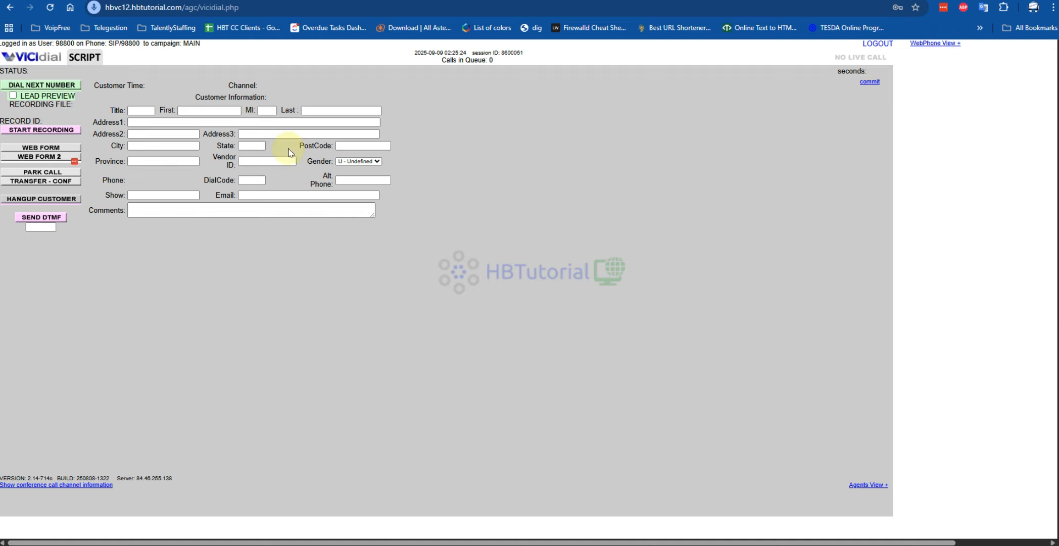
- Log out of the agent screen, log back in to Main Campaign with the prefilled credentials, and dismiss the password warning
click(878, 43)
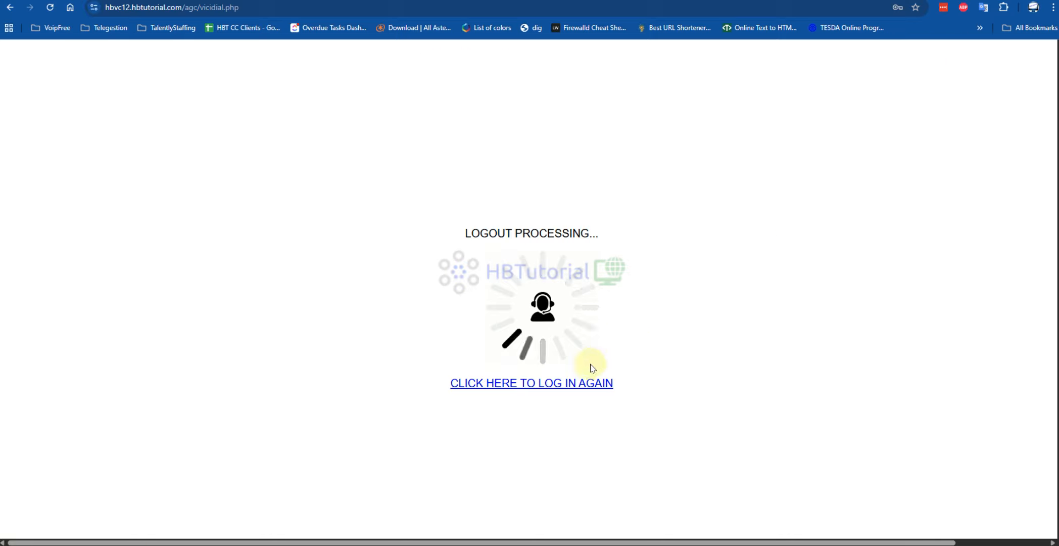
click(563, 383)
click(478, 200)
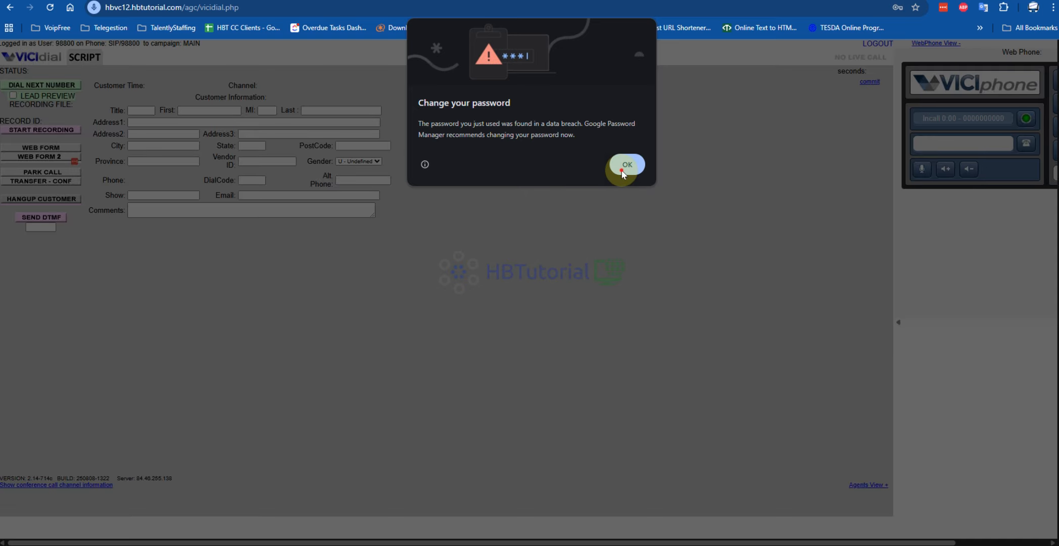
click(627, 164)
click(910, 36)
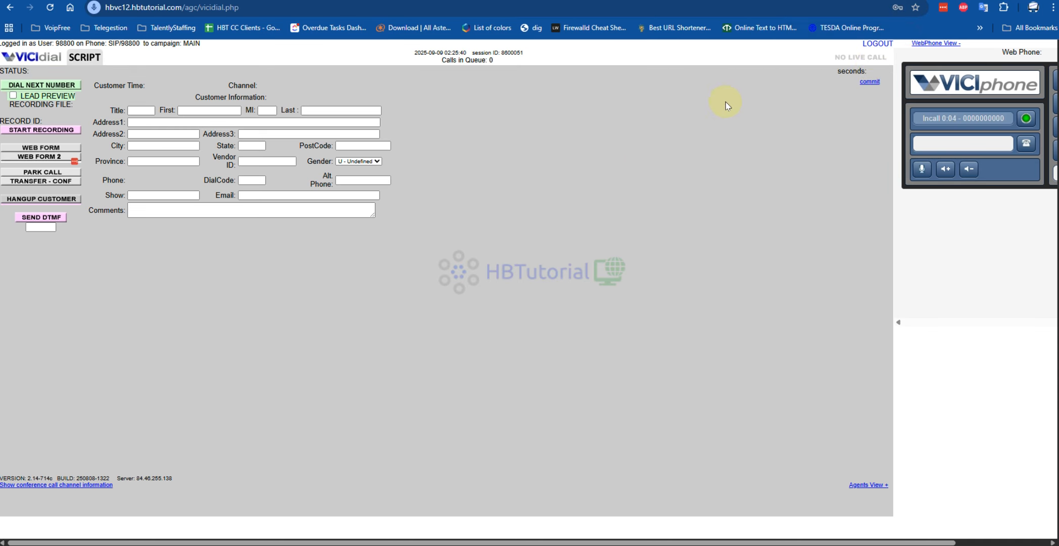
- Copy the address of the open ViciPhone v3.0 page and log out of the agent screen
key(ctrl+Tab)
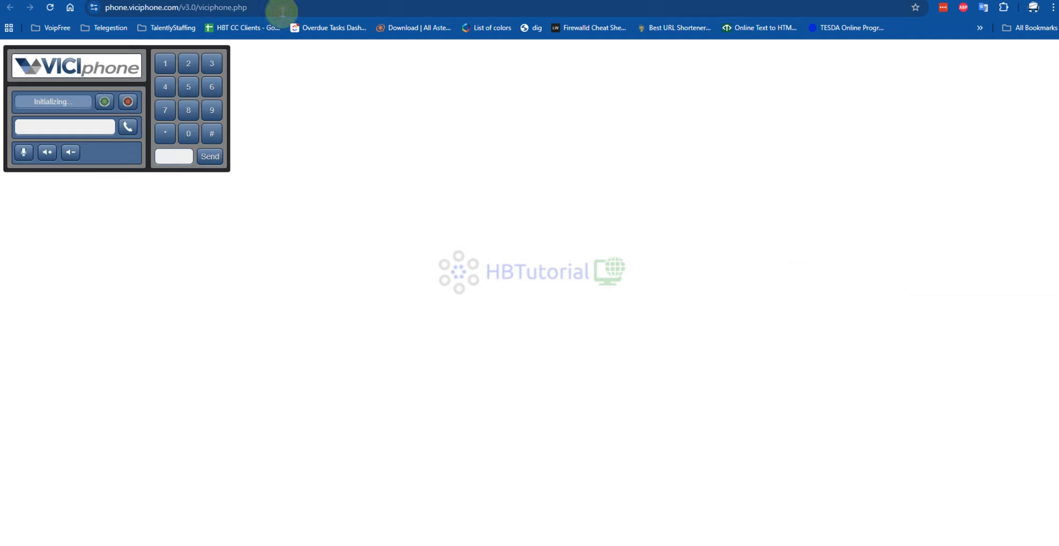
click(167, 8)
key(ctrl+c)
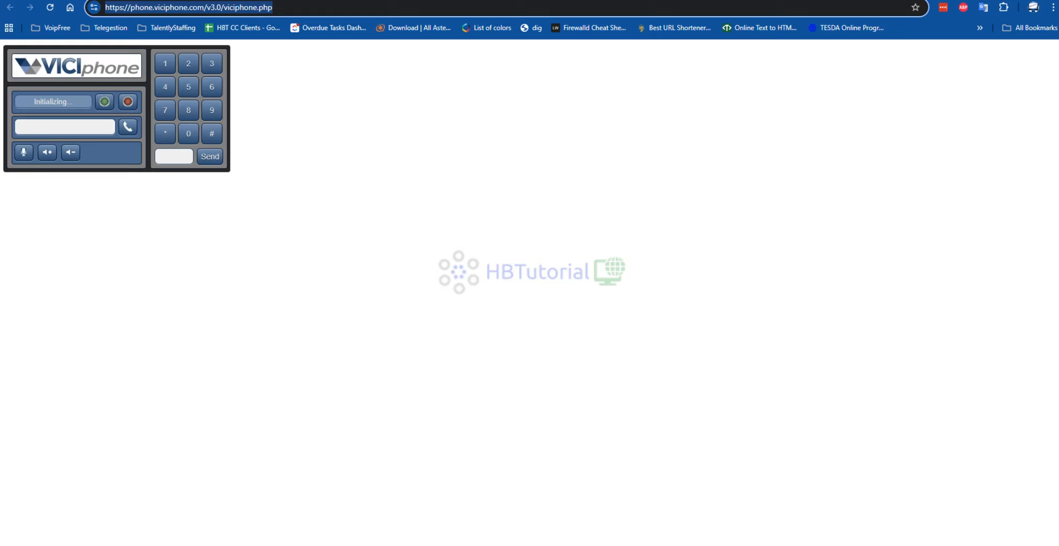
key(ctrl+shift+Tab)
click(878, 42)
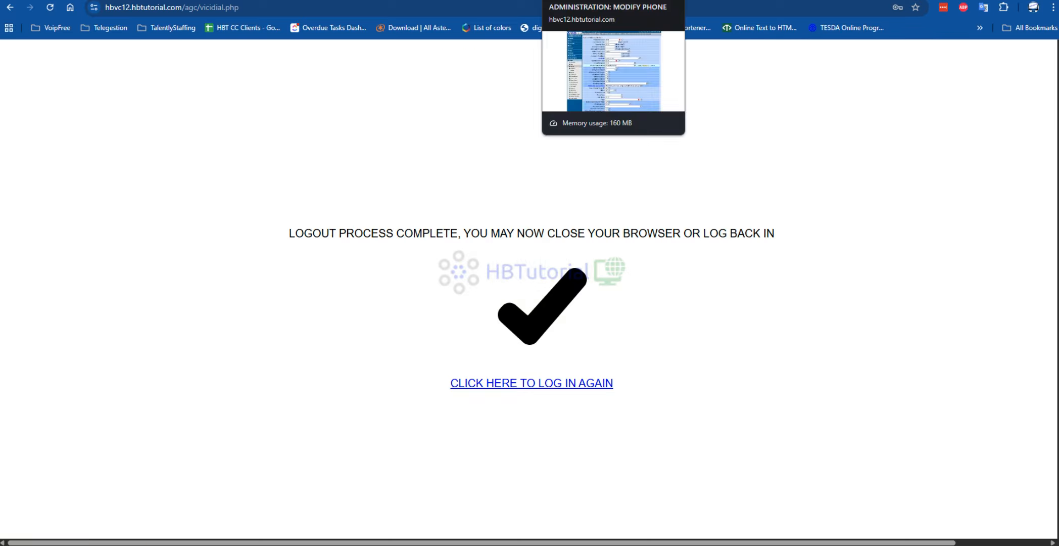
click(581, 0)
click(480, 0)
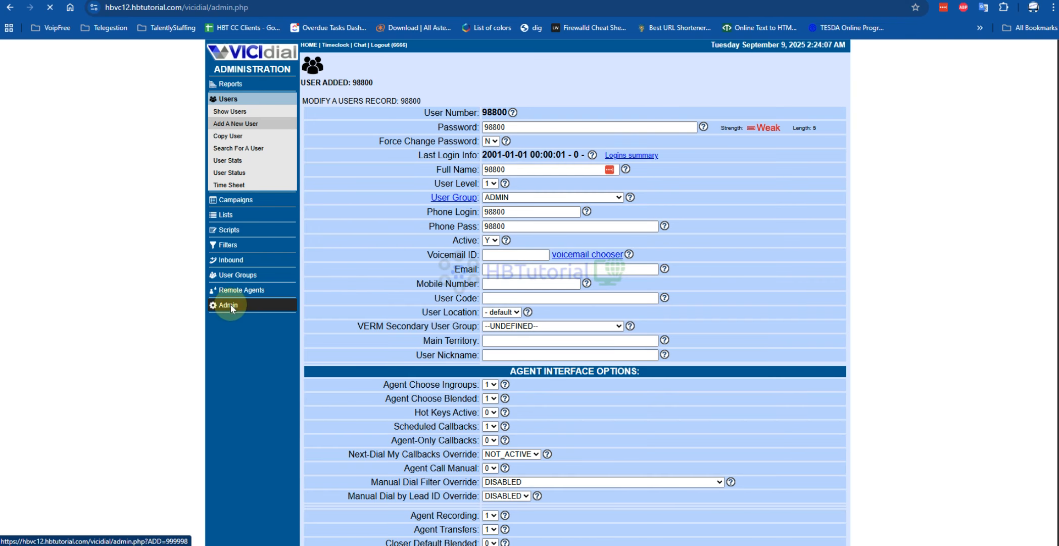
click(230, 306)
click(536, 135)
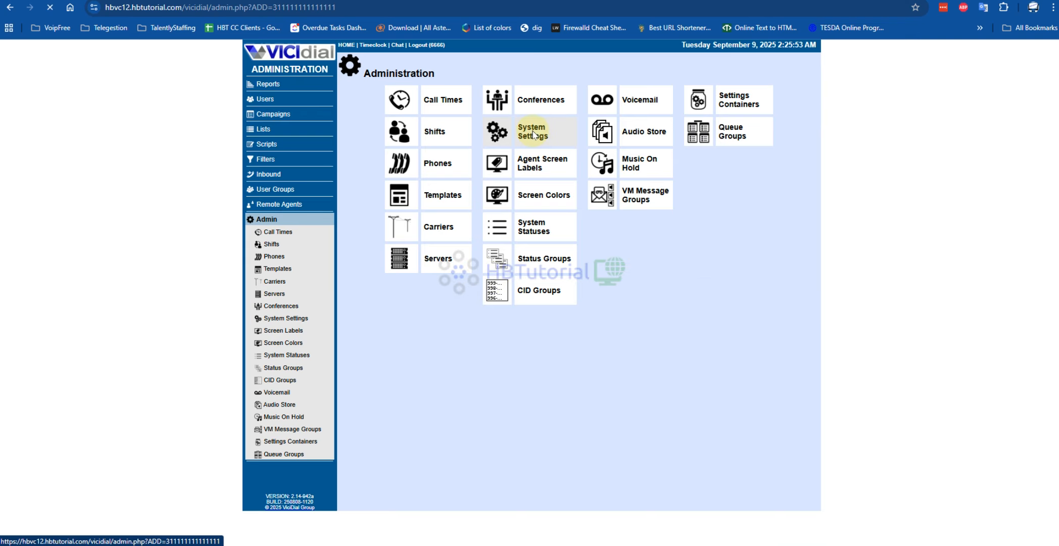
scroll(558, 283, down, 10)
scroll(558, 284, down, 20)
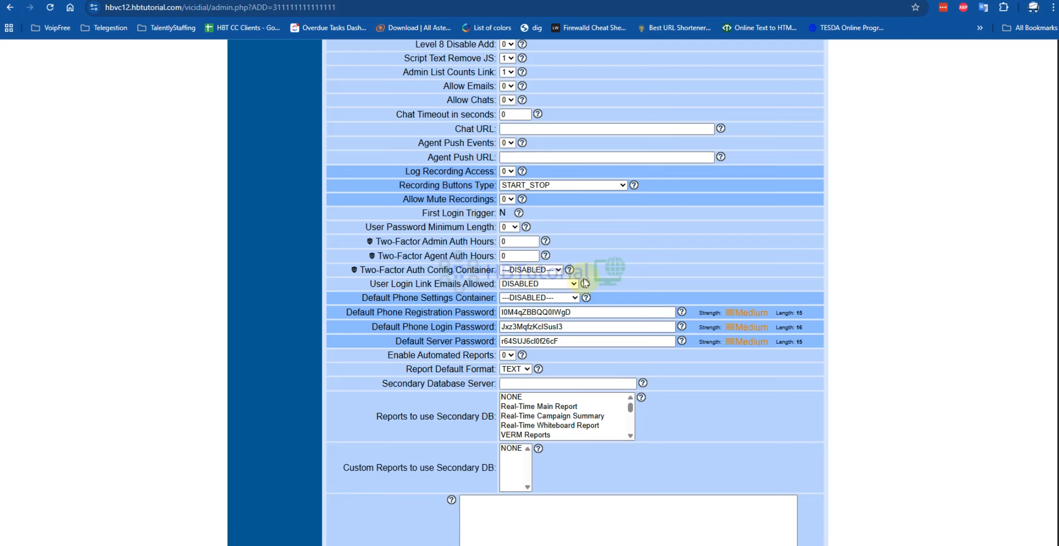
scroll(607, 284, down, 20)
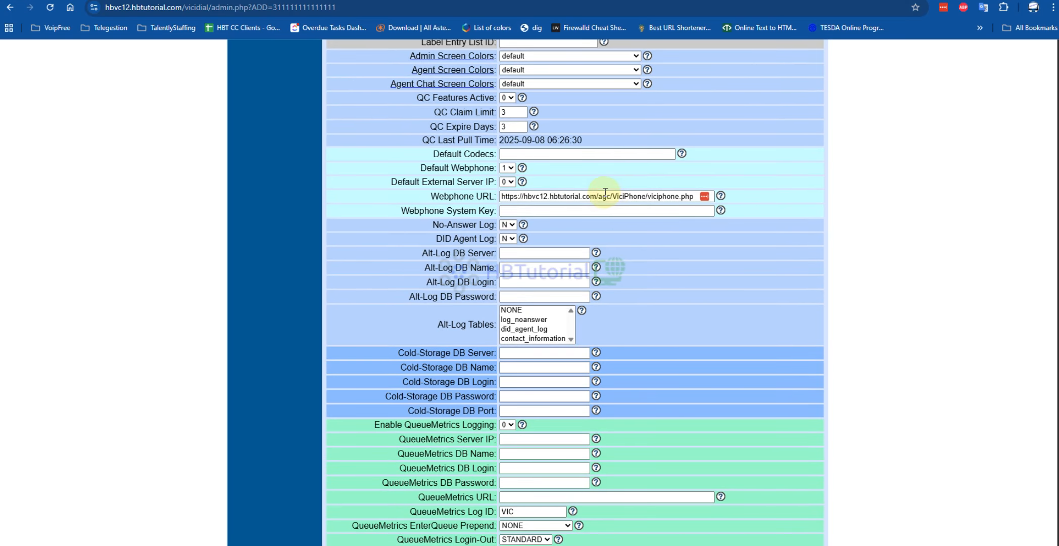
triple_click(604, 195)
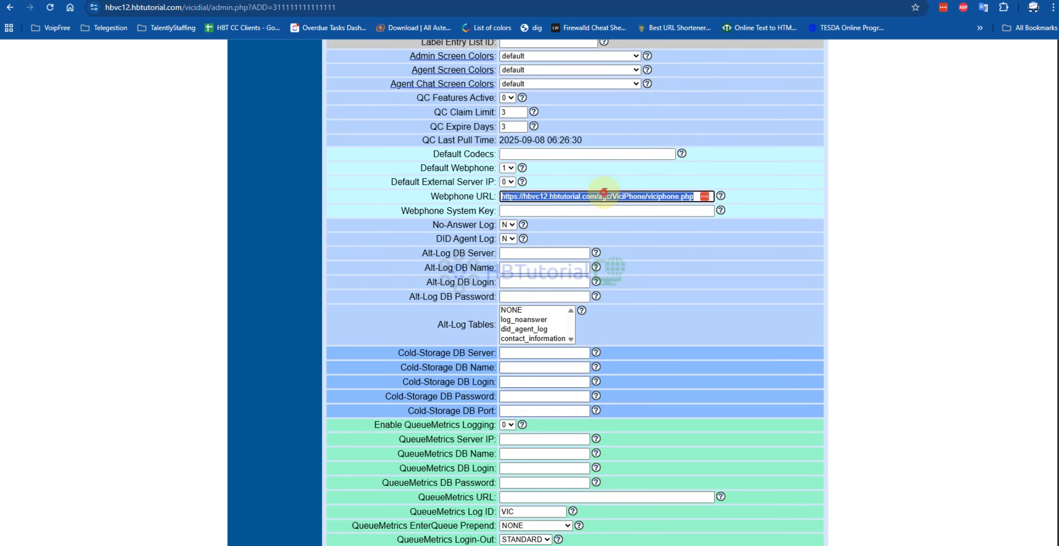
key(ctrl+v)
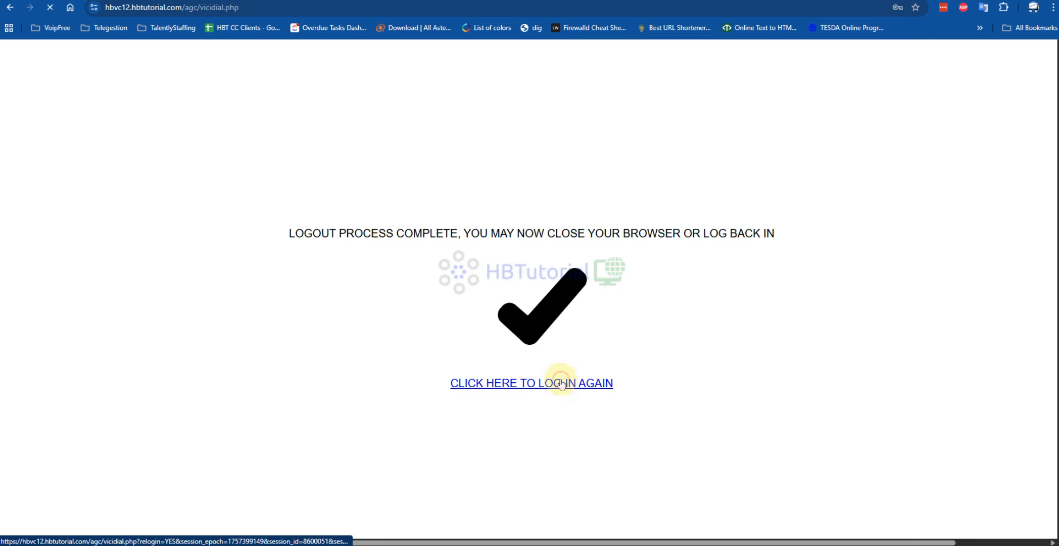
- Log back in to Main Campaign with the prefilled credentials to test the v3.0 webphone, dismissing the password warning
click(559, 380)
click(495, 201)
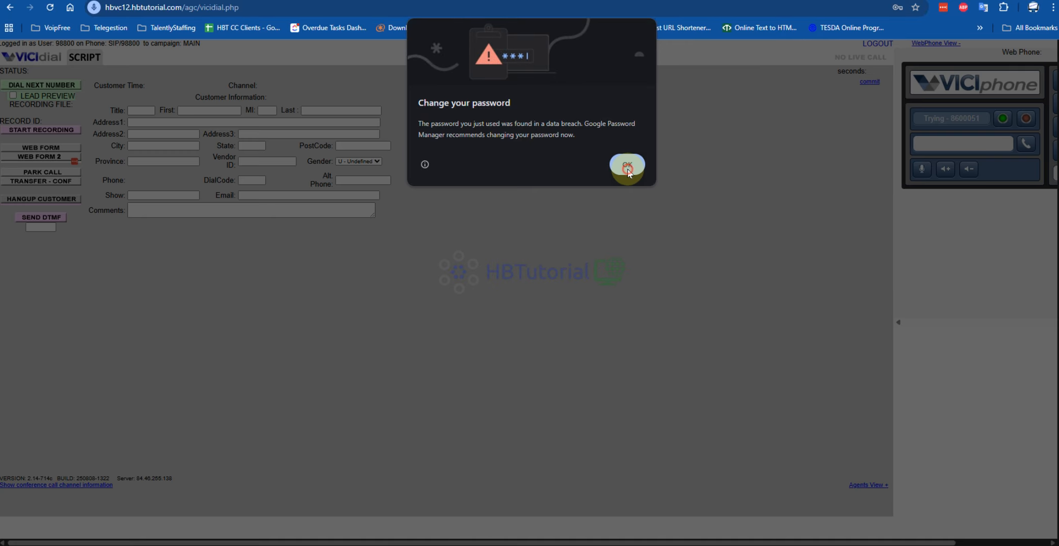
click(629, 168)
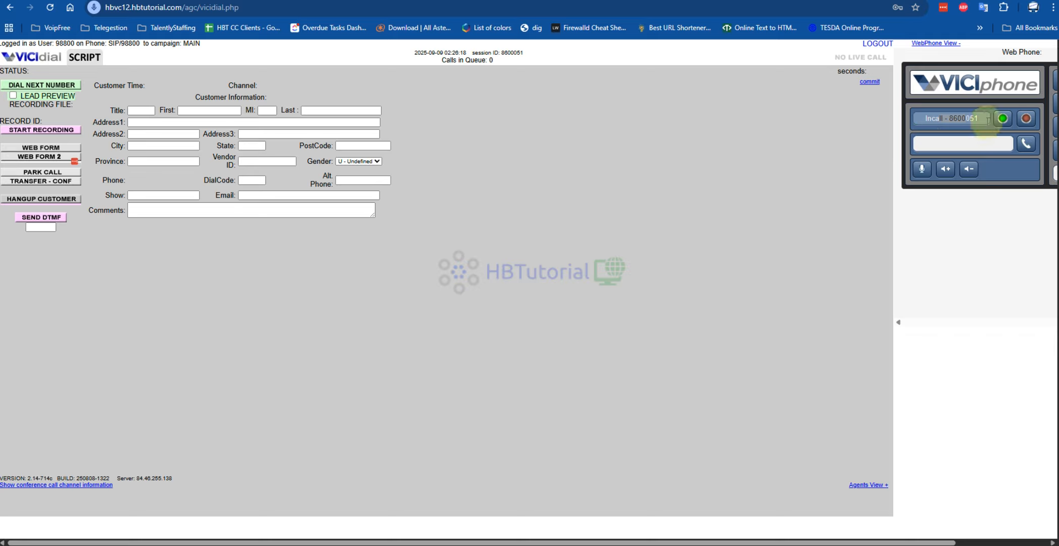
- Restart the v3.0 webphone session by logging out and back in to Main Campaign, dismissing the password warning
click(878, 45)
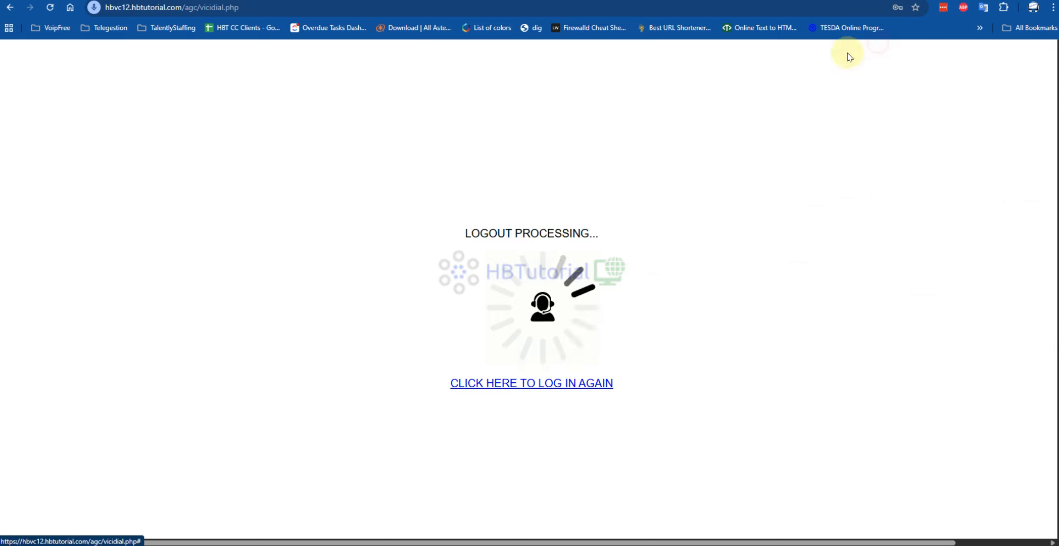
click(523, 384)
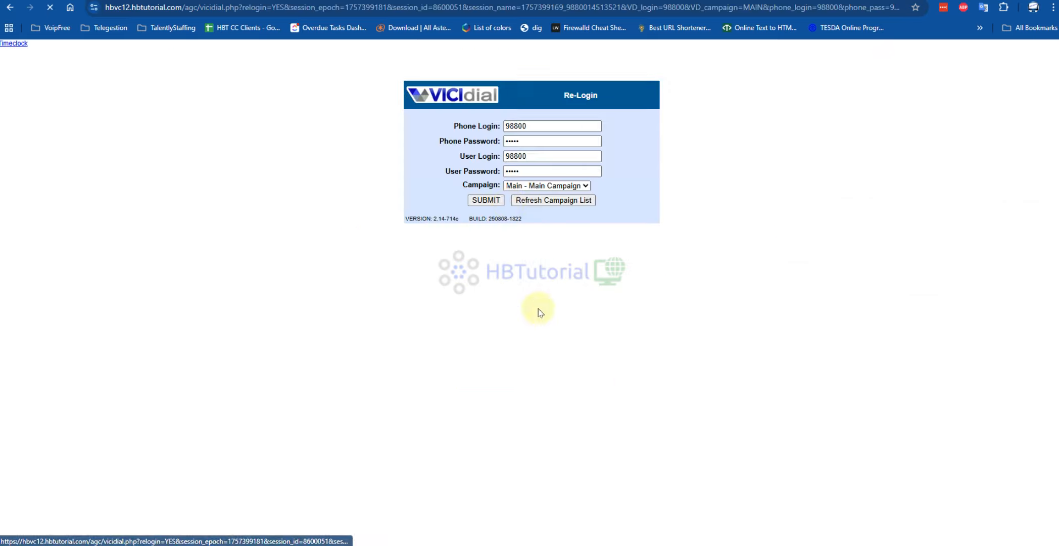
click(494, 201)
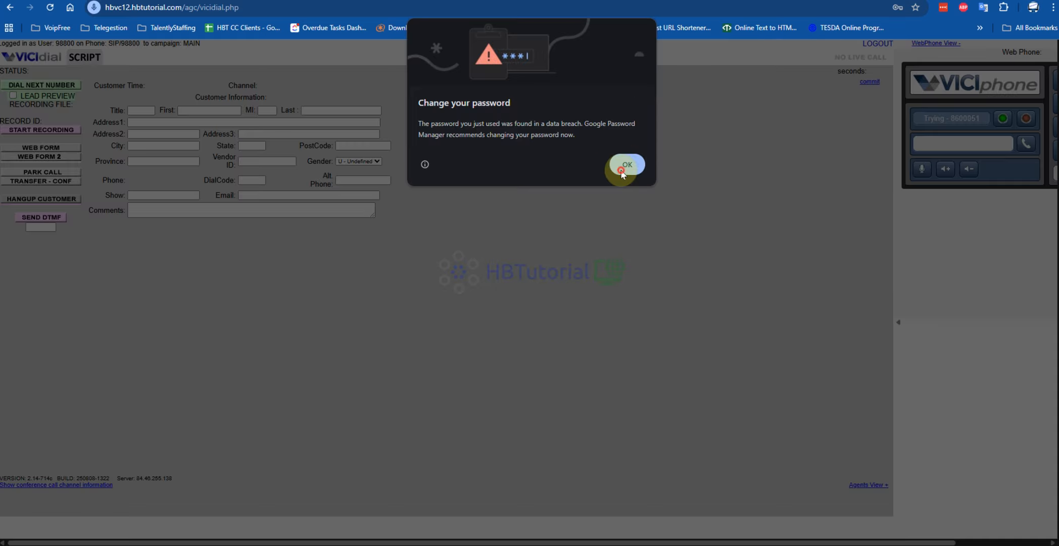
click(623, 172)
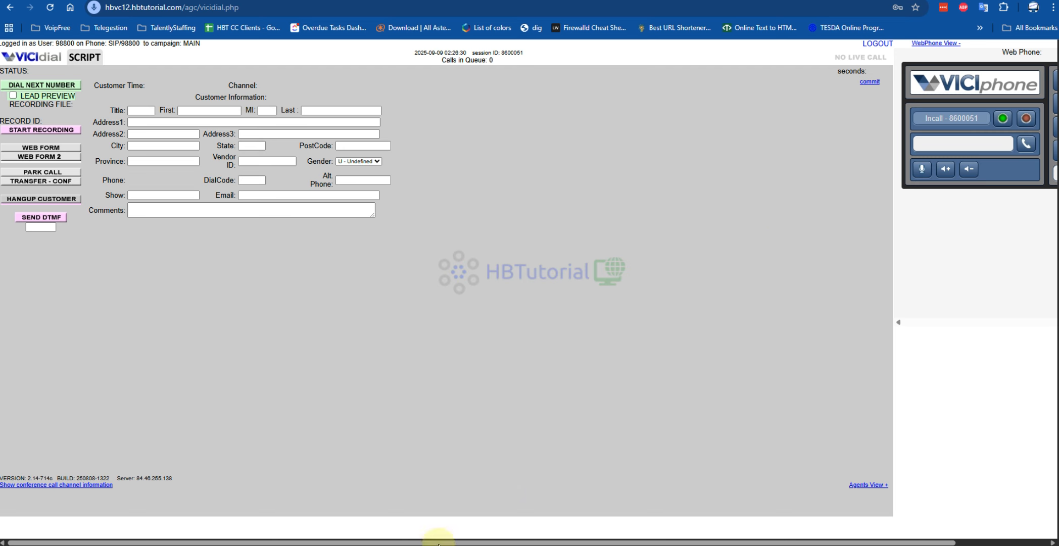
- Switch to the PuTTY Asterisk console to examine the call log, then check the webphone's call status on the agent screen
key(alt+Tab)
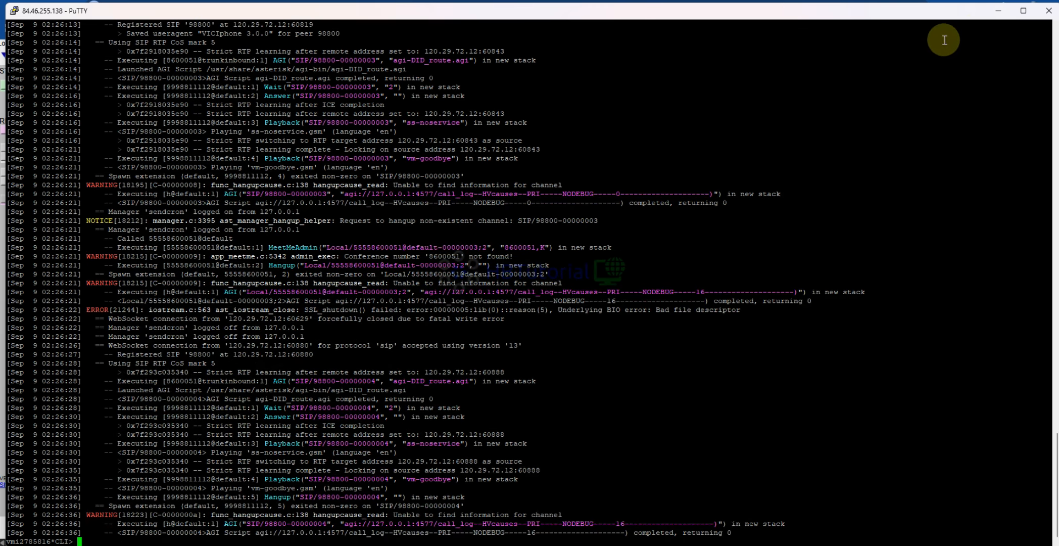
click(998, 19)
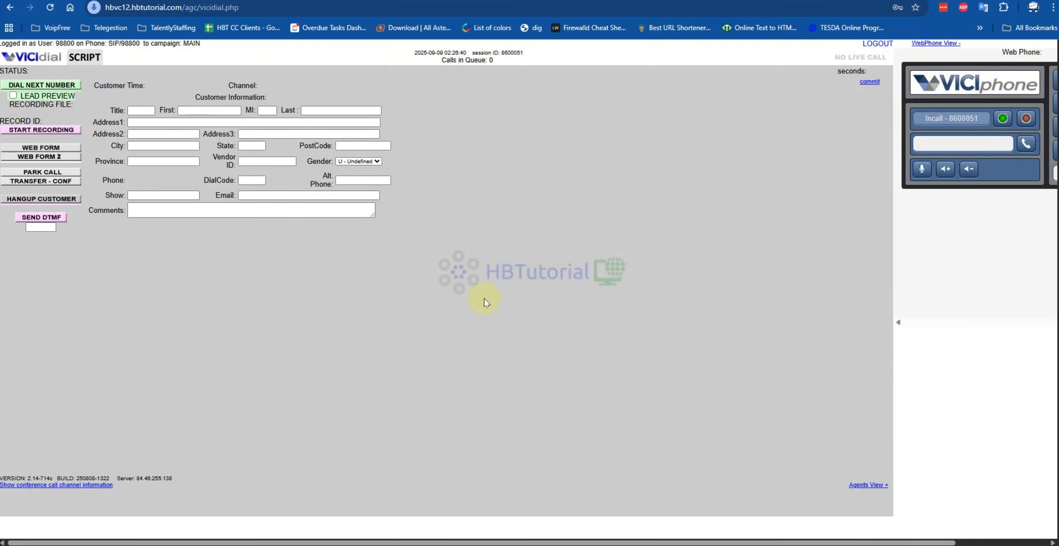
drag(922, 119, 953, 119)
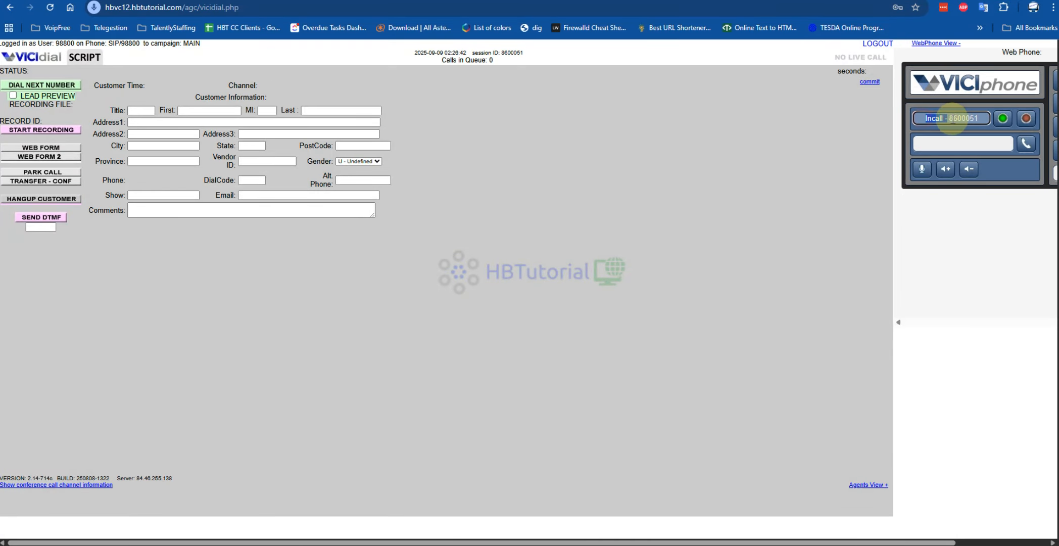
click(878, 44)
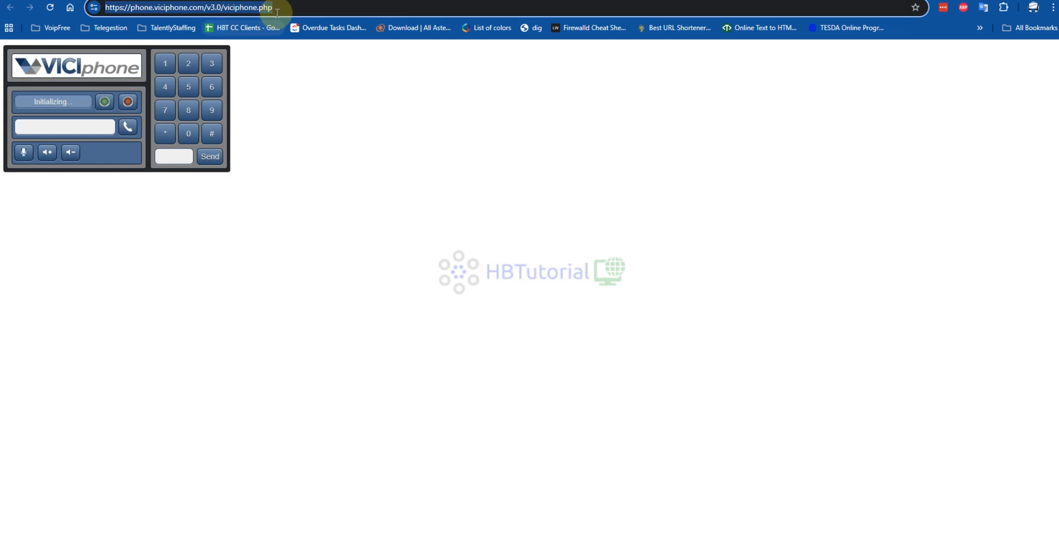
click(283, 7)
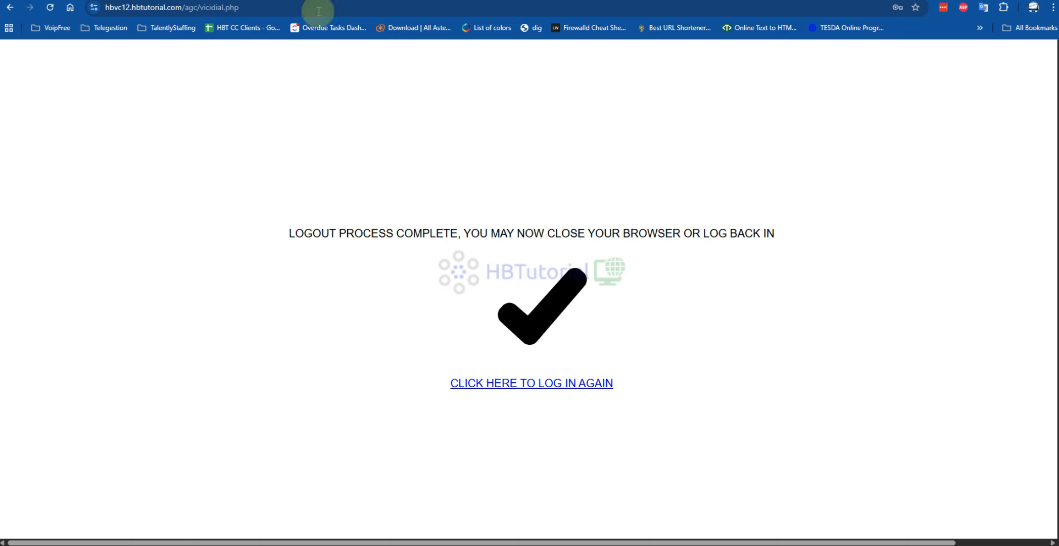
click(268, 7)
click(337, 5)
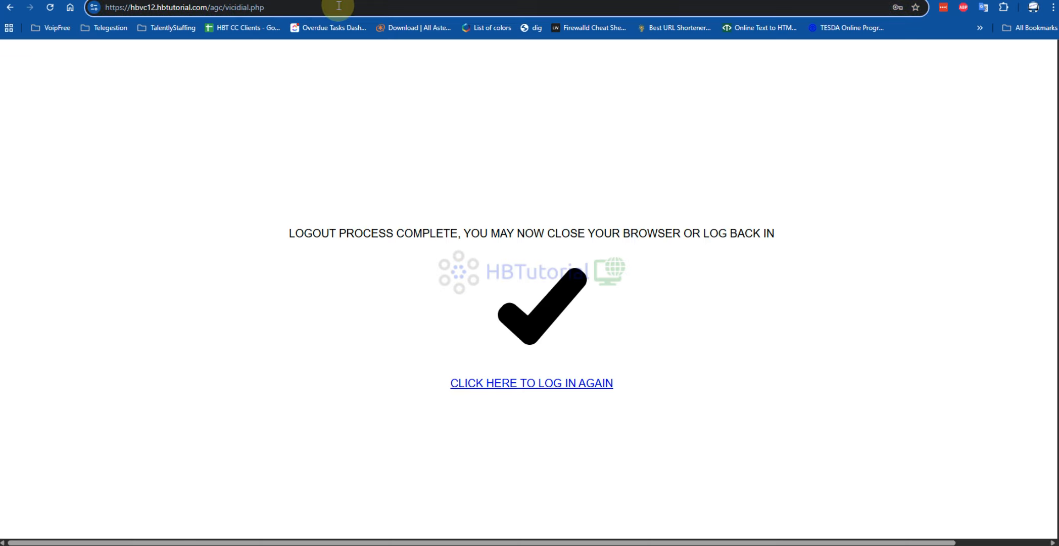
key(BackSpace)
key(BackSpace)
key(BackSpace)
key(BackSpace)
key(BackSpace)
key(BackSpace)
key(BackSpace)
key(BackSpace)
key(BackSpace)
key(BackSpace)
key(BackSpace)
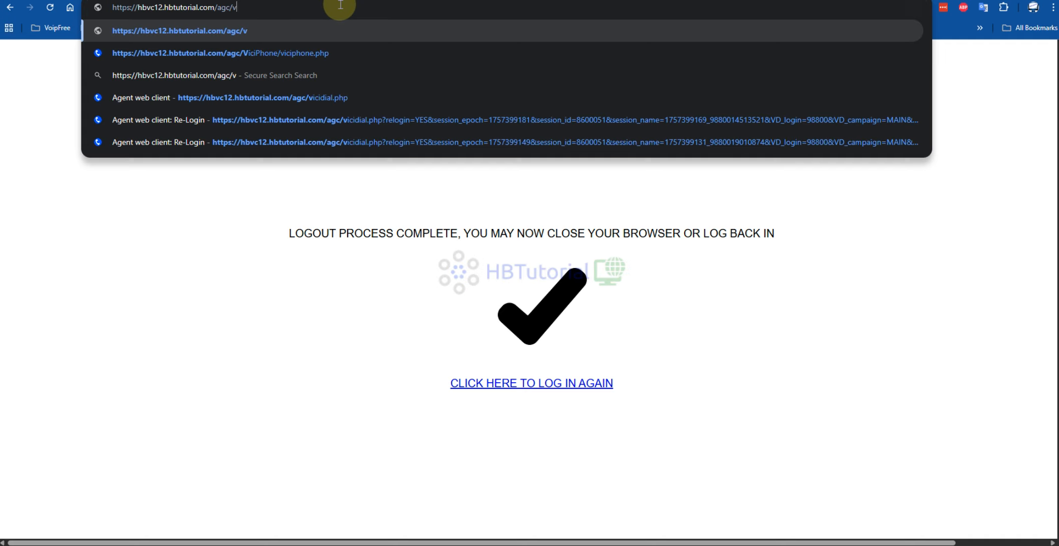
key(BackSpace)
click(337, 51)
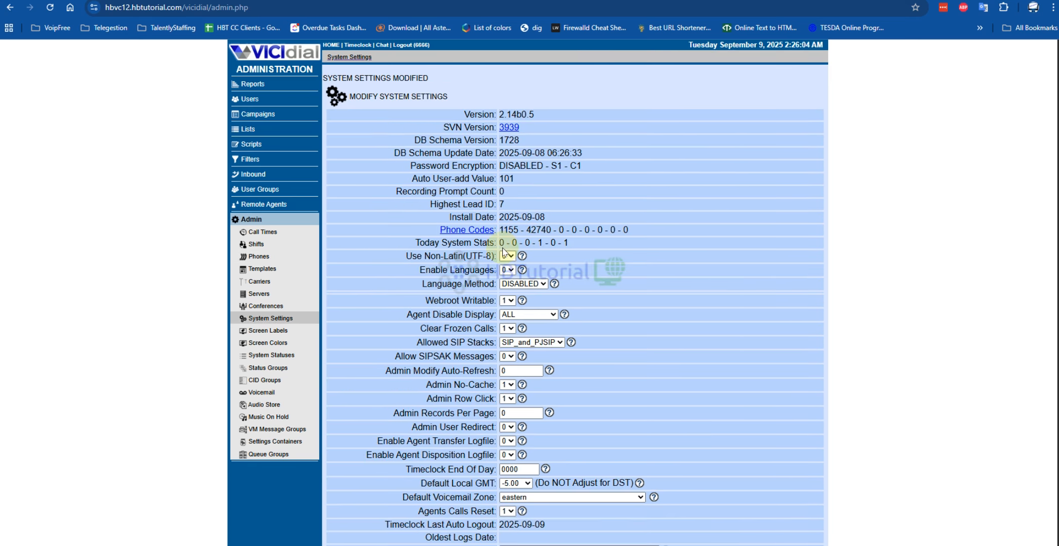
scroll(504, 252, down, 20)
scroll(570, 277, down, 10)
drag(677, 213, 430, 209)
text(https://hbvc12.hbtutorial.com/agc/ViciPhone/viciphone.php)
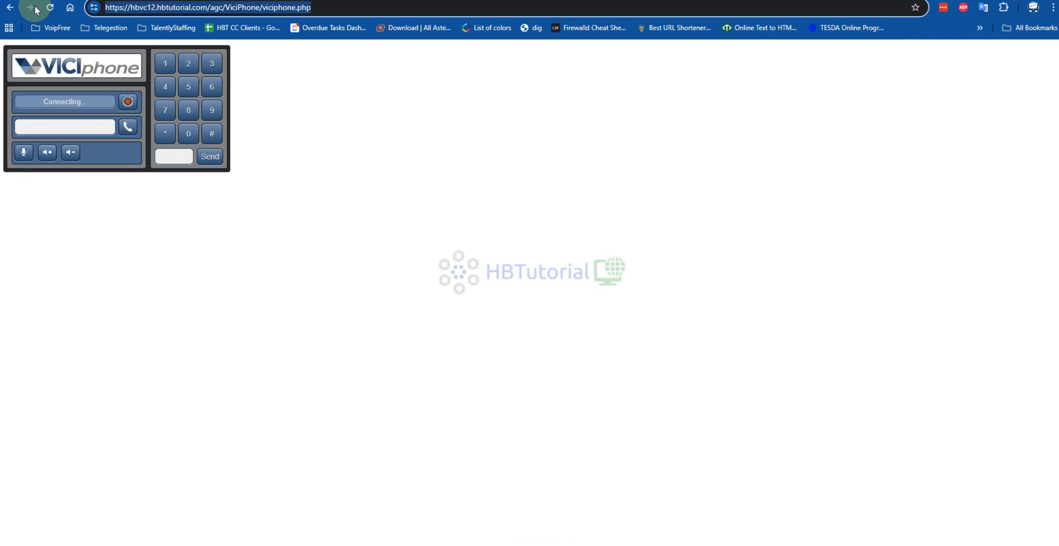
- Return to the agent screen, log out, and log back in to Main Campaign to test the locally hosted webphone
click(11, 8)
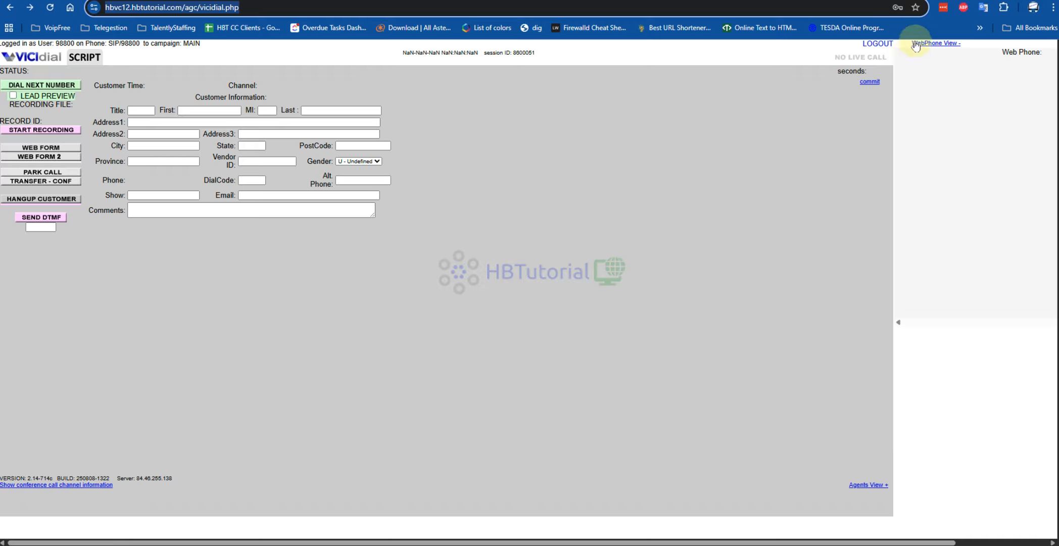
click(880, 46)
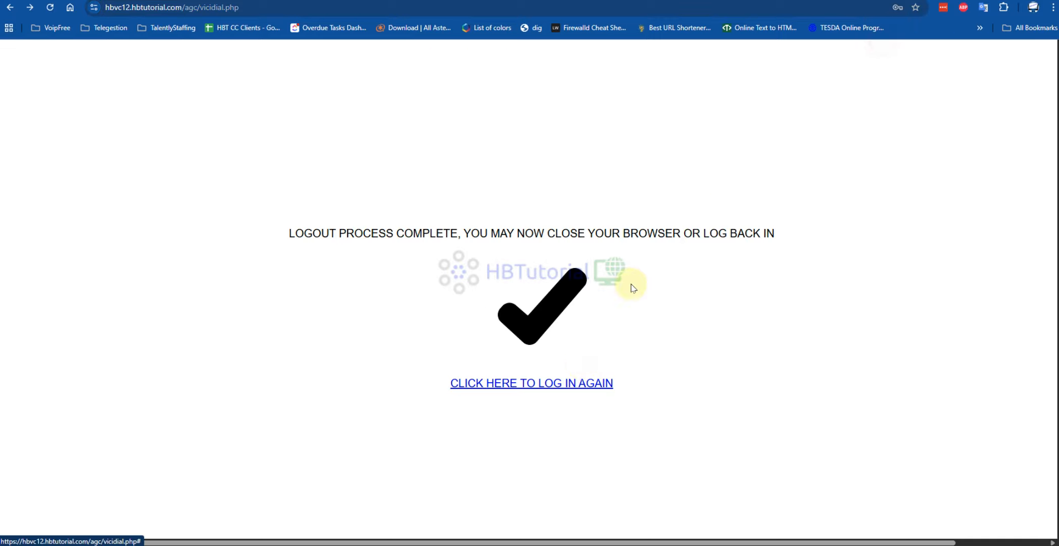
click(534, 383)
click(486, 200)
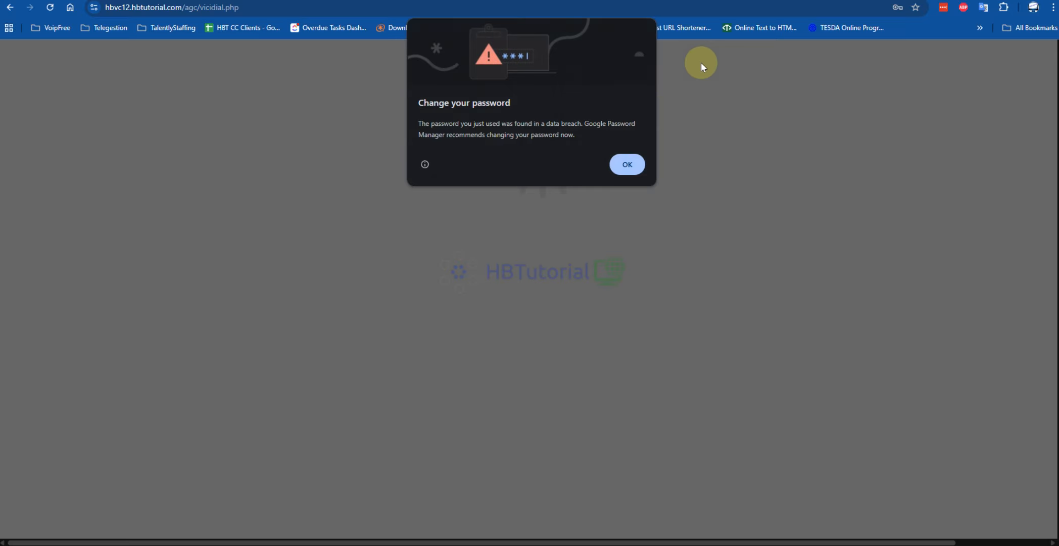
click(627, 164)
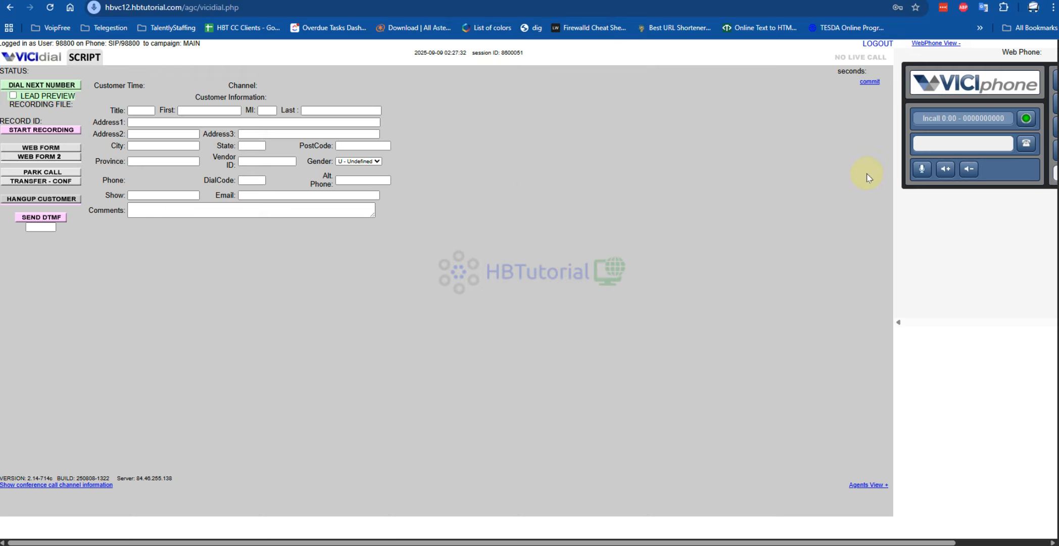